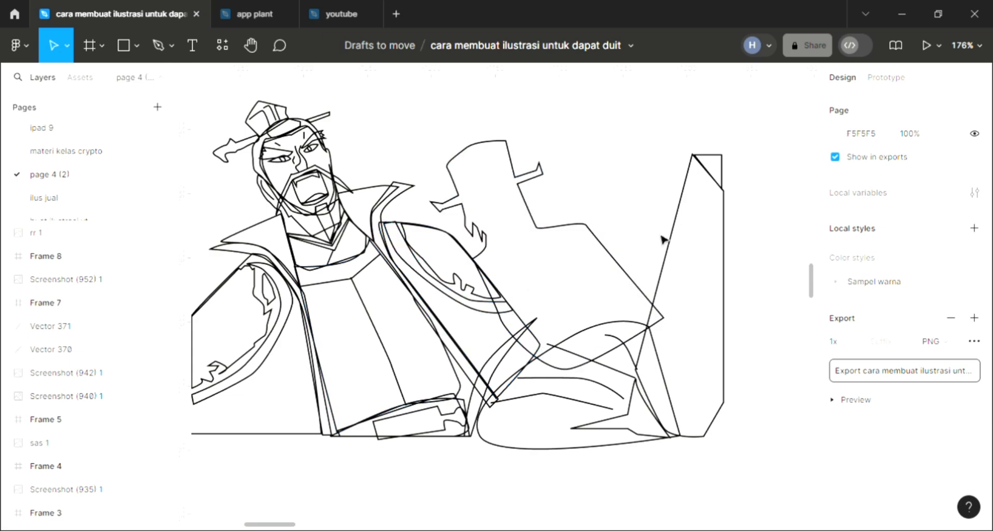
Add a fill to the tall angular shape at the far end of the leg, sampling dark grey 3A3935 from the palette.
click(679, 243)
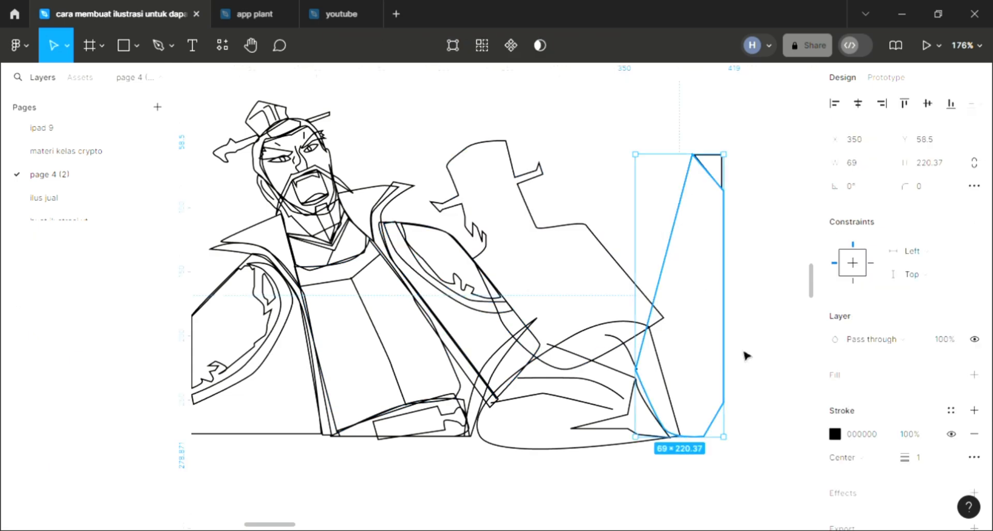
click(974, 375)
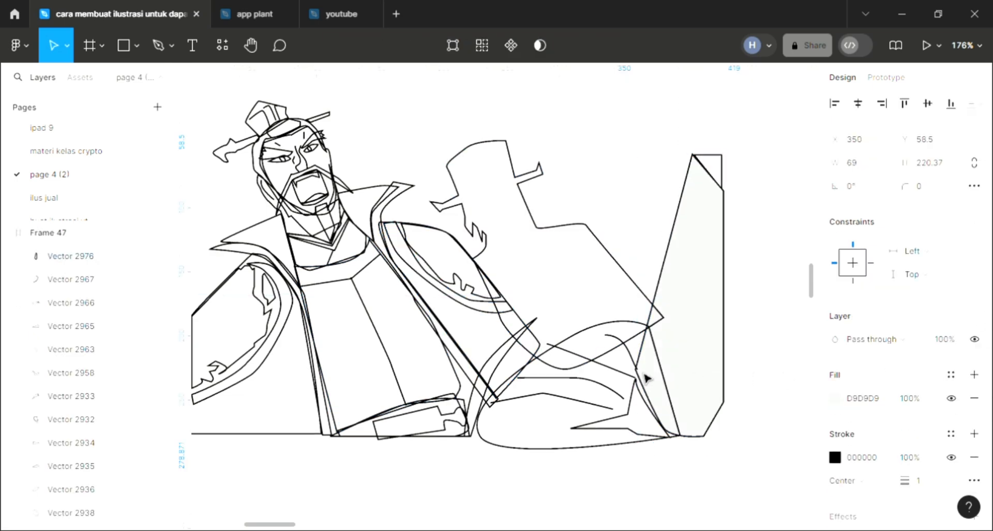
scroll(644, 375, down, 2)
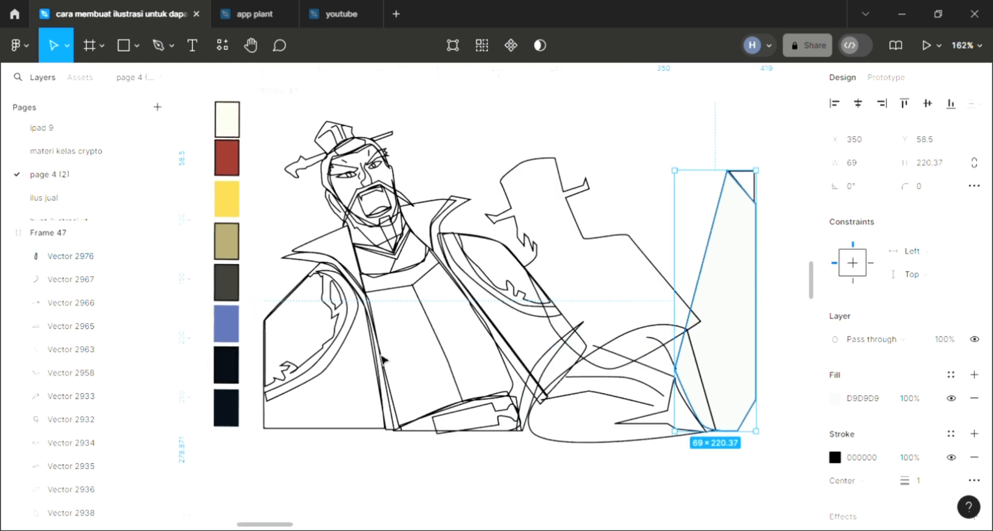
key(i)
click(229, 289)
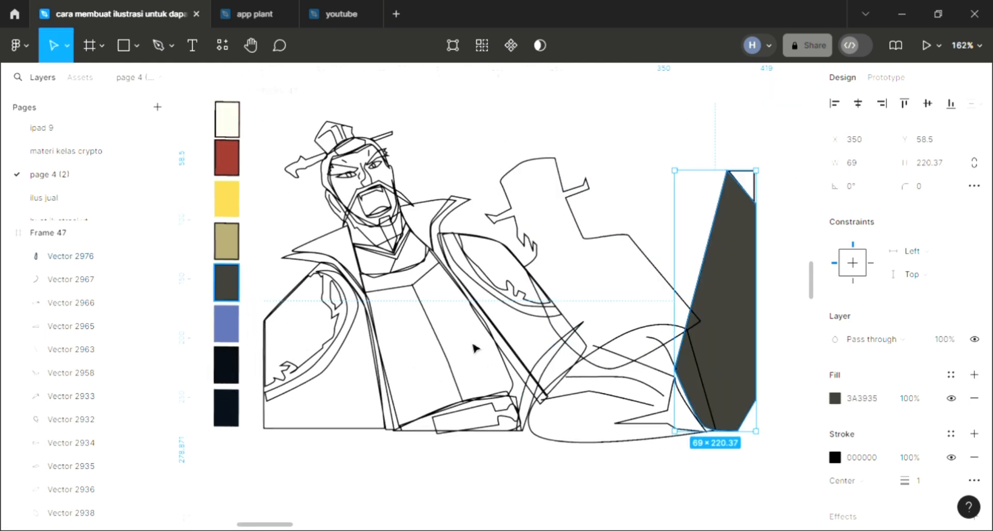
Add a fill to the small pointed shape at the base of the leg, sampling yellow D9C04B from the palette.
click(654, 426)
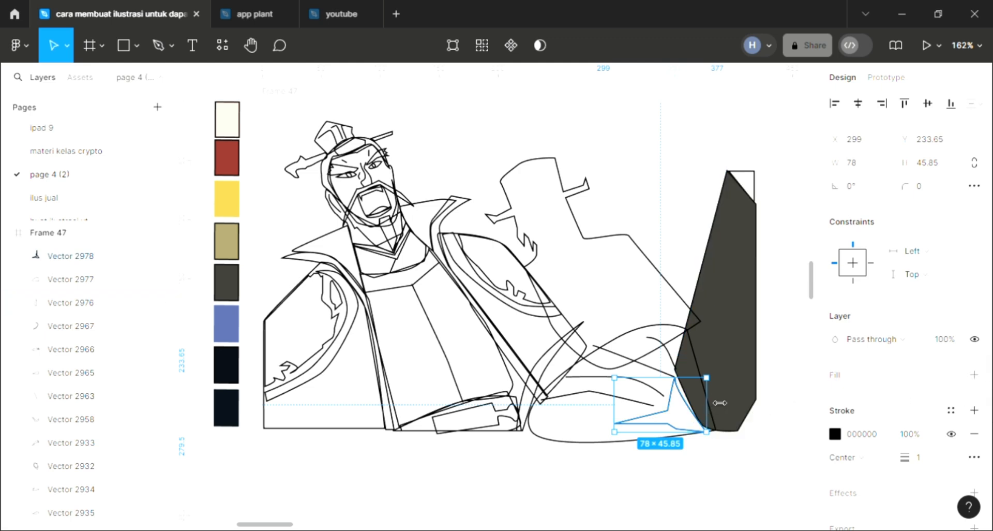
click(974, 374)
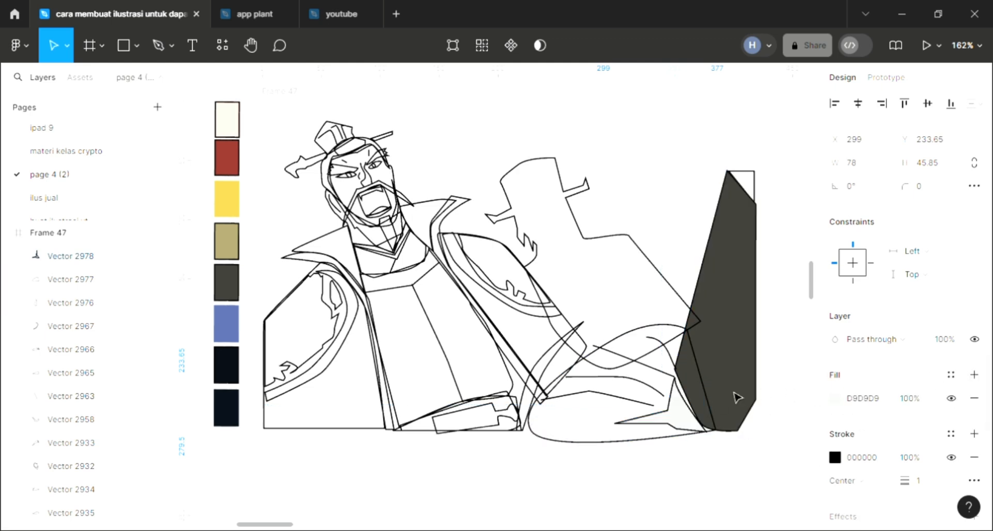
key(i)
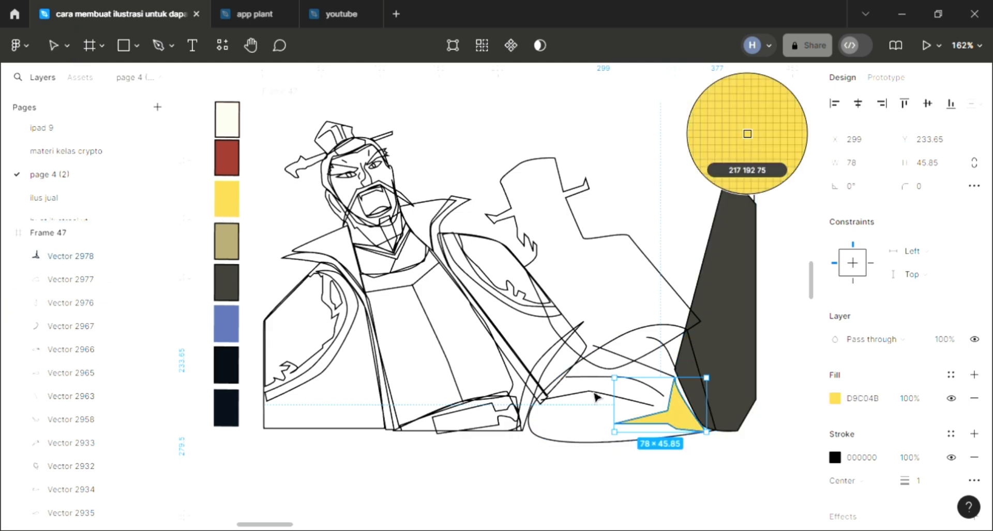
key(Escape)
Fill the rounded bent-leg shape with the palette's dark grey and shift that colour to dark navy 1C2335.
click(701, 366)
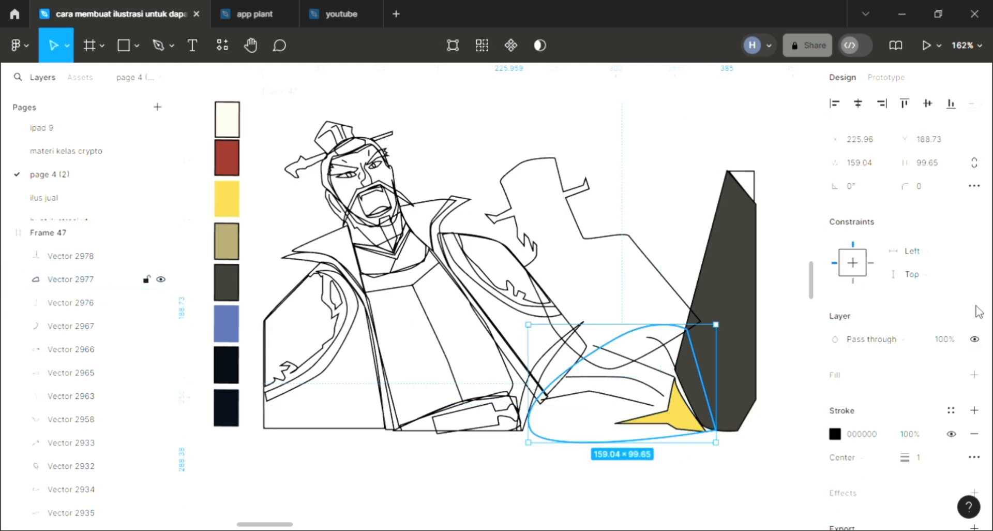
click(974, 374)
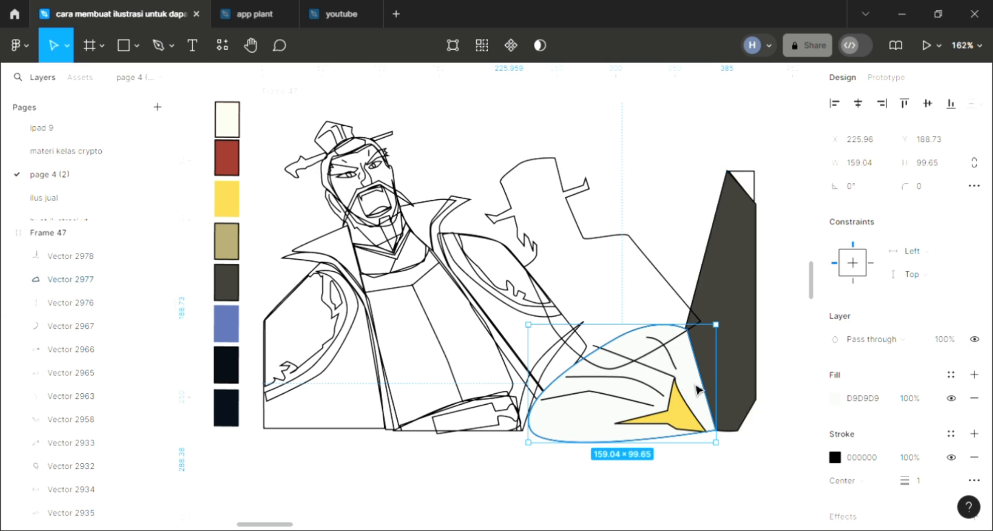
key(i)
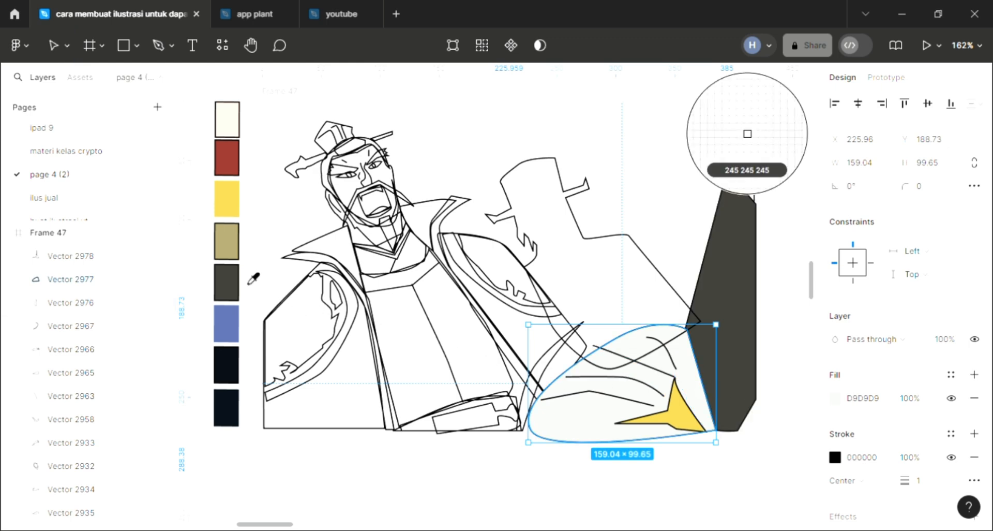
click(714, 323)
click(835, 399)
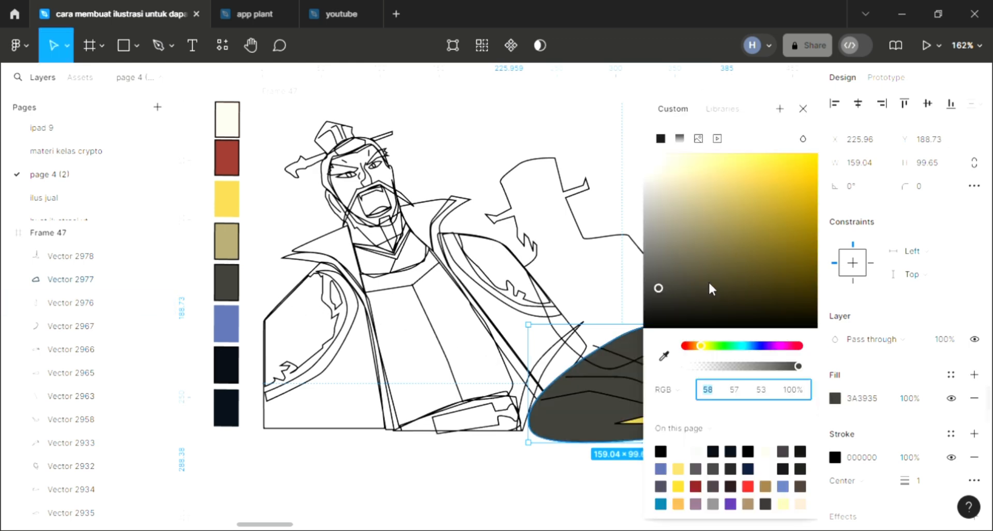
click(757, 346)
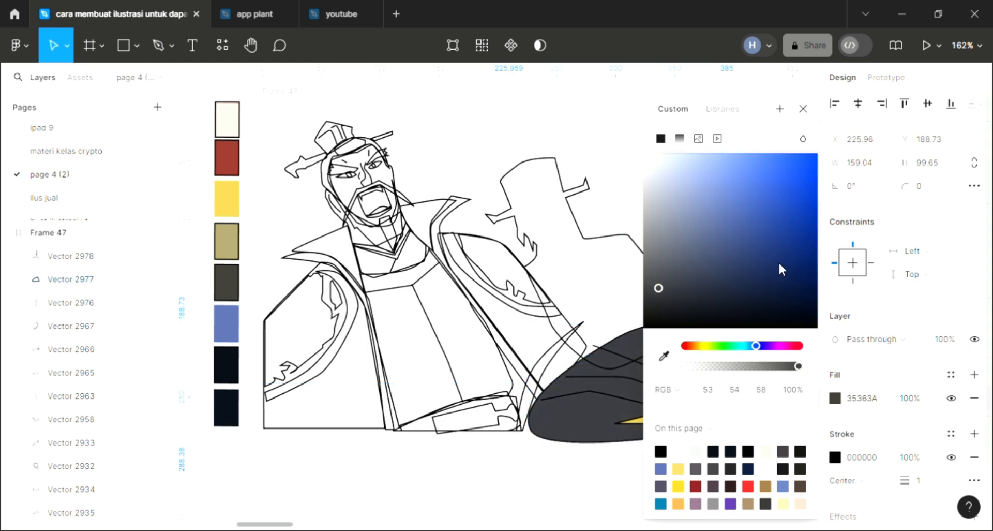
click(726, 291)
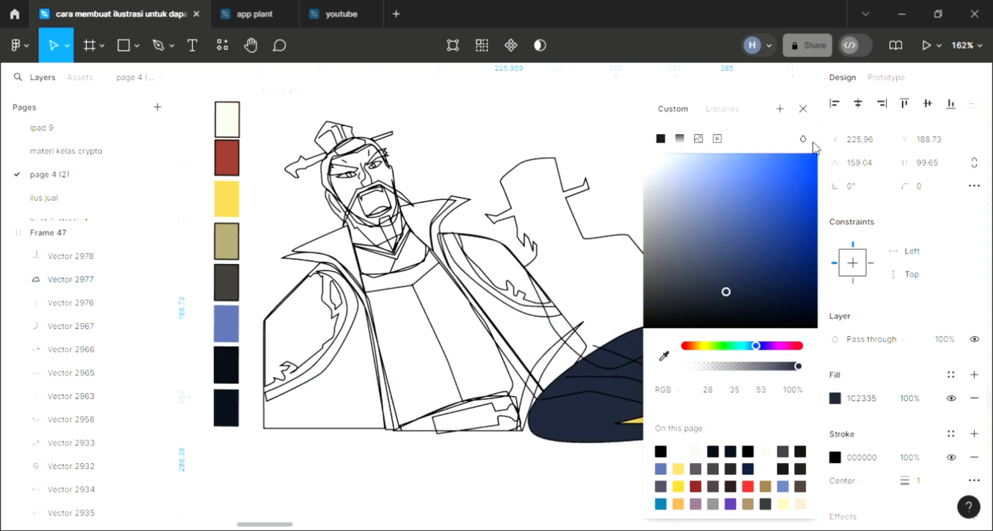
click(803, 109)
click(684, 234)
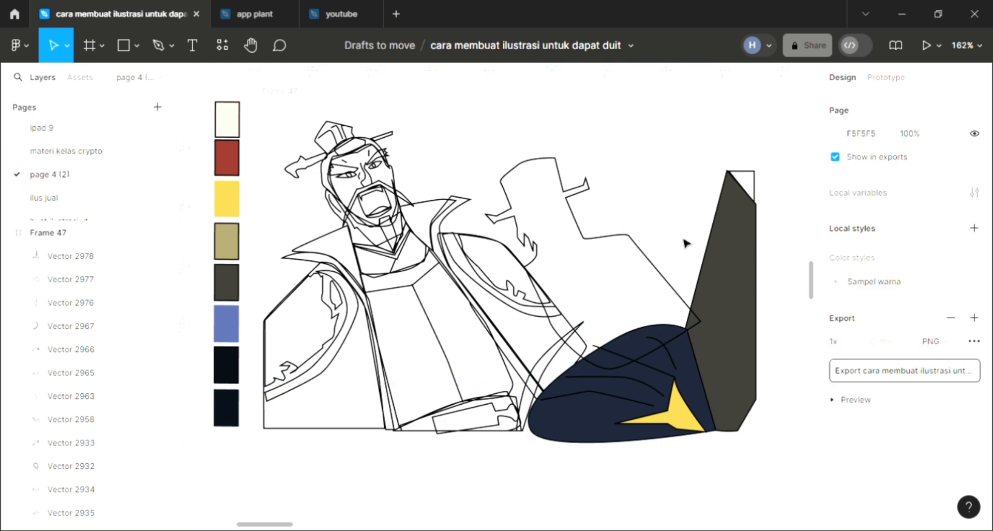
Send the navy bent-leg shape to the back of the frame's layer order and deselect it.
click(704, 404)
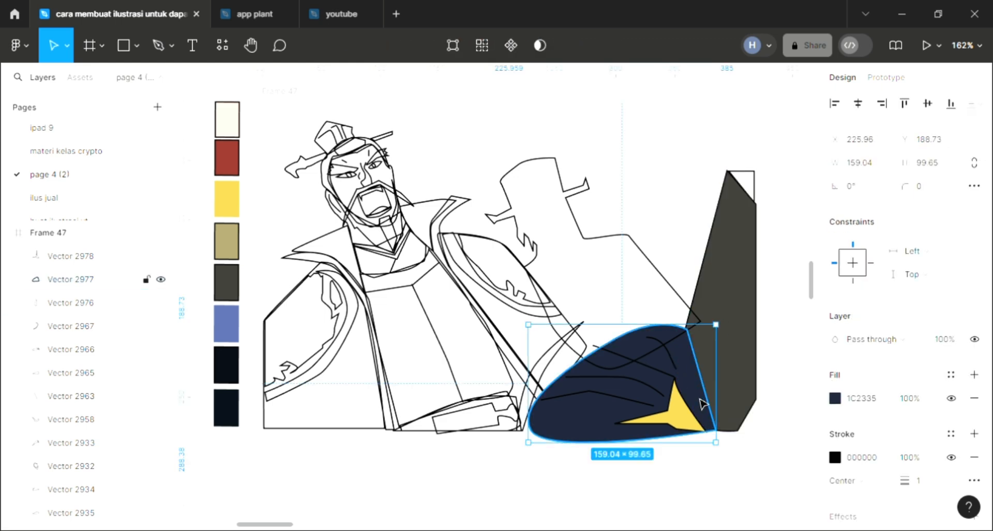
key(ctrl+shift+bracketleft)
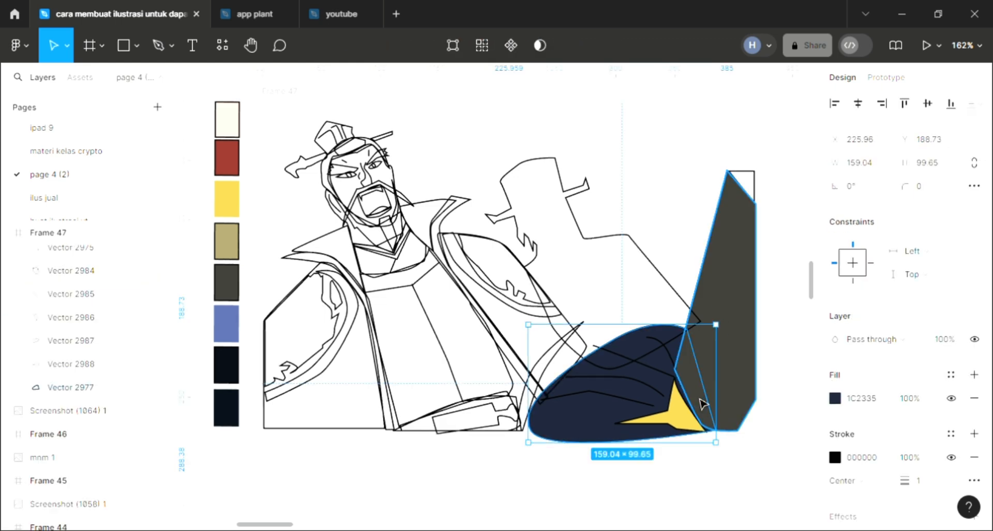
click(728, 480)
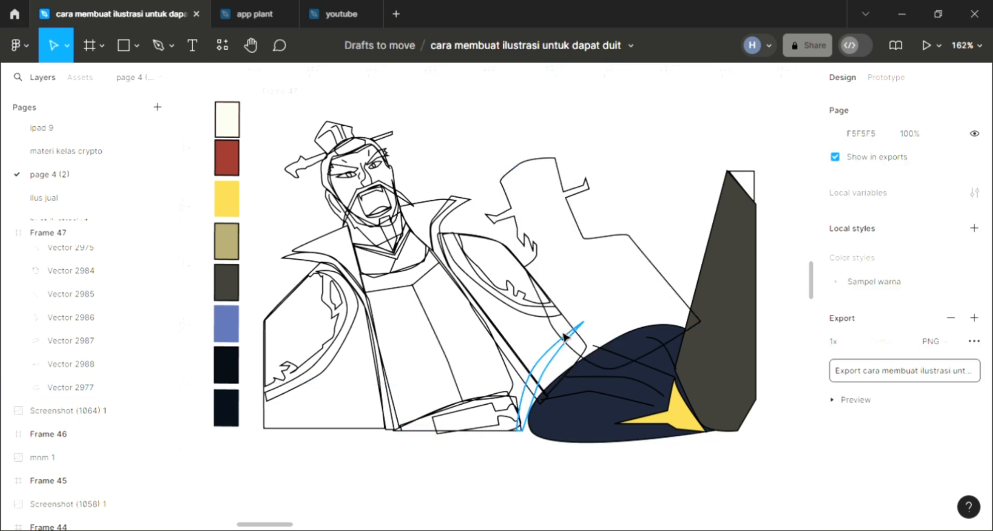
Add a fill to the arrow-shaped end of the hairpin, sampling red 90362E from the palette.
scroll(300, 326, up, 1)
scroll(300, 326, up, 2)
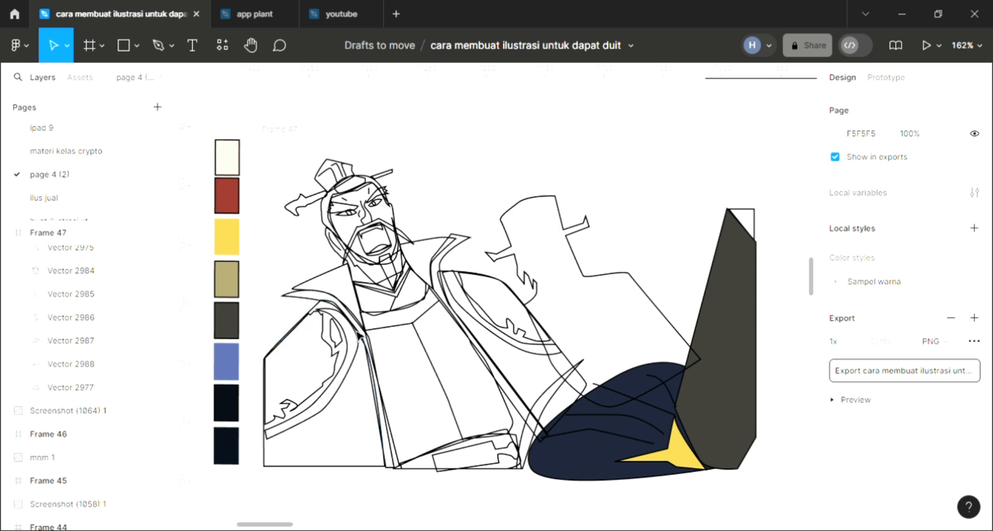
scroll(523, 362, up, 3)
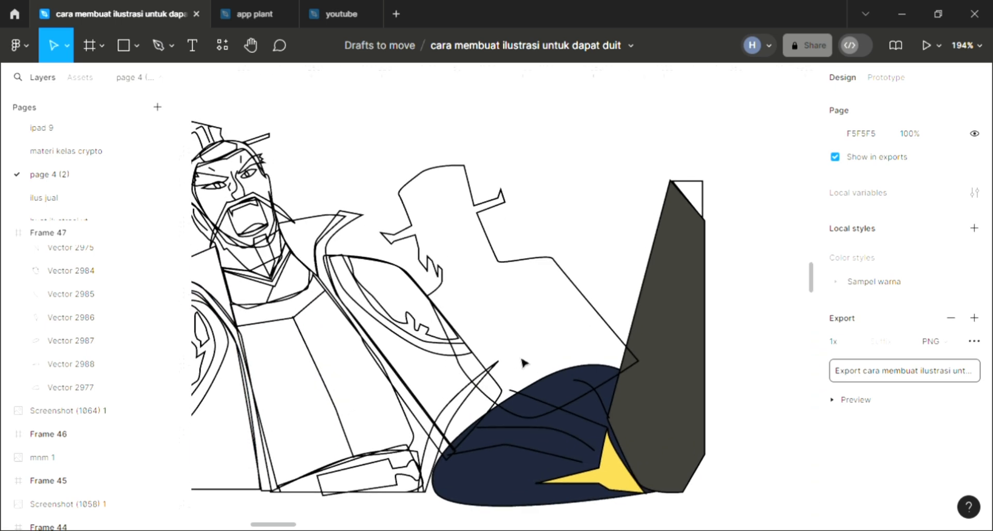
scroll(523, 363, left, 3)
scroll(430, 264, up, 3)
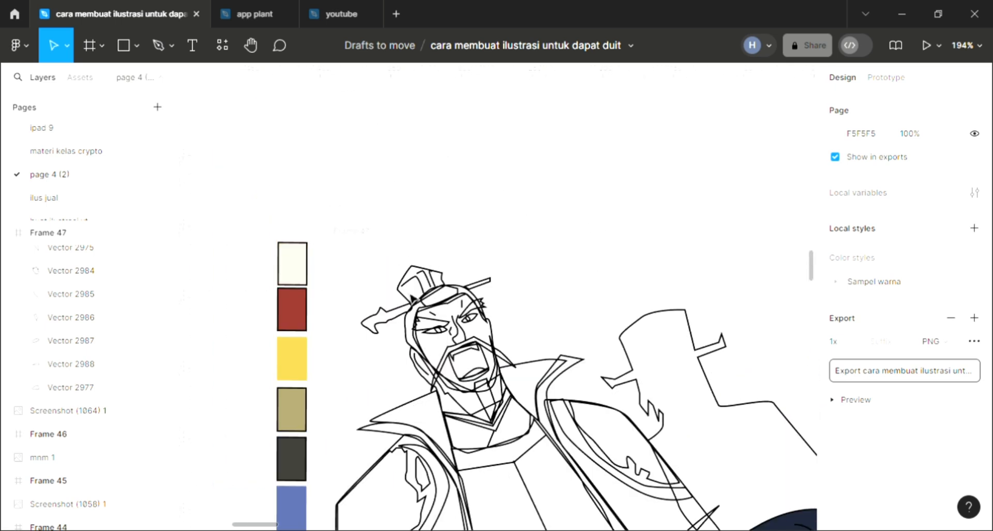
scroll(383, 267, left, 1)
scroll(388, 263, up, 2)
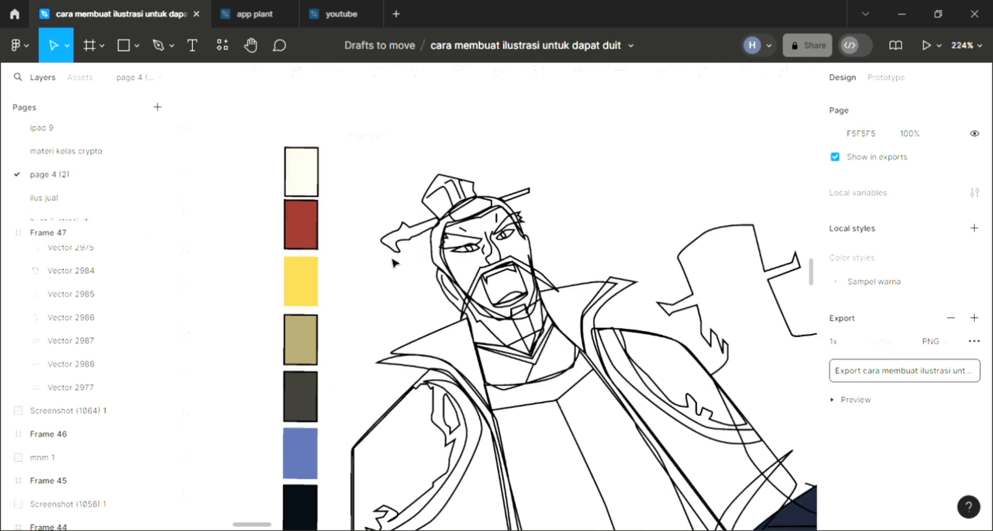
click(396, 237)
scroll(557, 265, up, 2)
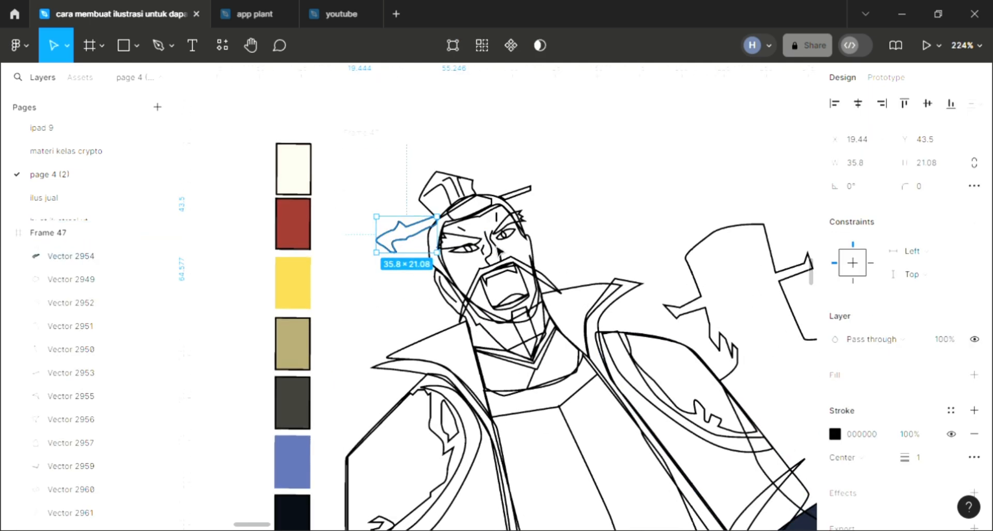
click(843, 375)
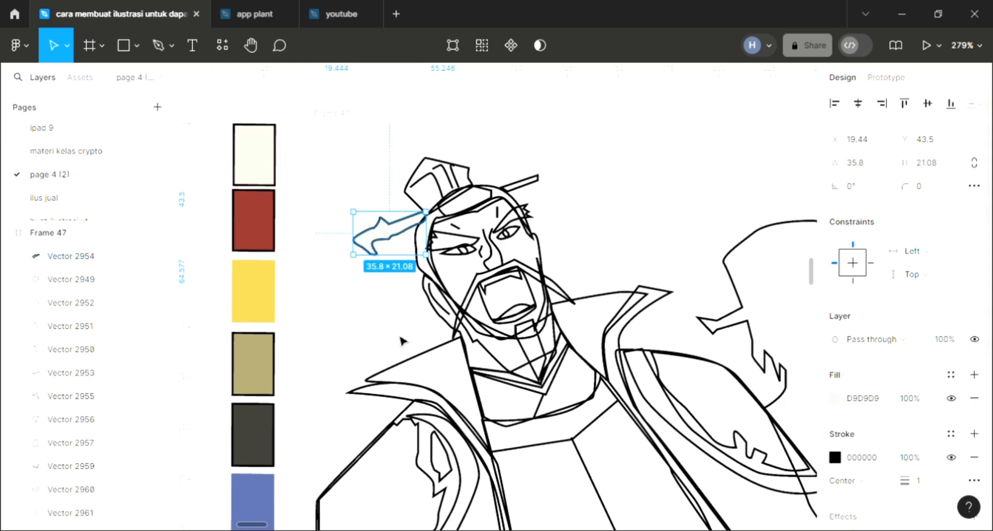
scroll(401, 340, down, 1)
key(i)
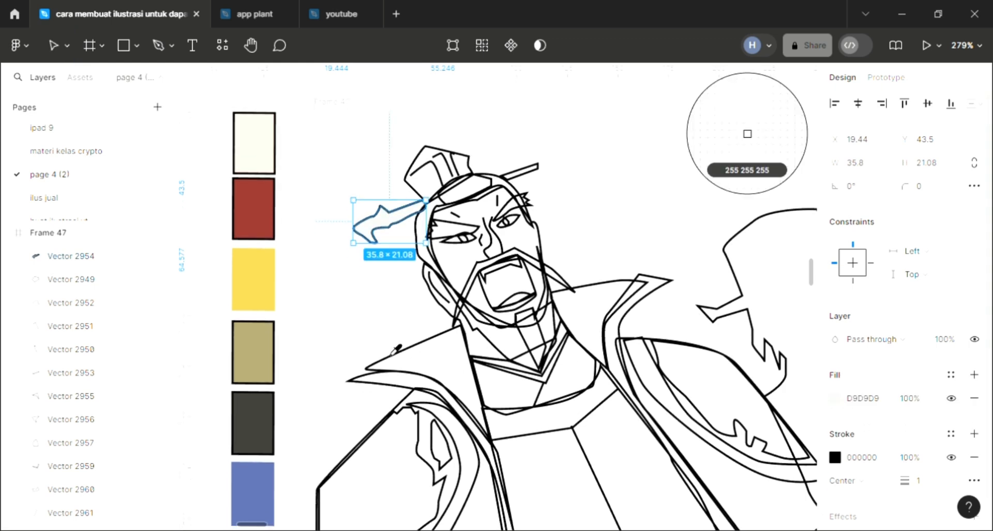
click(266, 235)
scroll(328, 256, down, 2)
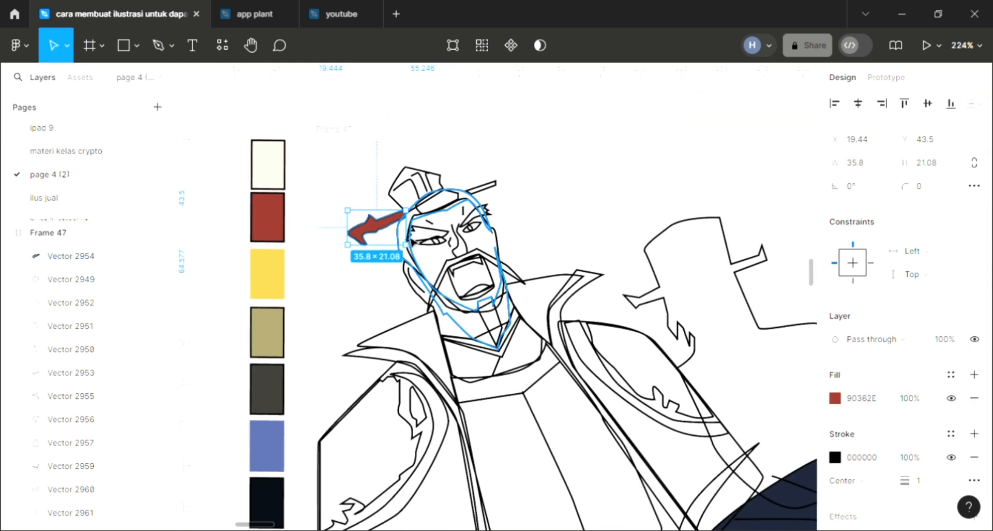
Darken the fill of the hairpin's arrow-shaped end to 6C2B25.
click(831, 400)
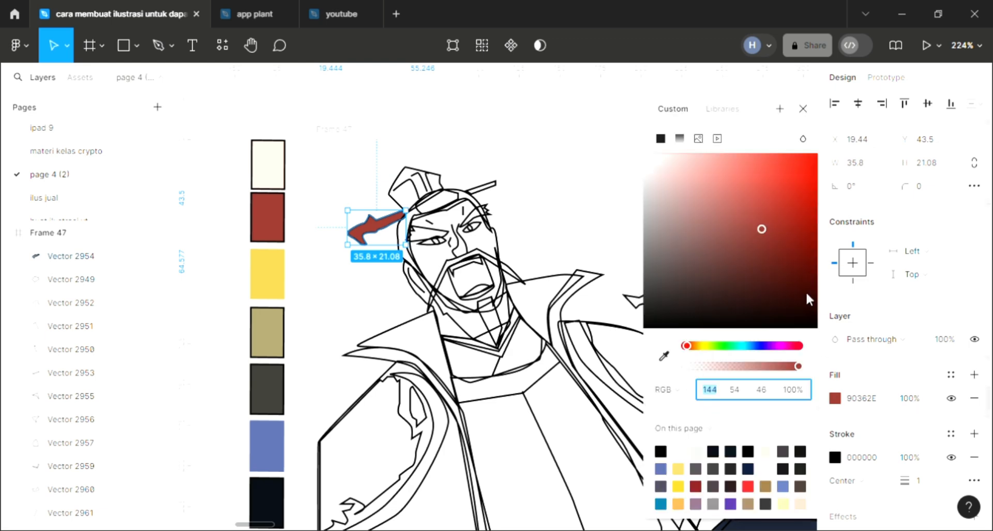
click(759, 248)
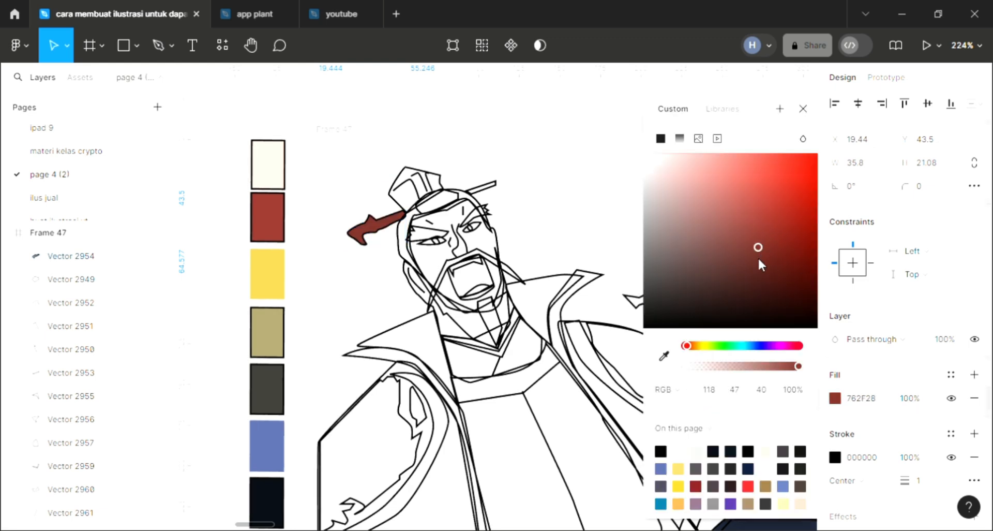
click(758, 256)
click(802, 109)
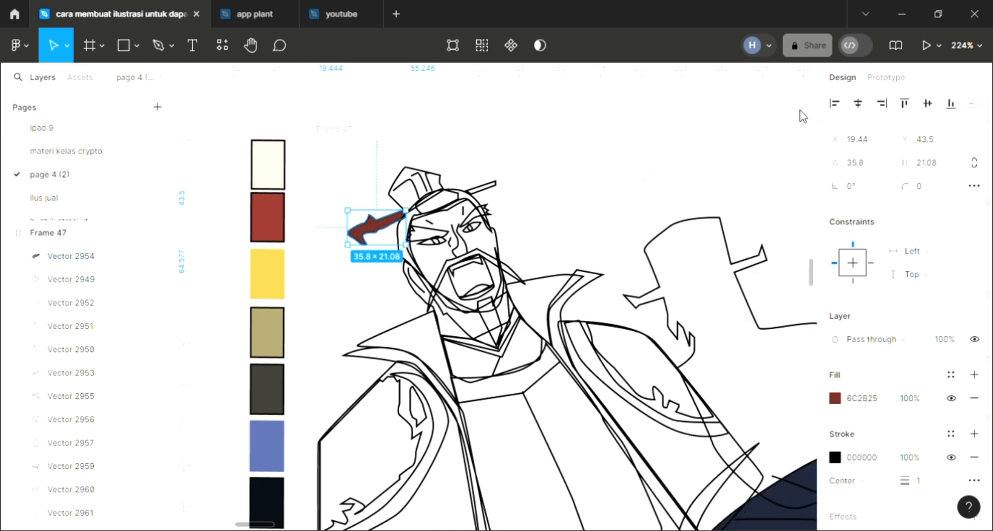
Fill the hairpin's thin tip on the other side of the head with the dark red sampled from its arrow-shaped end.
click(494, 192)
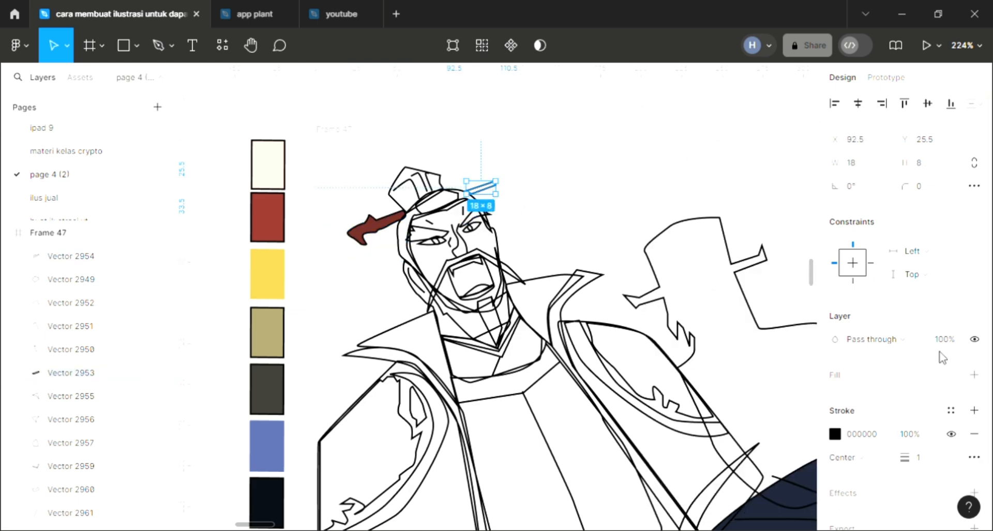
click(975, 374)
key(i)
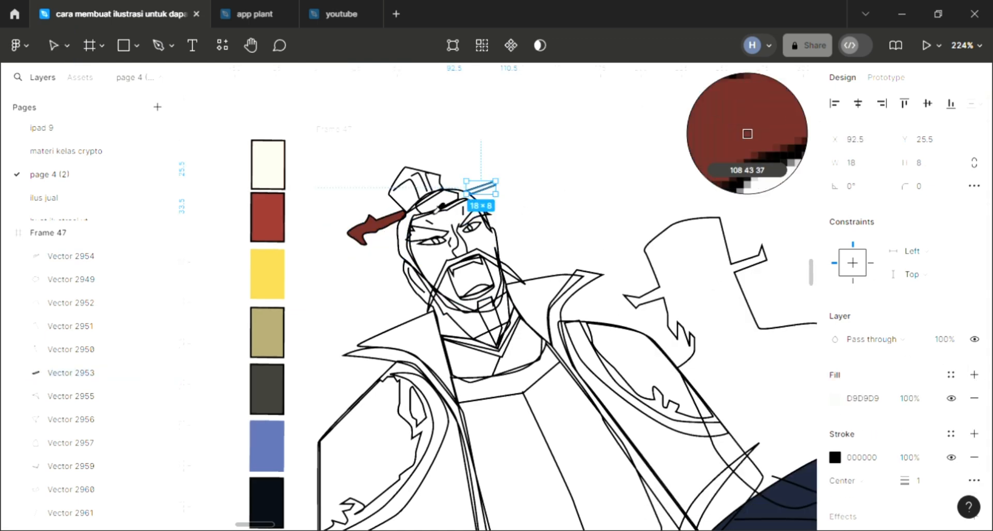
click(385, 225)
click(377, 204)
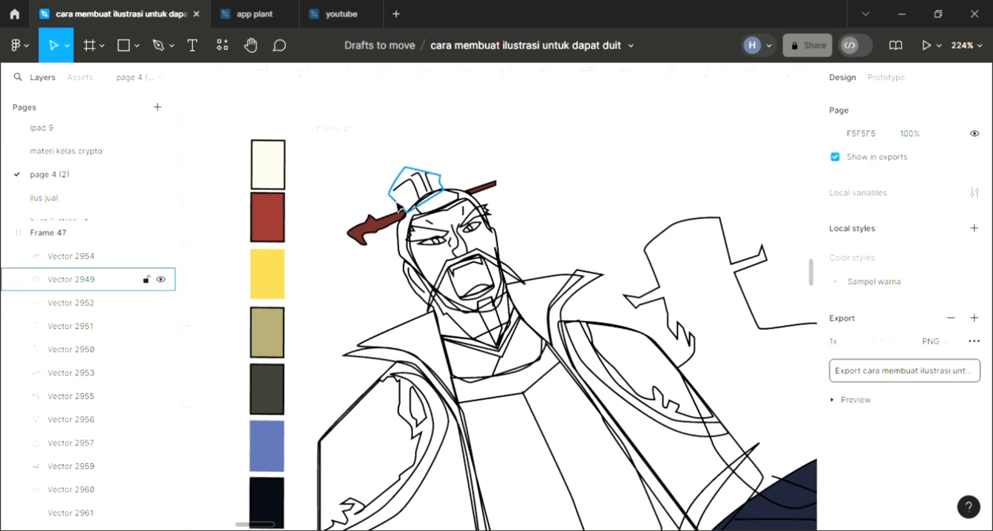
Add a fill to the crown-shaped hair ornament on top of the head, sampling yellow D9C04B from the palette.
click(397, 206)
click(974, 374)
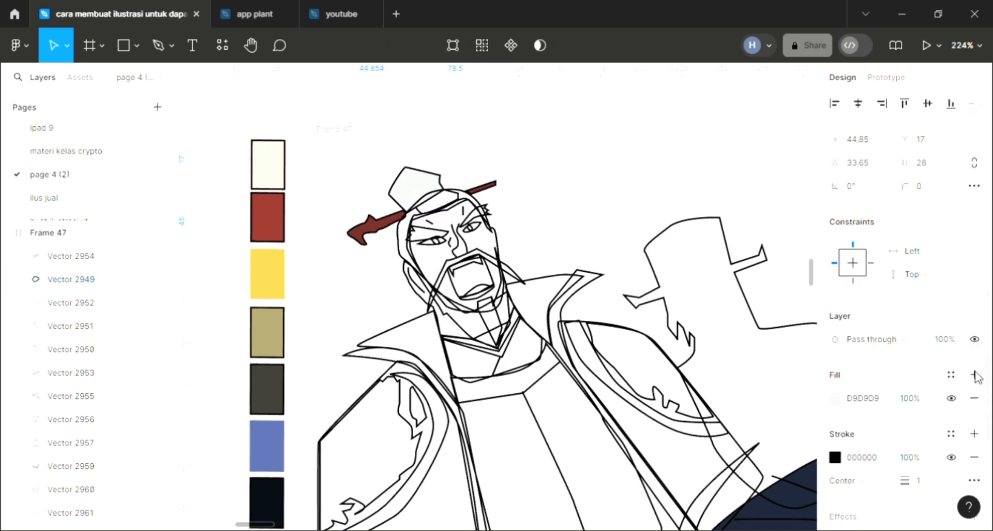
scroll(519, 334, right, 2)
ctrl+scroll(519, 333, down, 3)
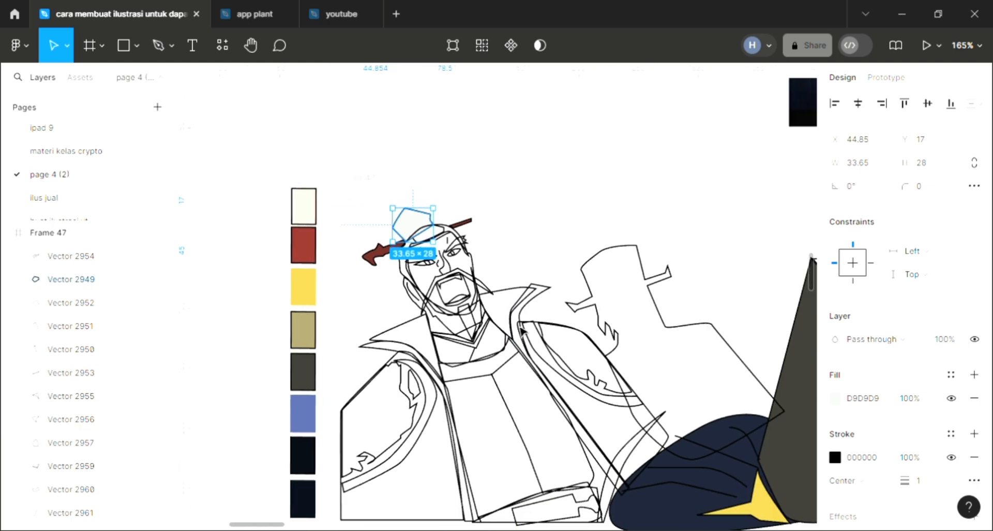
key(i)
click(311, 297)
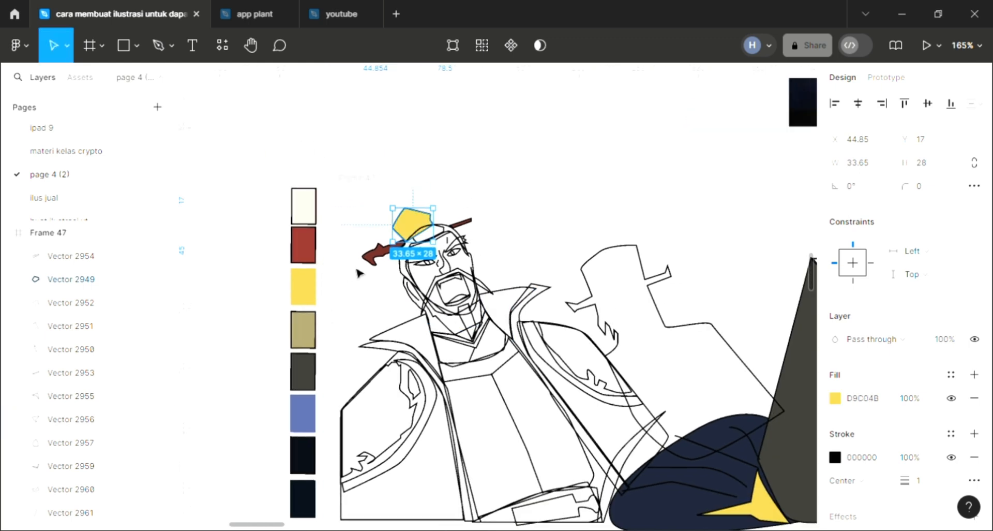
ctrl+scroll(383, 263, up, 5)
ctrl+scroll(405, 259, up, 1)
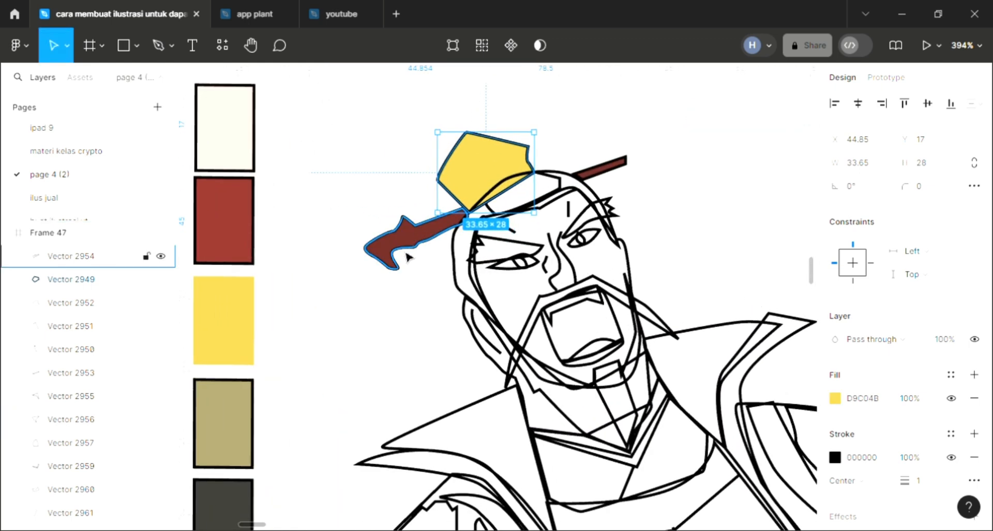
Send the crown ornament's fill shape behind its detail lines and recolour both hairpin parts with the crown's yellow.
key(bracketleft)
click(408, 253)
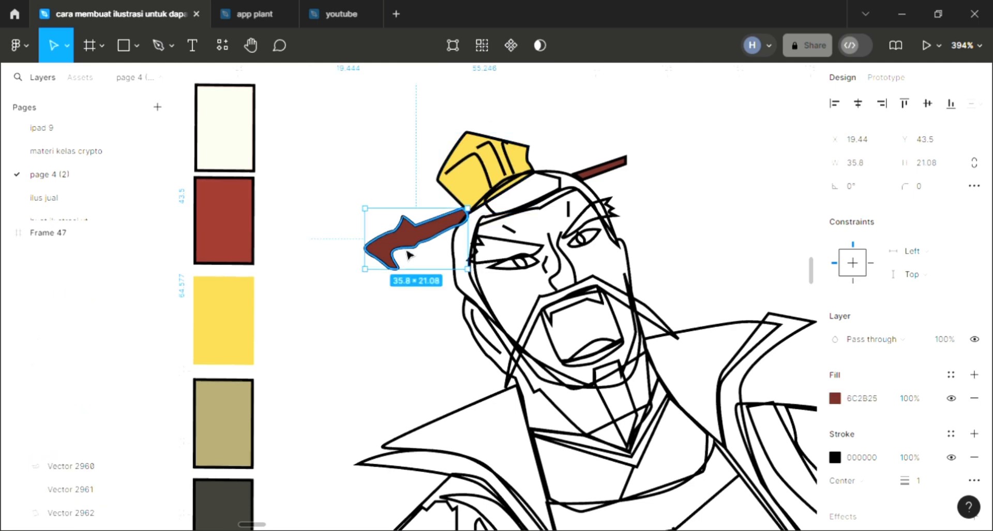
shift+click(624, 163)
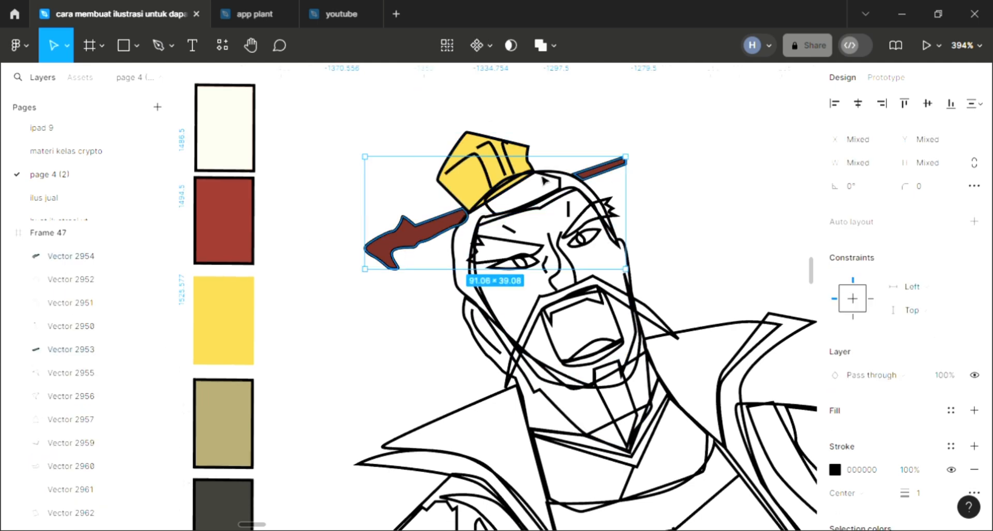
key(i)
click(520, 173)
Add a D9D9D9 fill to the rounded band shape at the base of the crown ornament.
click(519, 197)
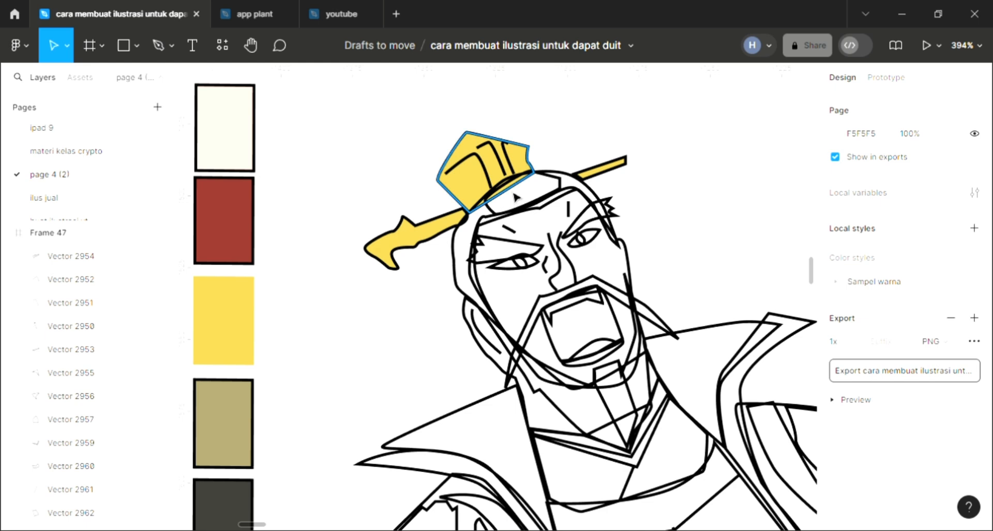
click(535, 207)
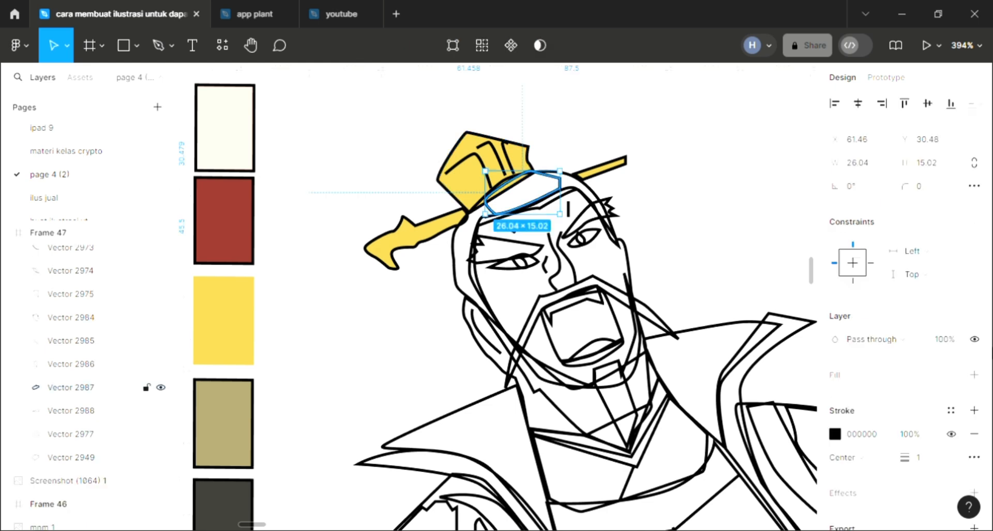
click(973, 376)
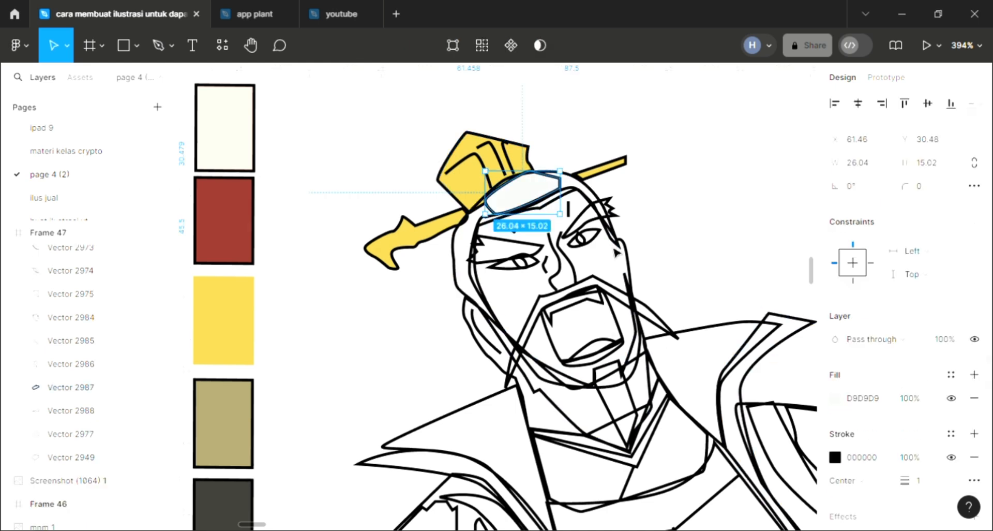
Fill the hair-and-beard shape with navy 1C2335 sampled from the filled leg, placing it behind the other shapes.
click(467, 294)
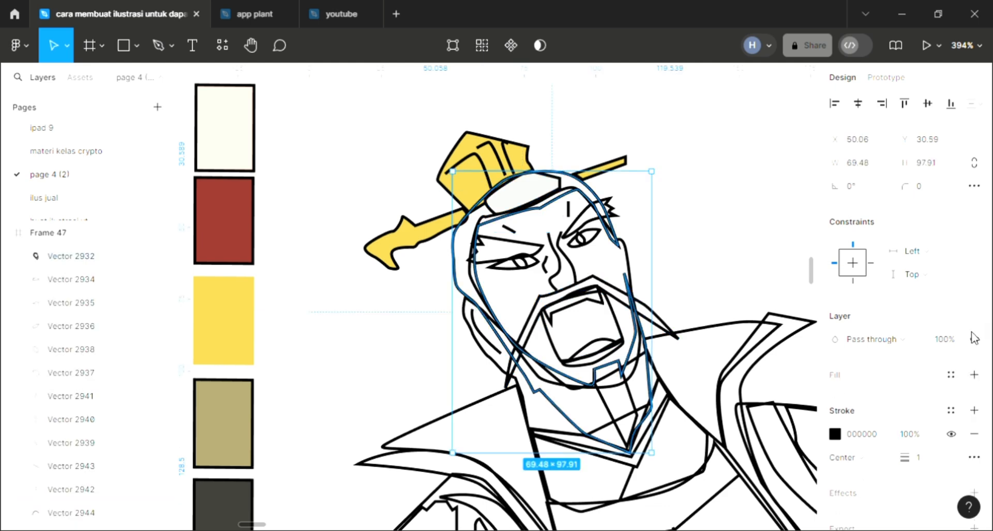
click(974, 374)
scroll(521, 346, down, 3)
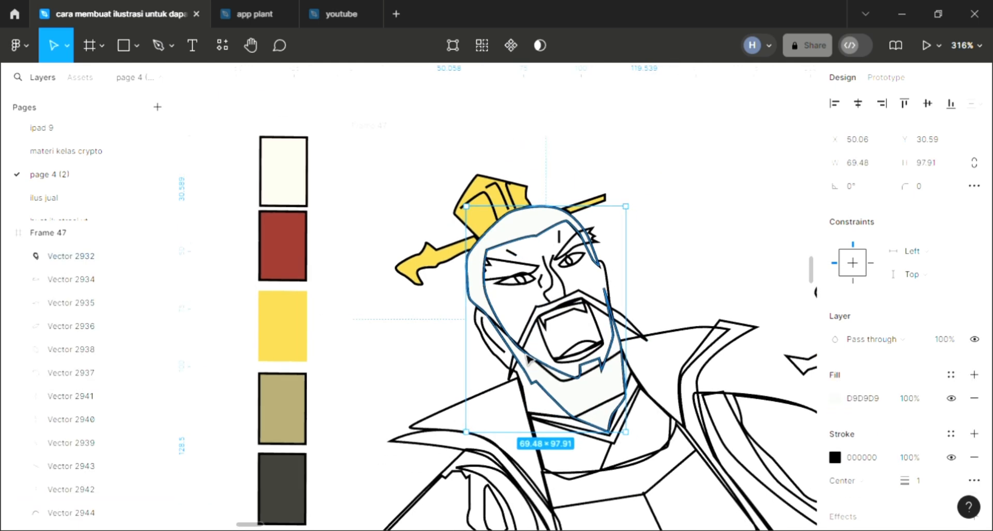
scroll(528, 359, down, 3)
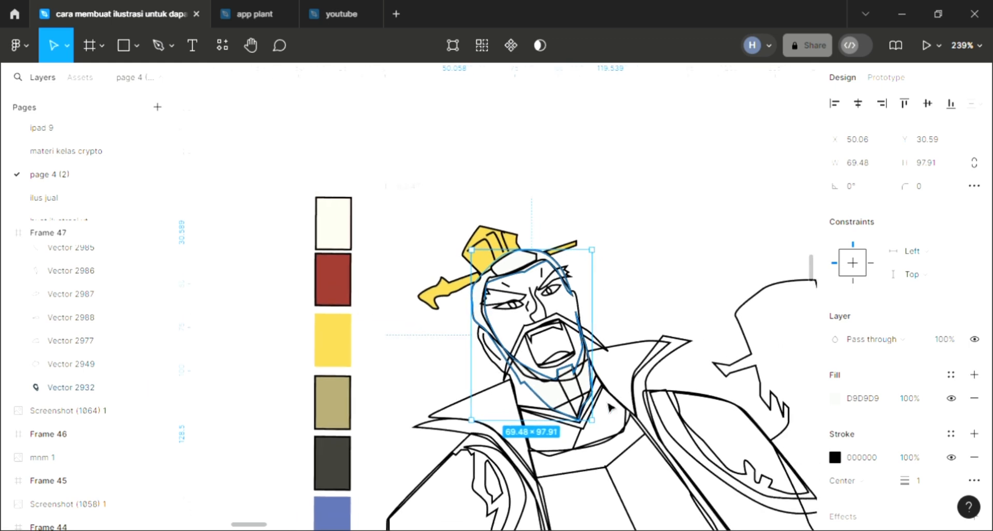
key(i)
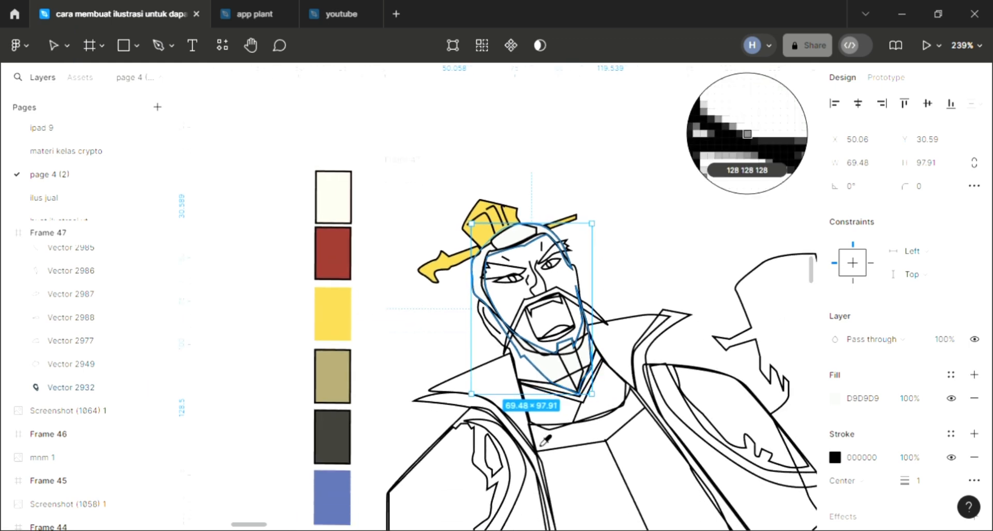
scroll(548, 435, down, 2)
scroll(548, 434, right, 2)
scroll(545, 440, down, 4)
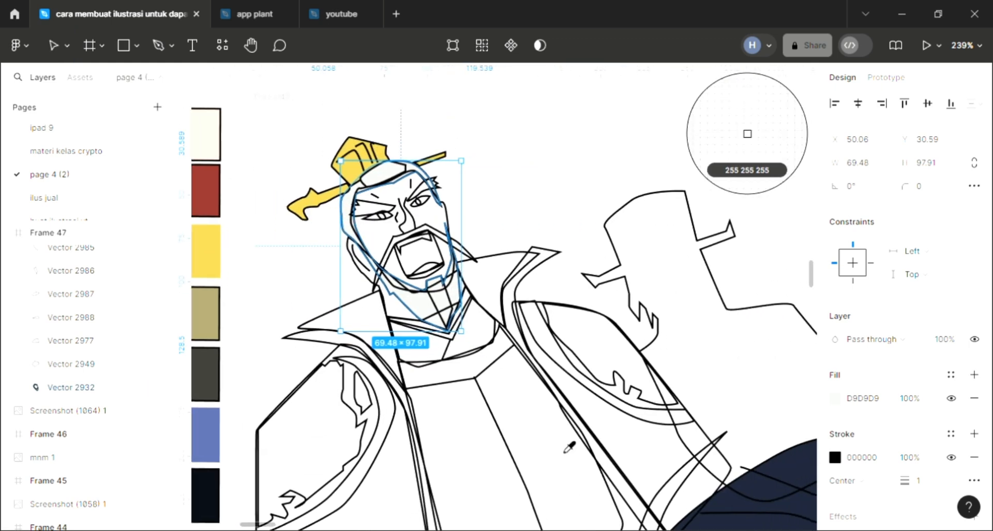
scroll(594, 454, down, 2)
click(702, 490)
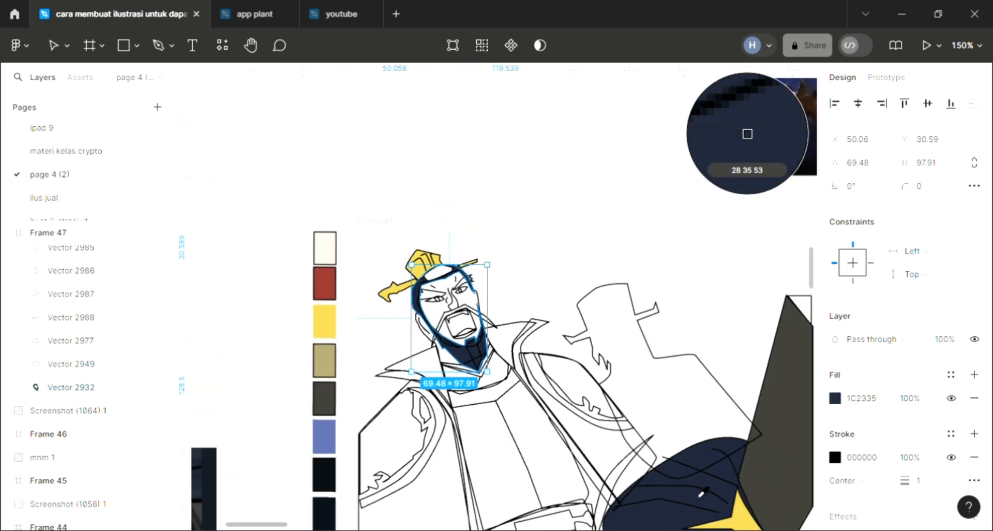
click(523, 293)
Add a fill to the thick eyebrow on the side of the hairpin's arrow-shaped end, sampling navy from the hair.
scroll(464, 313, down, 2)
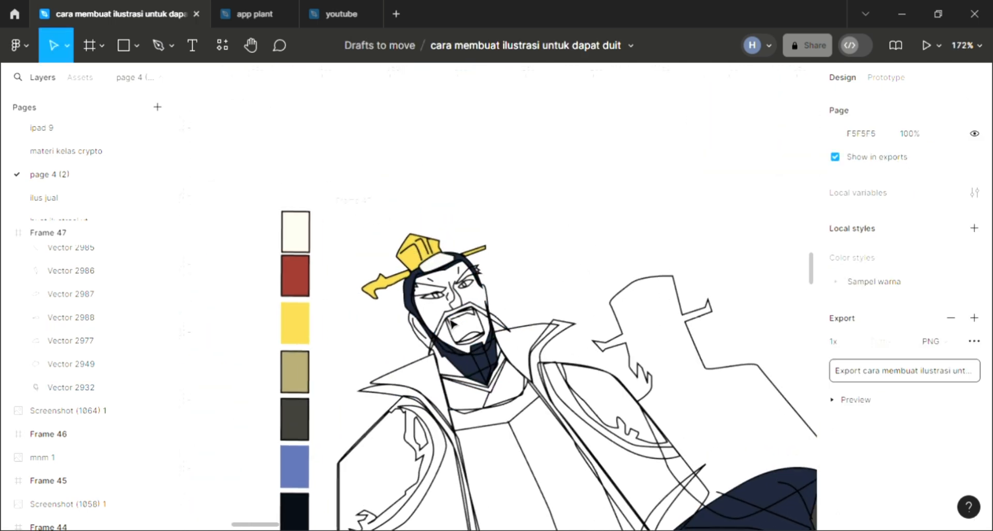
scroll(445, 294, up, 5)
click(423, 280)
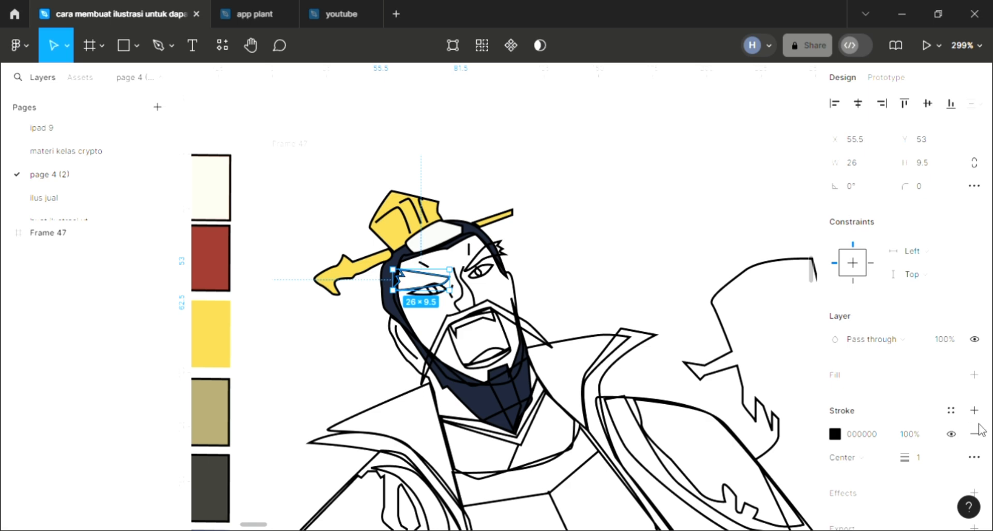
click(975, 374)
key(i)
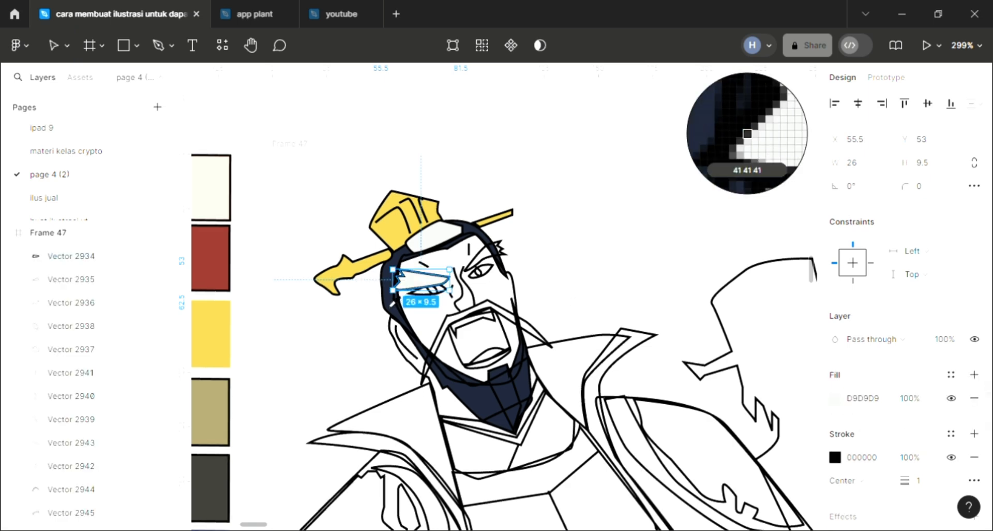
click(392, 304)
key(Escape)
Add a fill to the other eyebrow, on the side of the hairpin's thin tip, sampling navy from the hair.
click(489, 266)
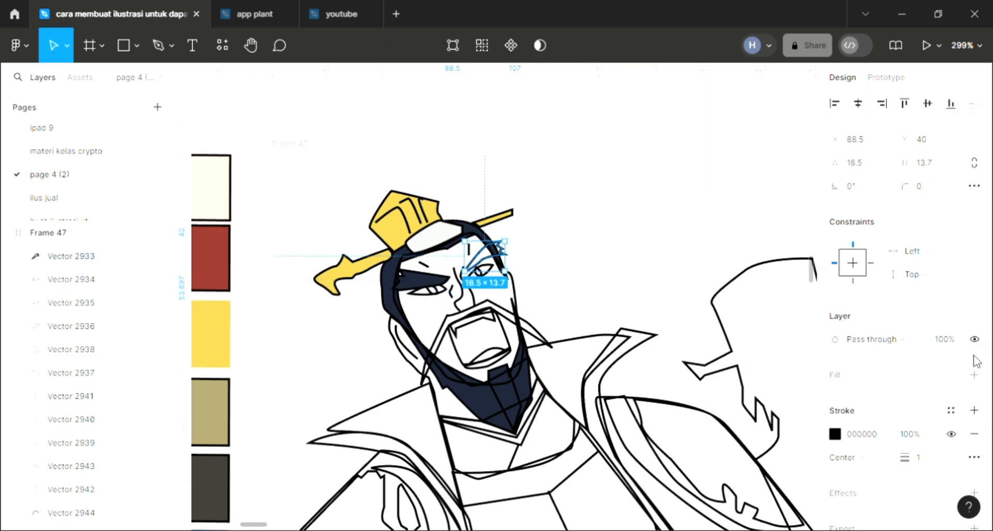
click(972, 376)
key(i)
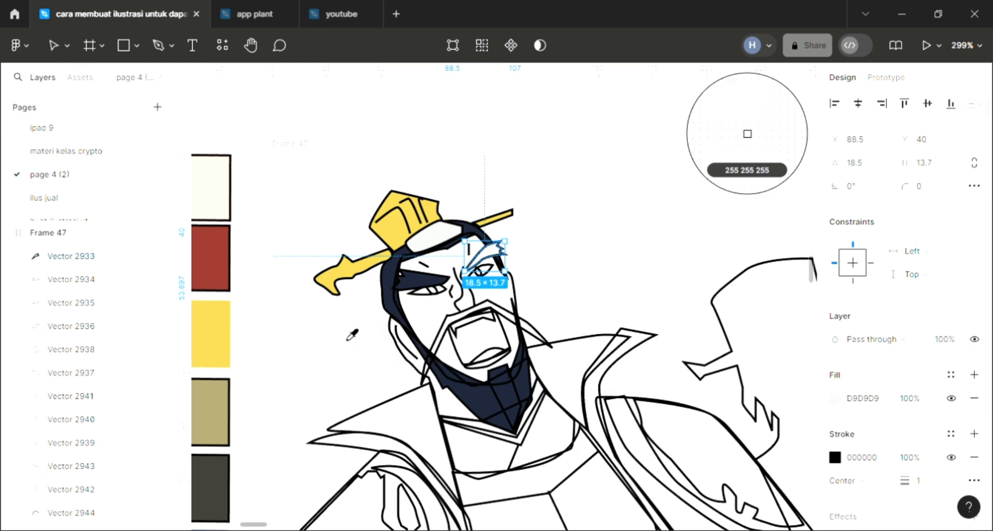
click(388, 309)
click(344, 356)
Fill the eye outline on the side of the hairpin's thin tip with white FFFFFF and place it behind the iris.
scroll(428, 286, up, 3)
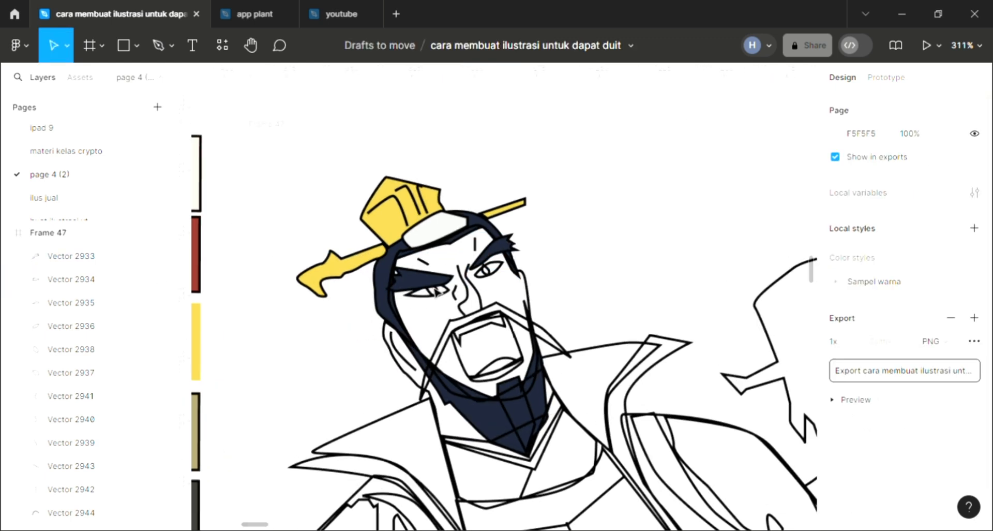
scroll(522, 291, up, 2)
click(526, 269)
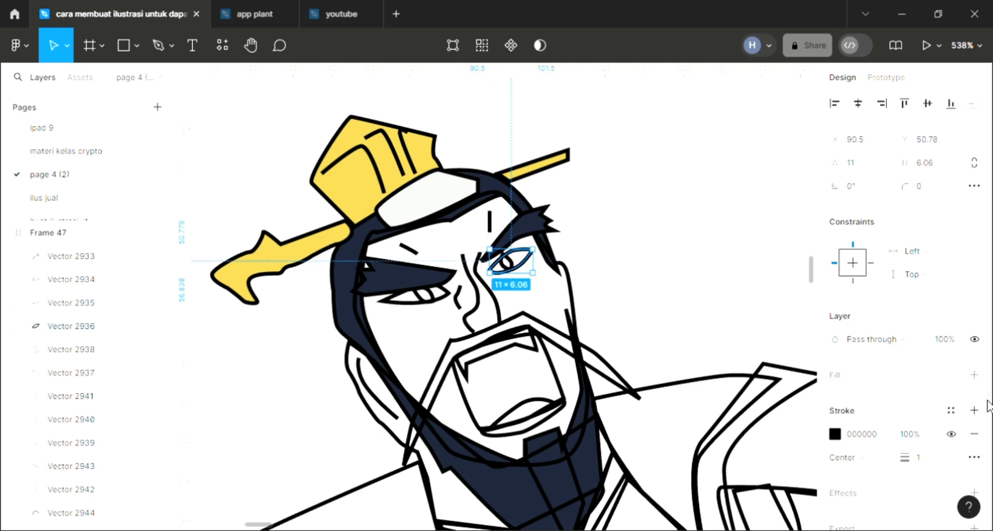
click(974, 374)
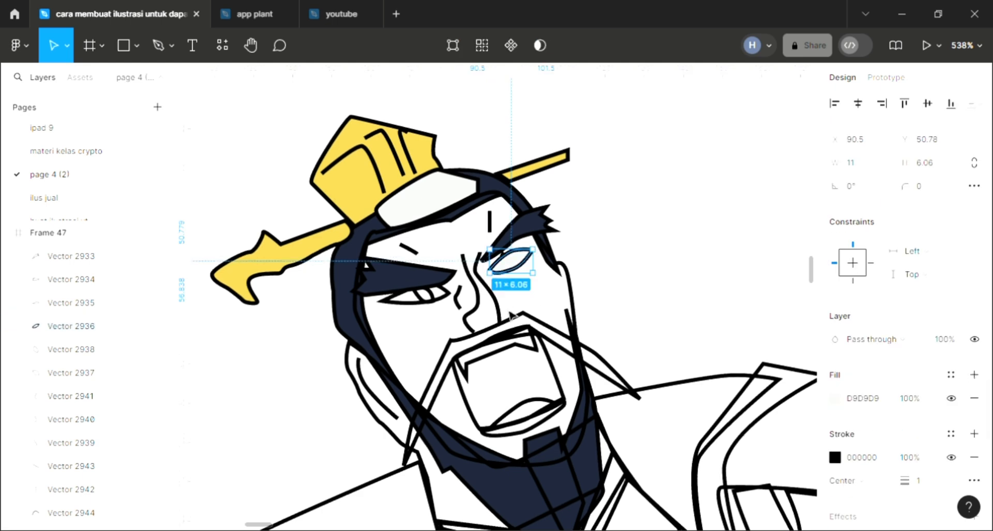
key(i)
click(631, 240)
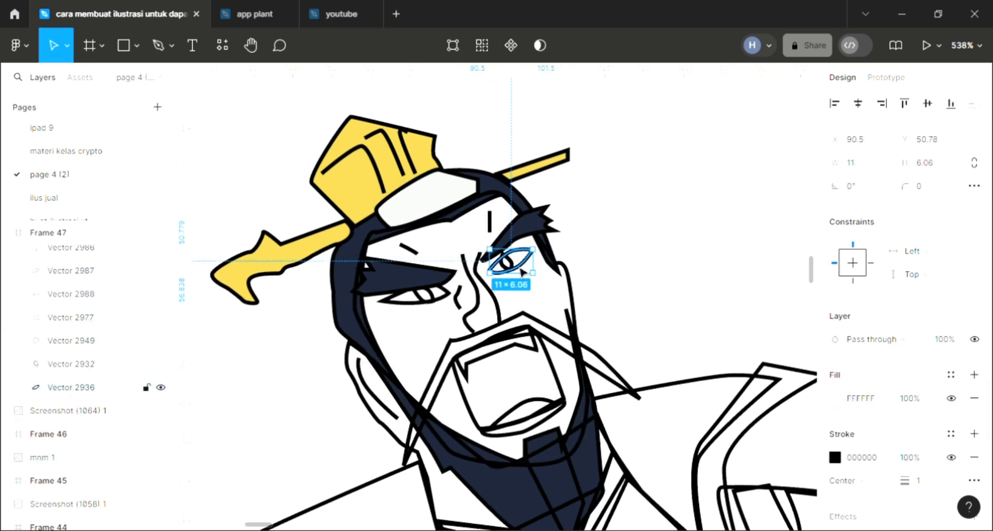
Add a fill to the iris of the white-filled eye, sampling navy 1C2335 from the eyebrow above it.
click(506, 262)
click(974, 374)
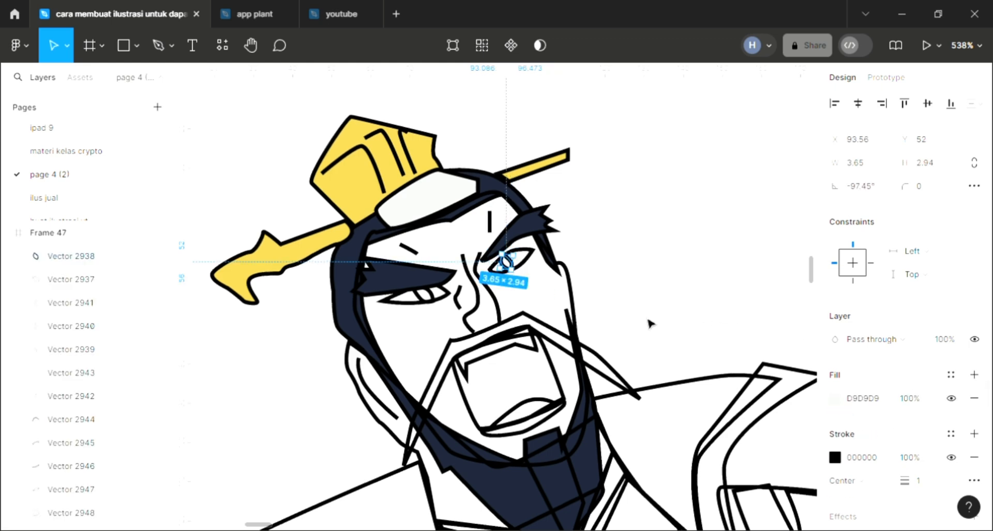
key(i)
click(534, 223)
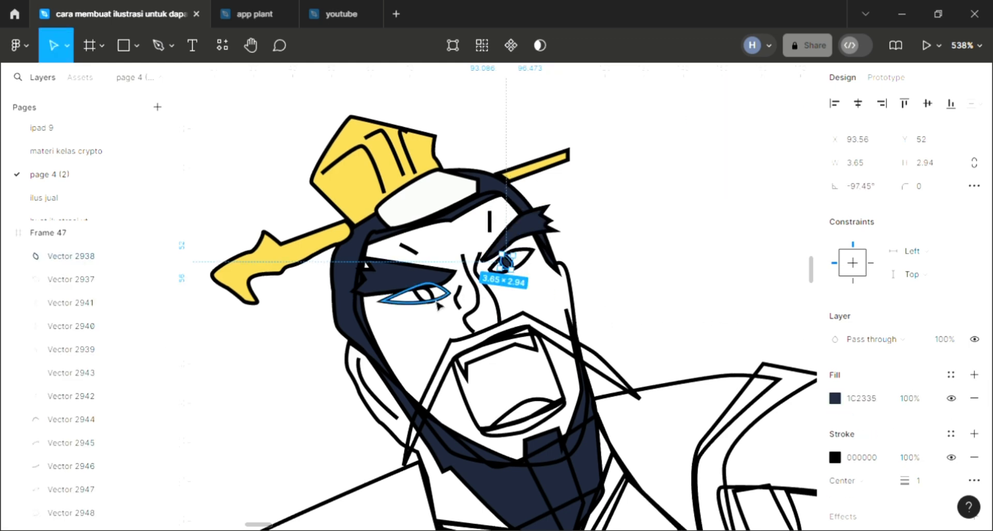
Fill the other eye's outline, under the thick eyebrow, with white FFFFFF and place it behind its iris.
click(439, 300)
click(974, 375)
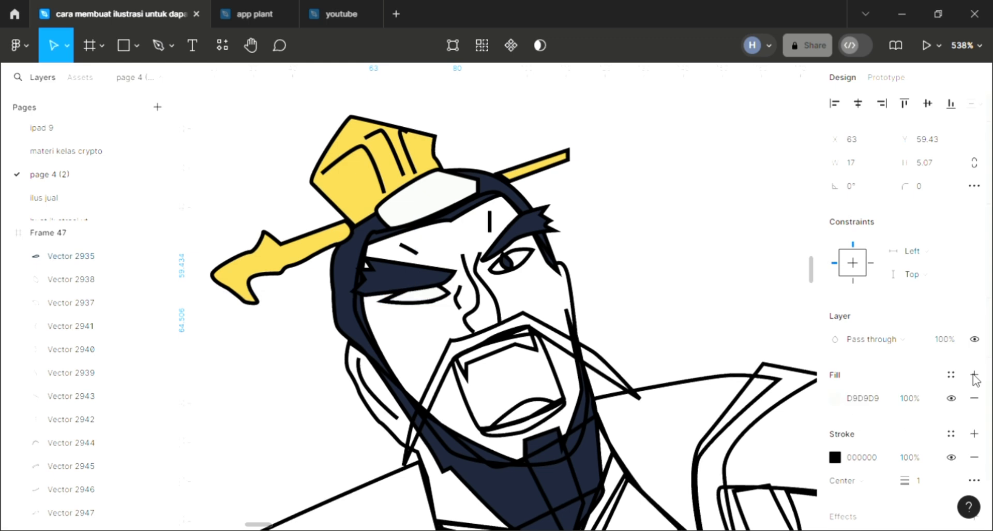
key(i)
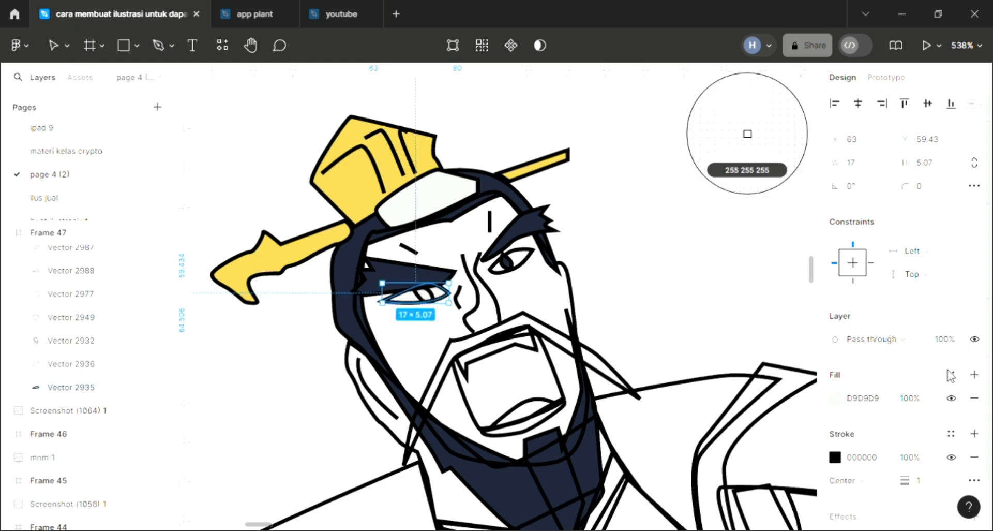
click(681, 242)
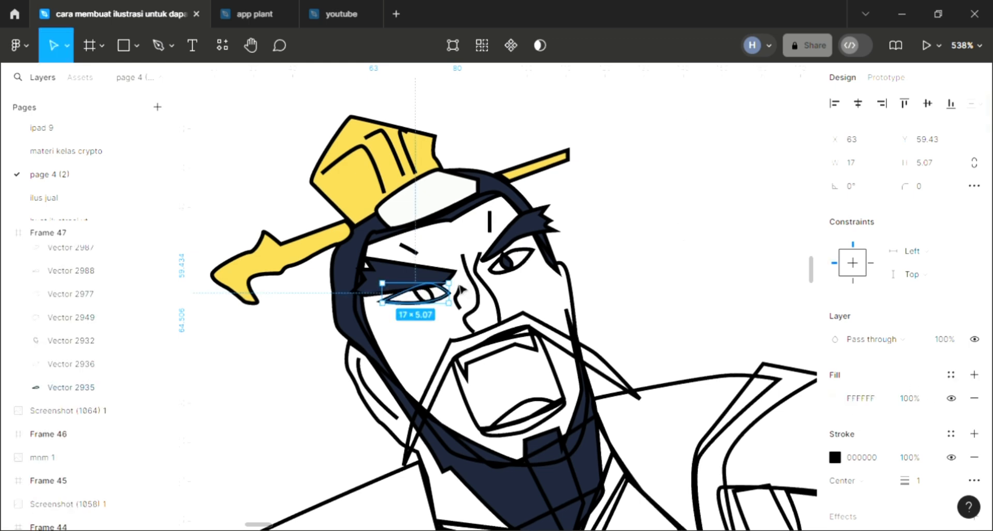
Add a fill to the iris under the thick eyebrow, sampling navy from the iris already coloured.
click(423, 300)
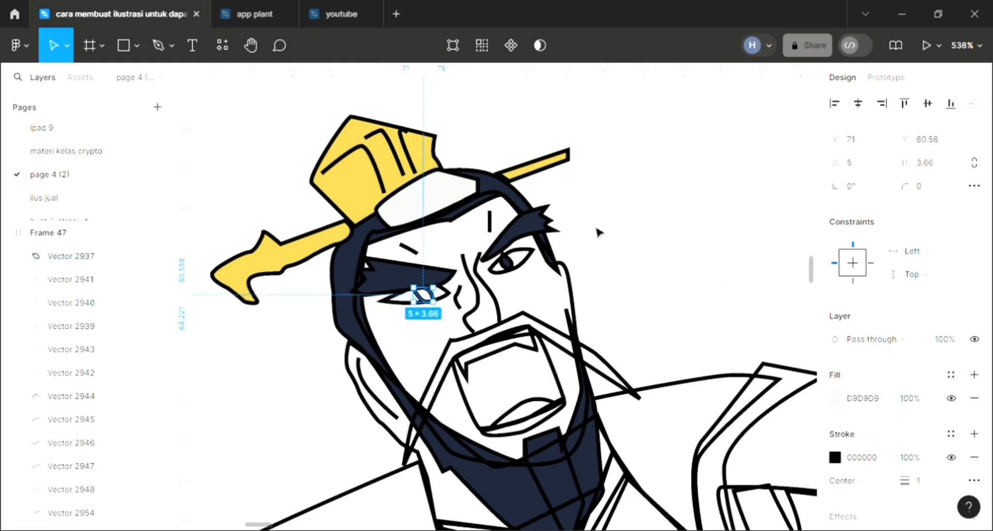
key(i)
click(507, 261)
click(627, 300)
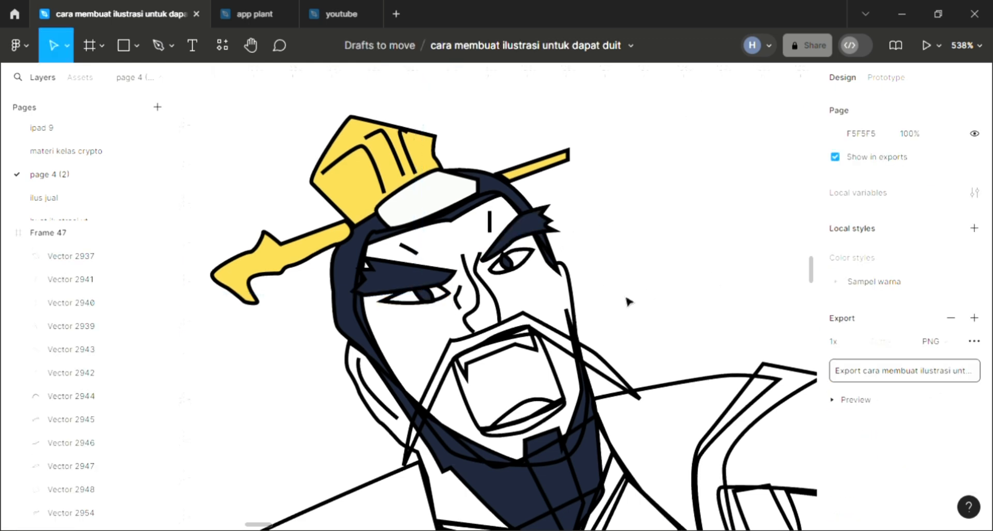
Add a fill to the moustache shape above the open mouth, sampling navy from the beard.
scroll(626, 300, down, 2)
scroll(627, 300, down, 9)
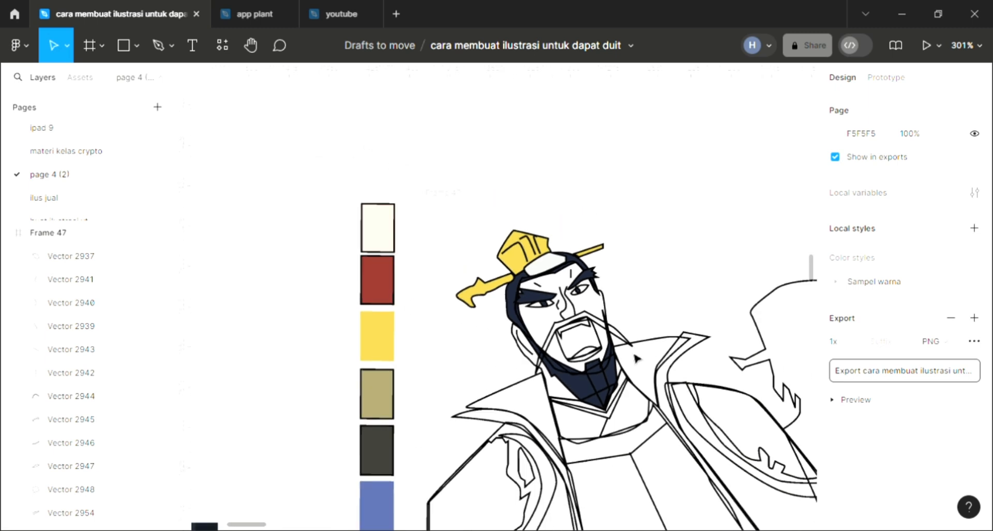
click(630, 346)
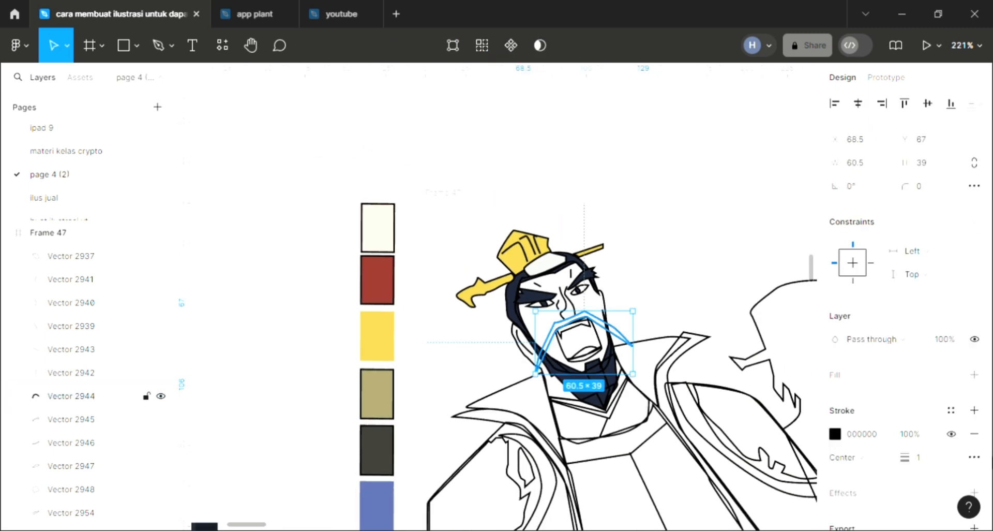
click(974, 374)
scroll(686, 374, right, 1)
key(i)
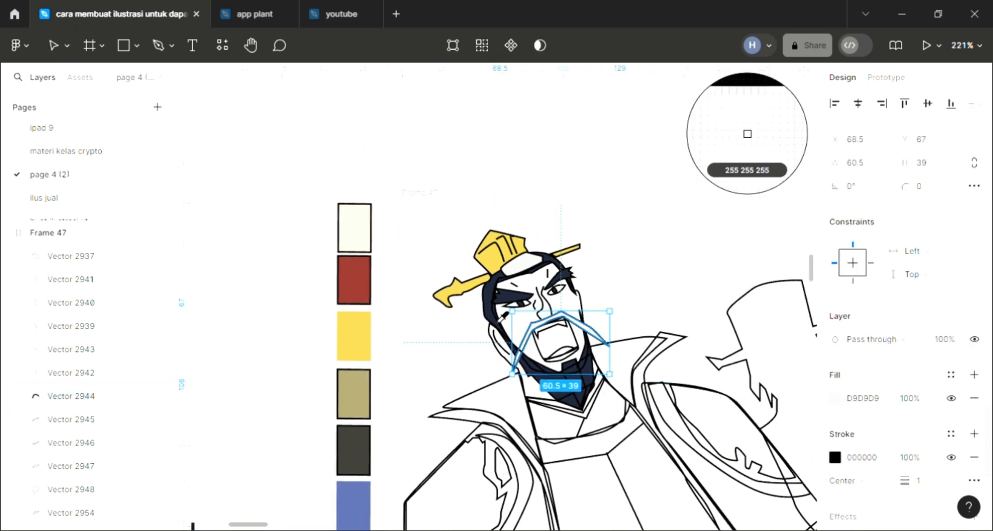
click(578, 380)
click(646, 309)
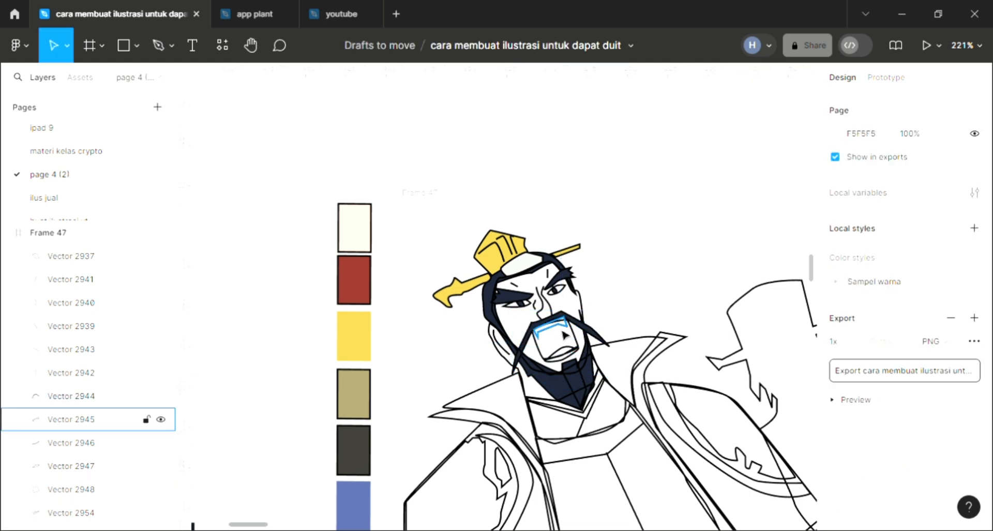
Add a white FFFFFF fill to the upper-teeth shape inside the open mouth.
click(565, 335)
scroll(565, 335, down, 5)
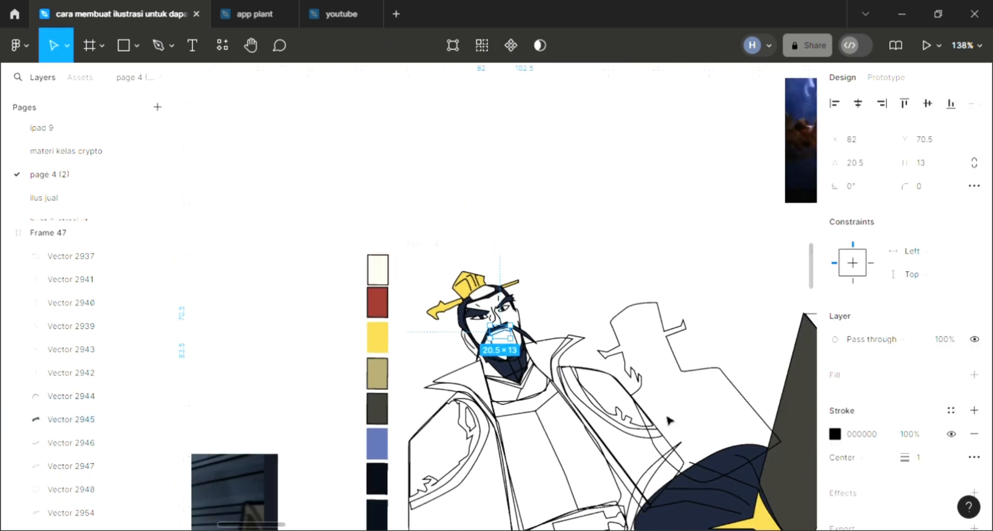
scroll(669, 419, down, 5)
scroll(670, 419, up, 3)
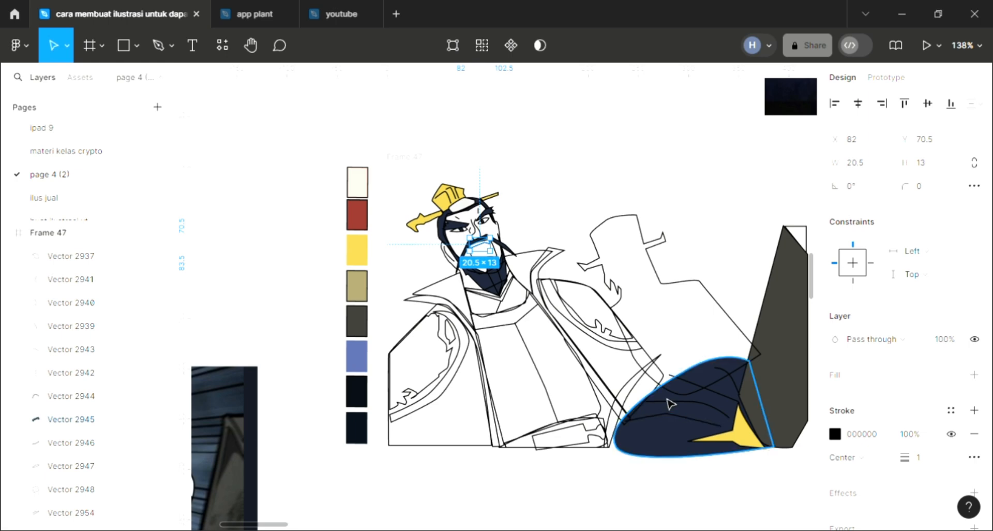
scroll(667, 403, up, 2)
scroll(620, 363, up, 3)
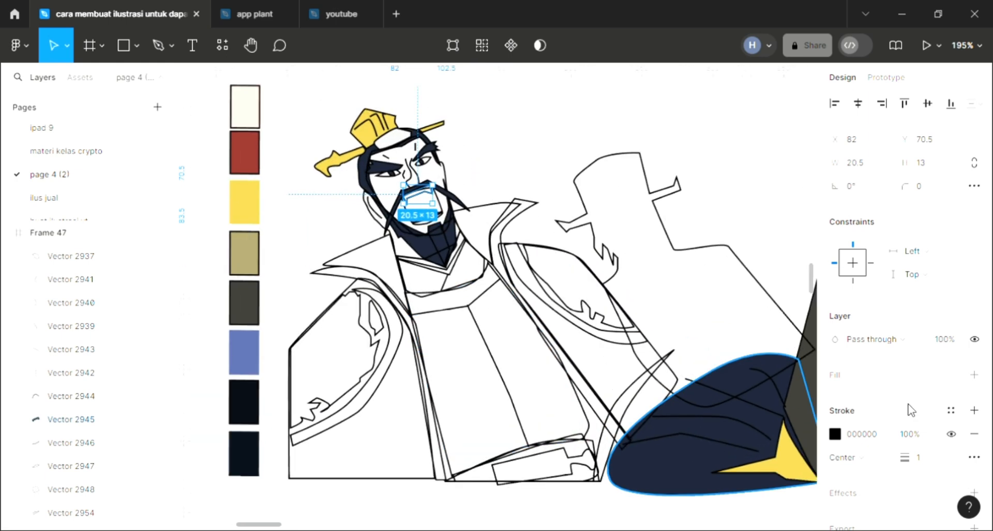
click(975, 374)
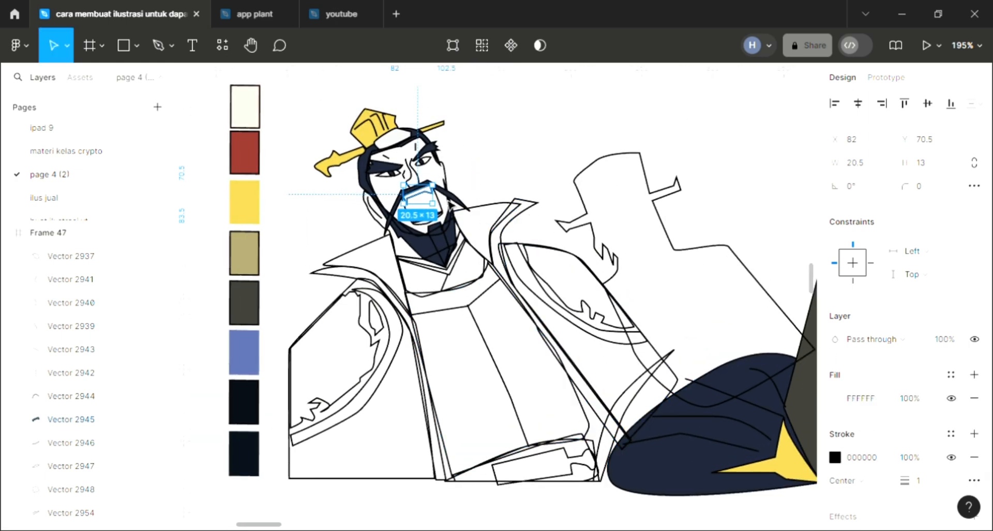
Add a fill to the tongue shape inside the open mouth, sampling red 90362E from the palette swatch.
click(500, 159)
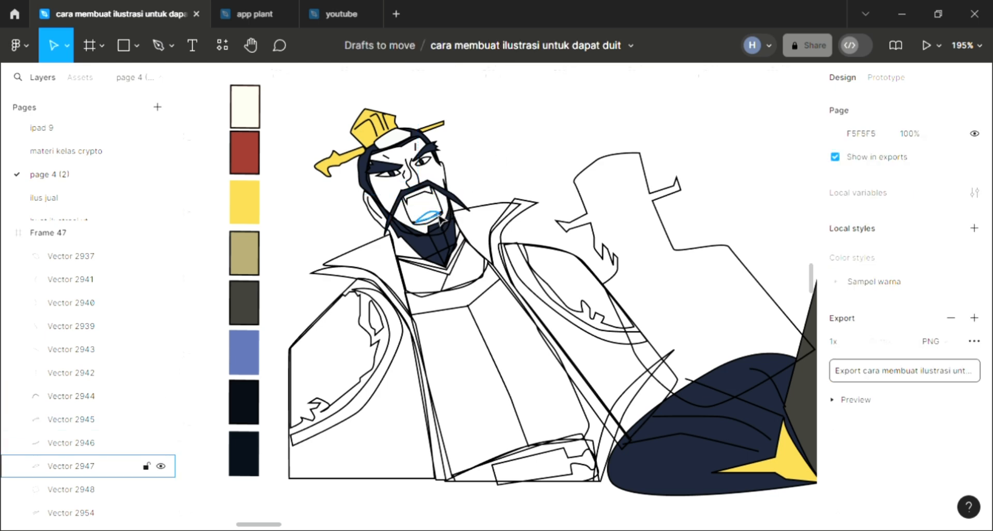
click(71, 465)
click(973, 376)
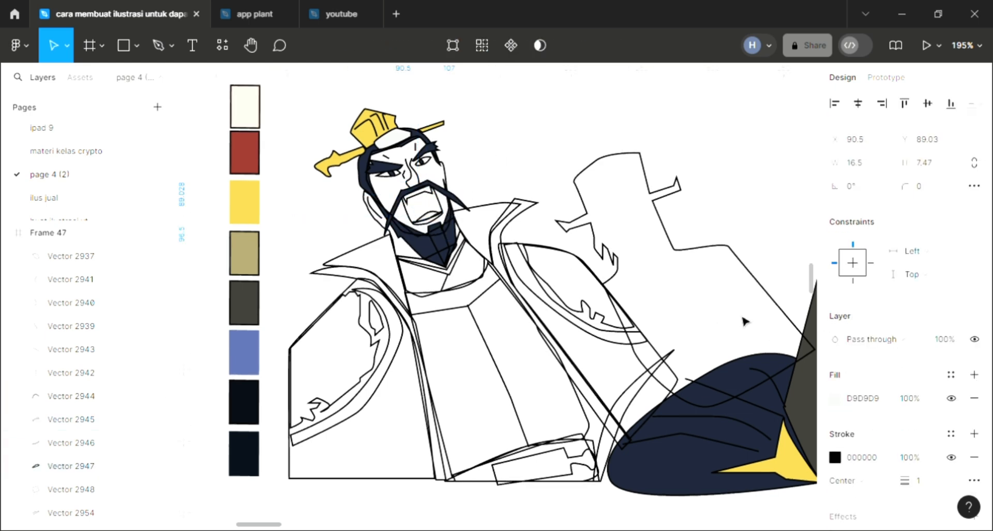
key(i)
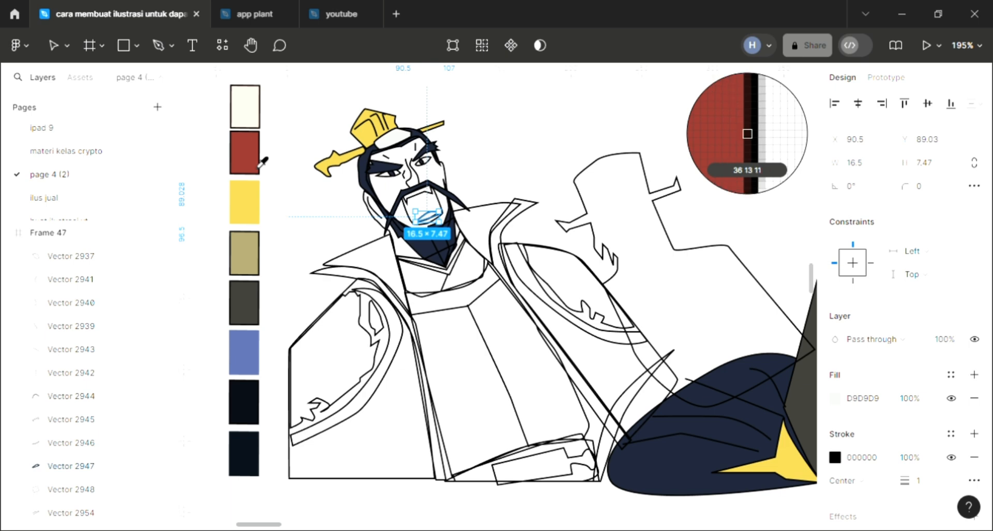
click(257, 168)
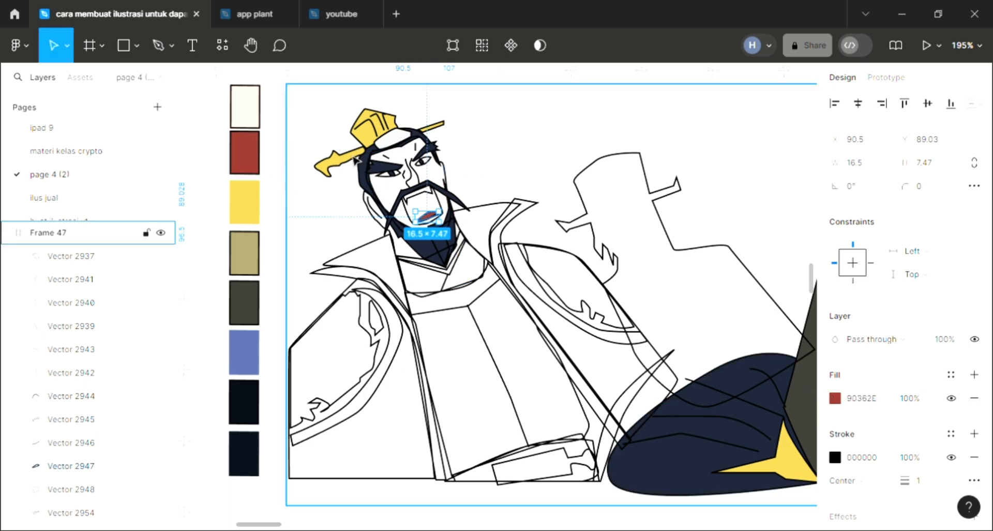
Add a fill to the open-mouth shape behind the teeth and tongue, sampling dark grey 3A3935 from the shape beside the navy knee.
scroll(472, 220, up, 3)
click(471, 221)
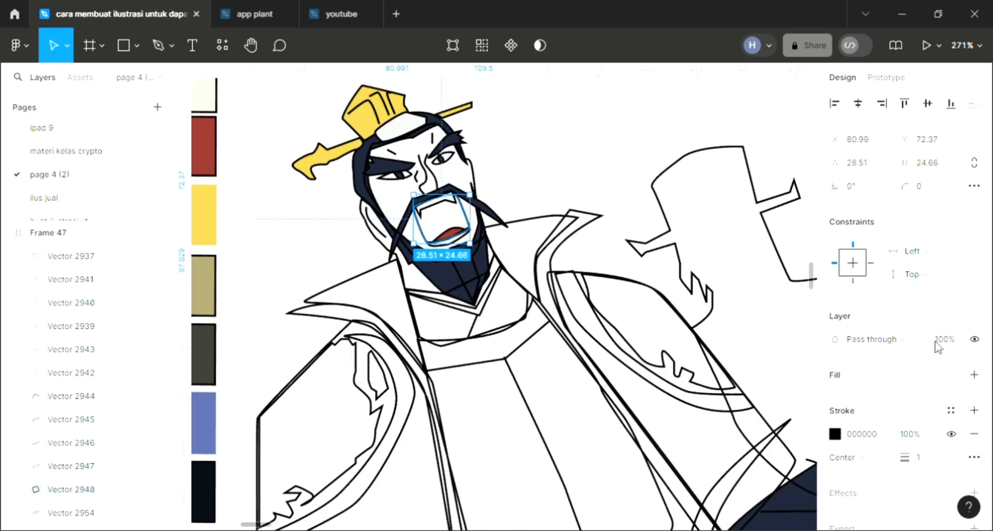
click(974, 374)
scroll(603, 344, down, 2)
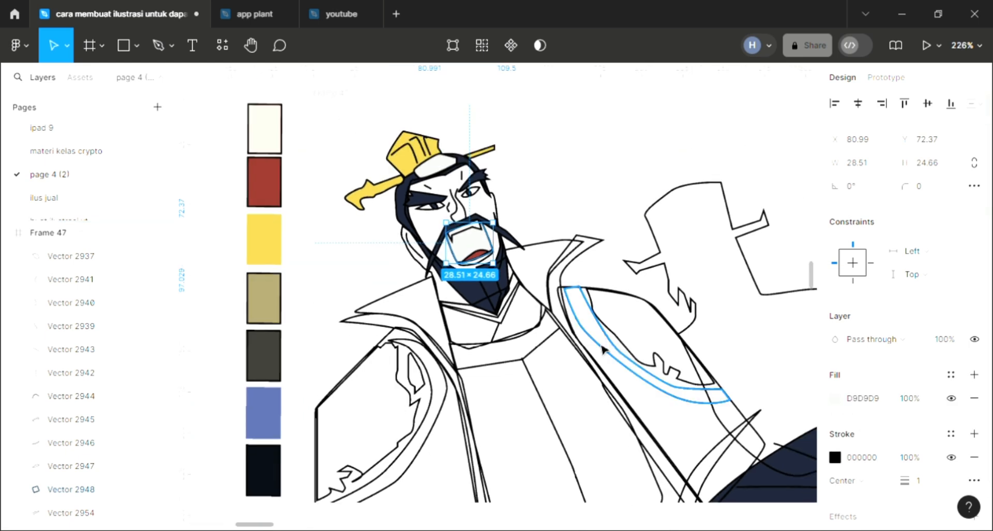
key(i)
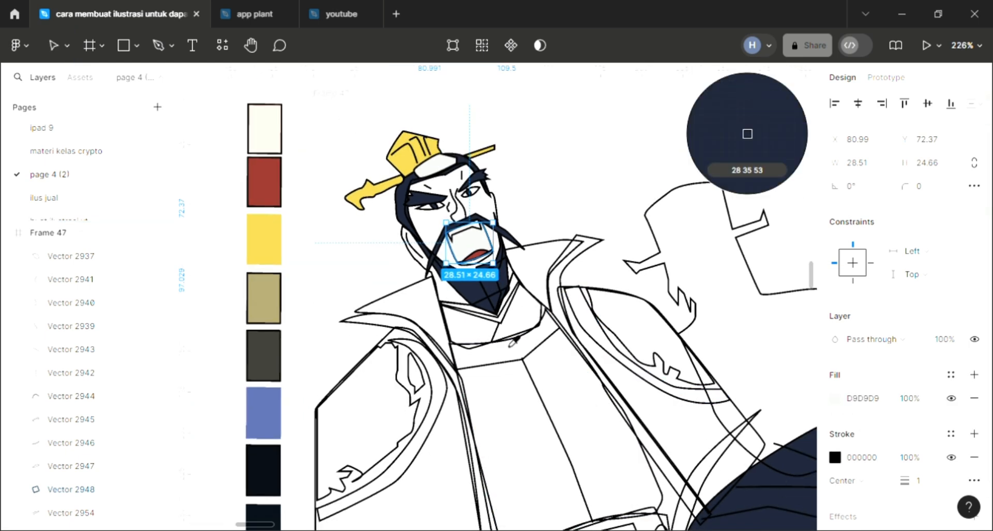
scroll(446, 233, right, 1)
scroll(449, 228, down, 1)
scroll(449, 228, right, 1)
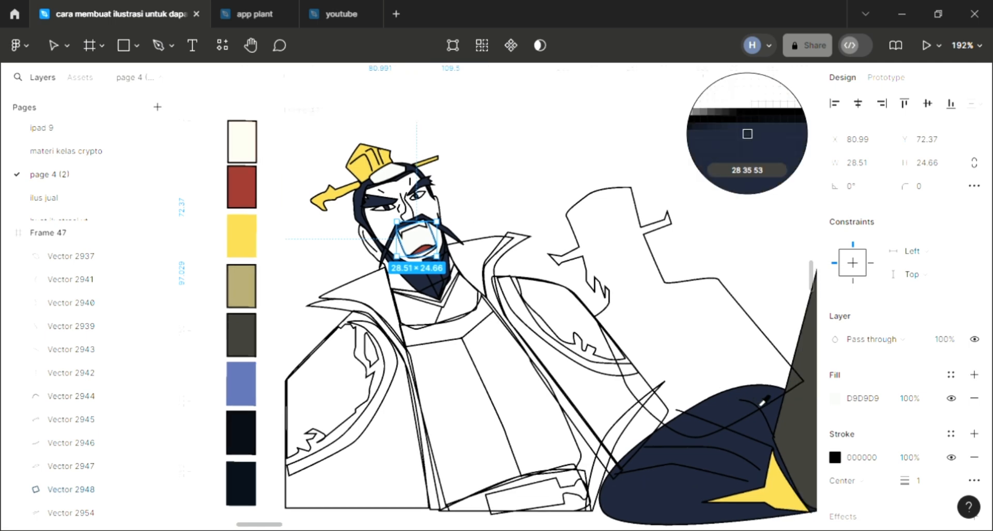
click(796, 438)
scroll(251, 208, up, 1)
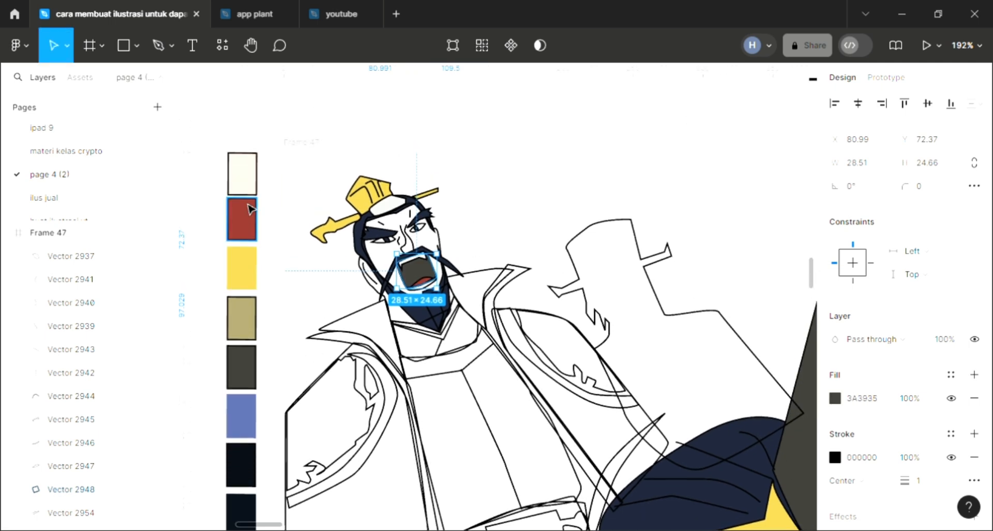
click(481, 211)
Fill the face shape with cream FFE2D3 sampled from the palette and send it behind the facial features.
click(370, 259)
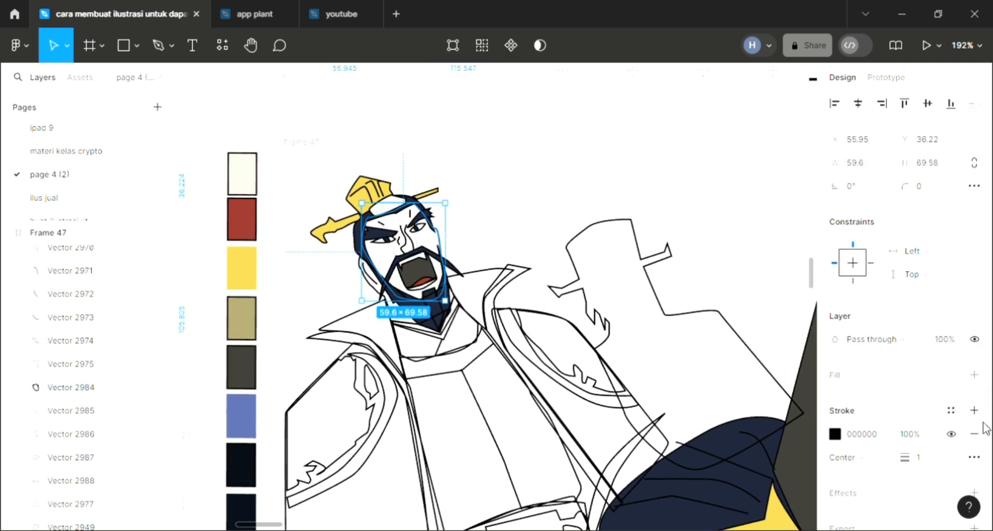
click(975, 374)
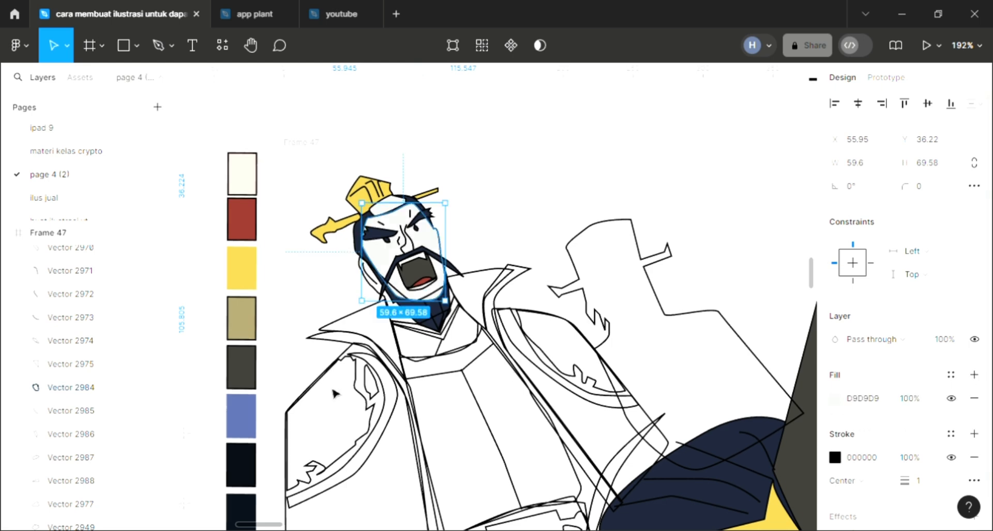
key(bracketleft)
scroll(211, 282, up, 2)
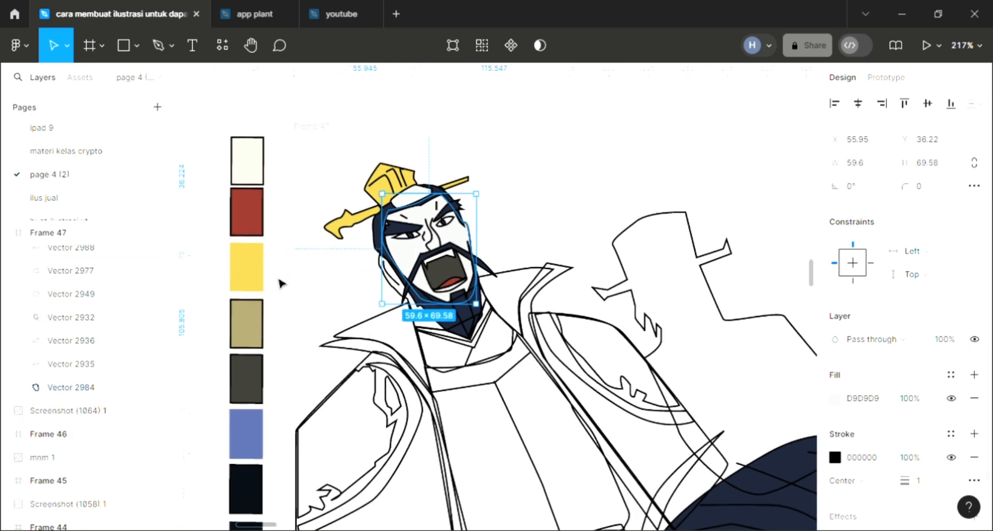
key(i)
click(247, 186)
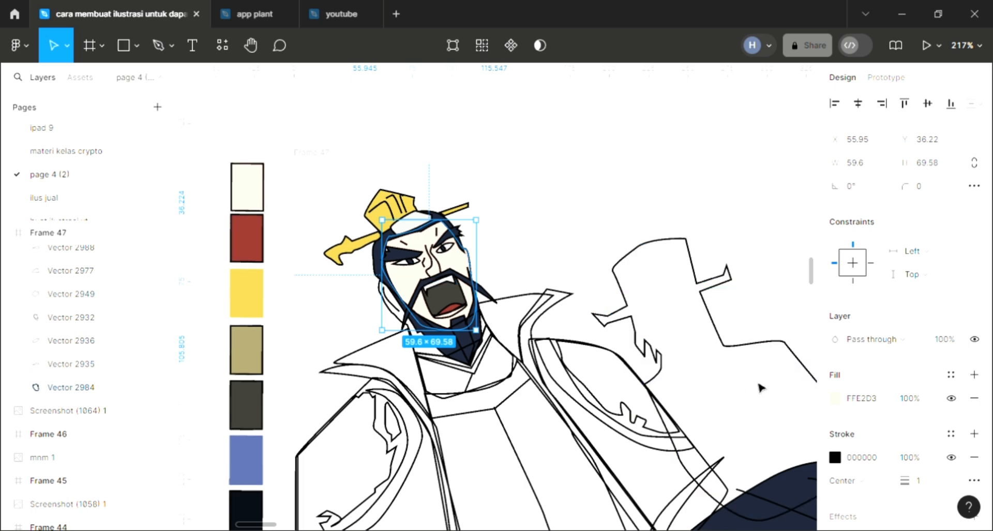
Adjust the face shape's fill to the slightly deeper skin tone FED8C4.
click(835, 398)
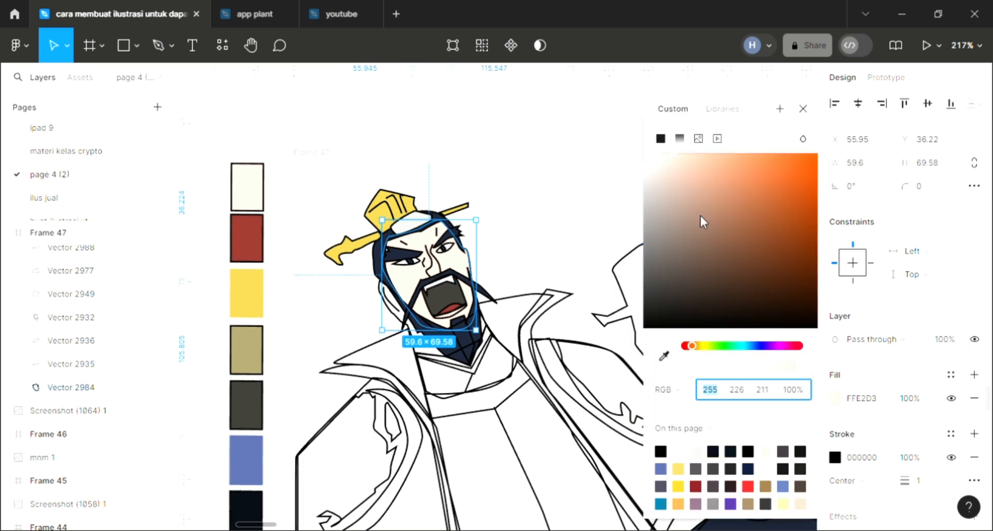
click(684, 155)
click(803, 110)
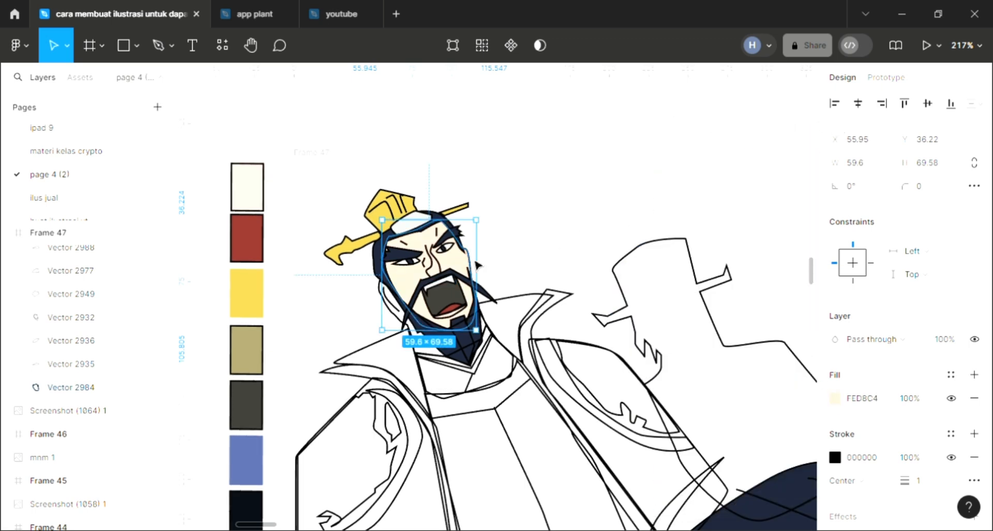
click(363, 334)
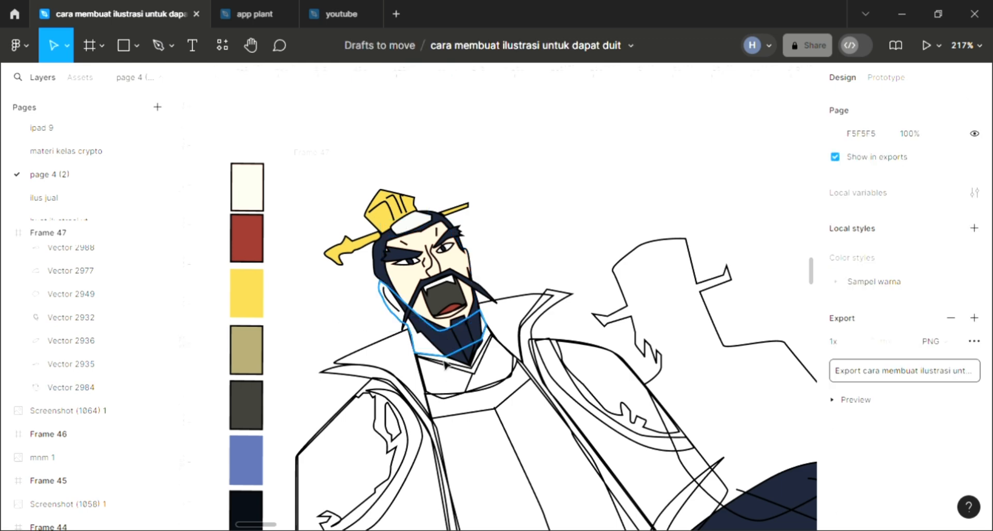
Fill the ear-and-neck shape with the skin tone sampled from the face and send it to the back.
click(391, 316)
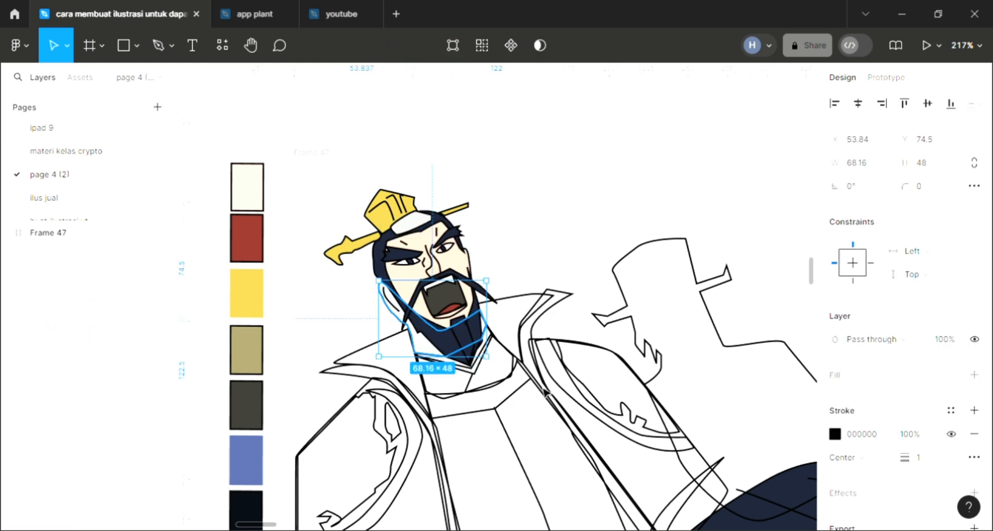
click(859, 380)
key(ctrl+shift+[)
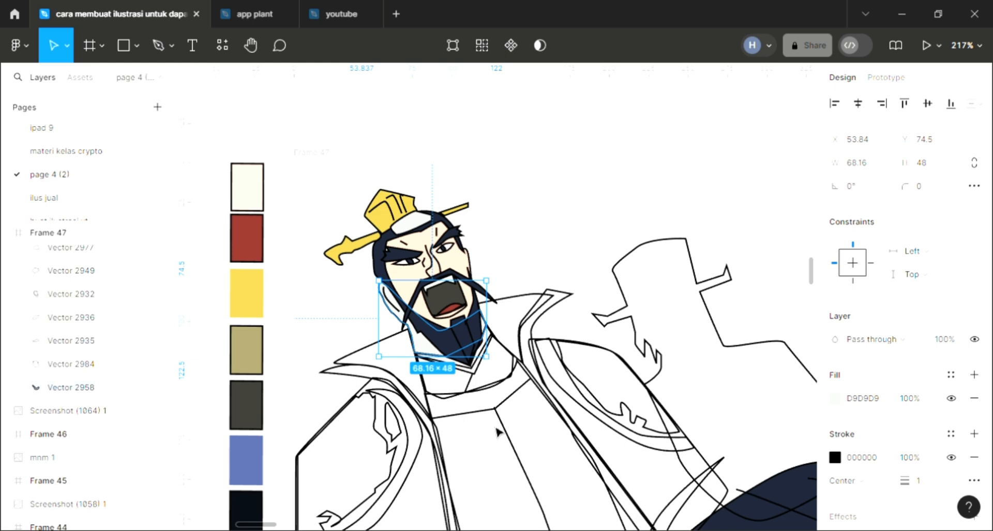
key(i)
click(460, 264)
click(509, 258)
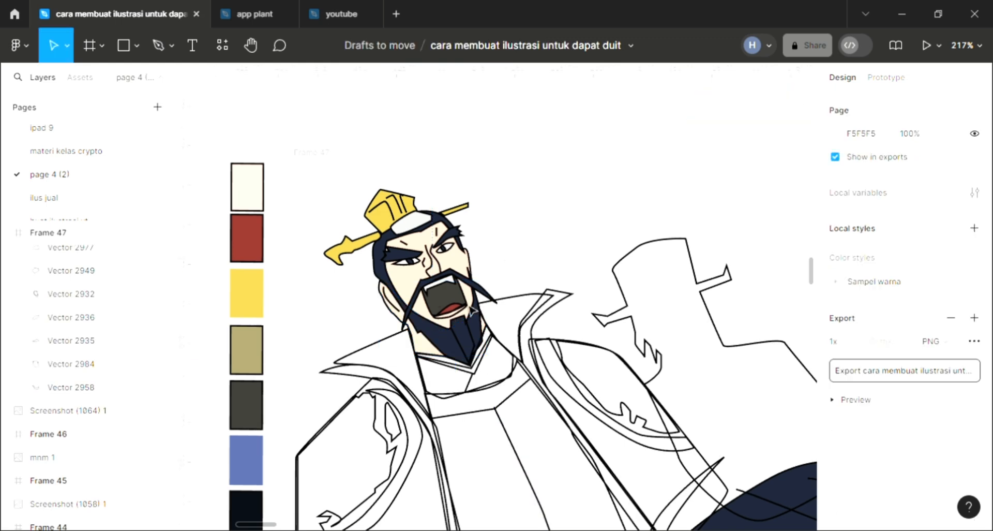
Add the default light fill to the narrow highlight shape on the pointed beard.
click(460, 350)
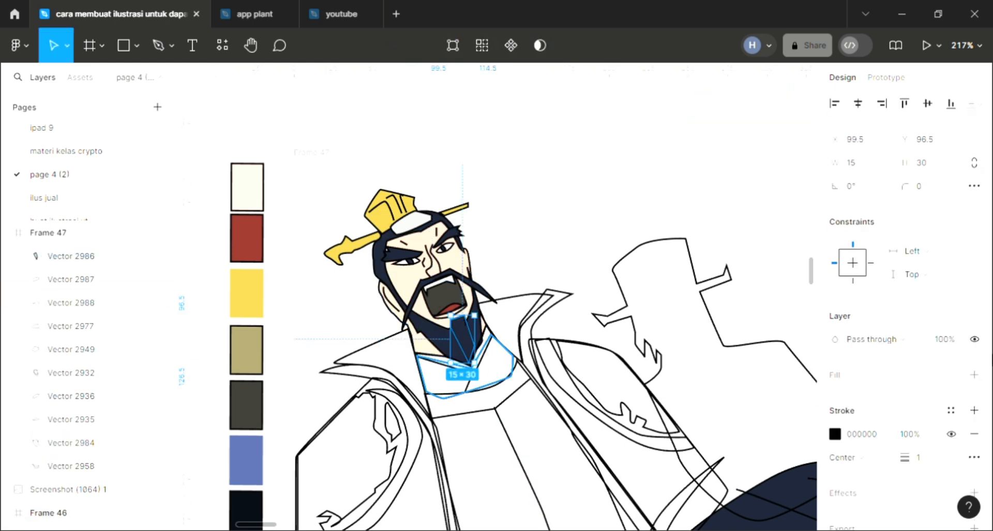
click(975, 375)
click(530, 233)
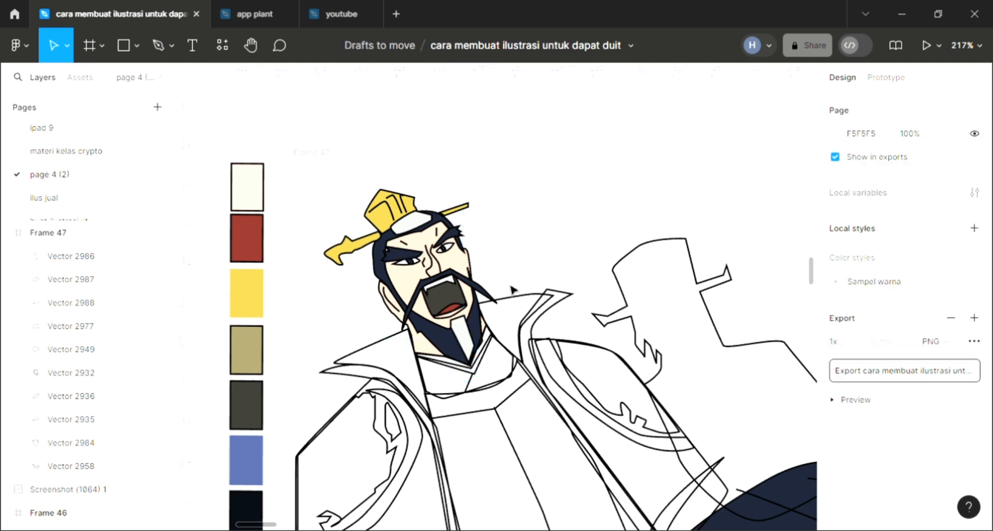
Add a fill to the collar flap on the left of the beard, sampling dark grey 3A3935 from the palette.
scroll(385, 399, down, 2)
scroll(385, 398, down, 2)
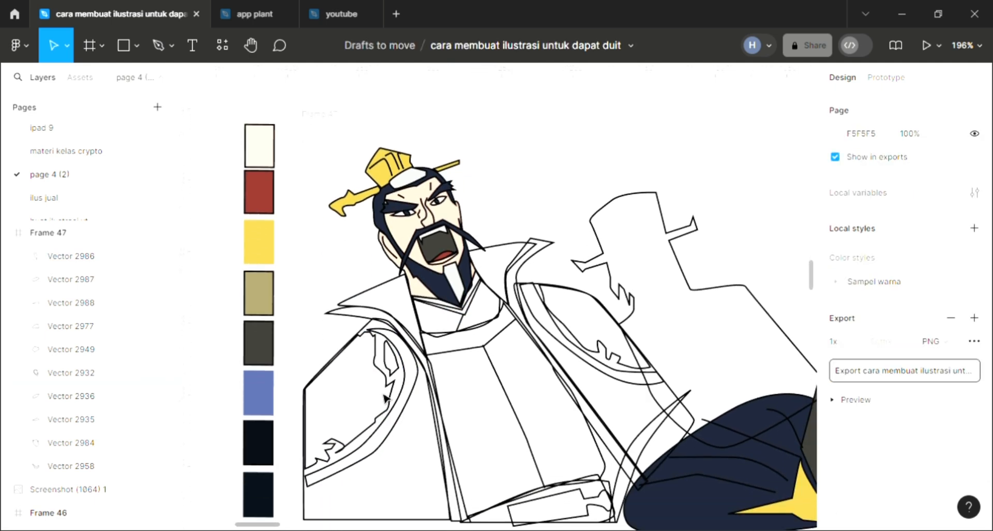
click(386, 309)
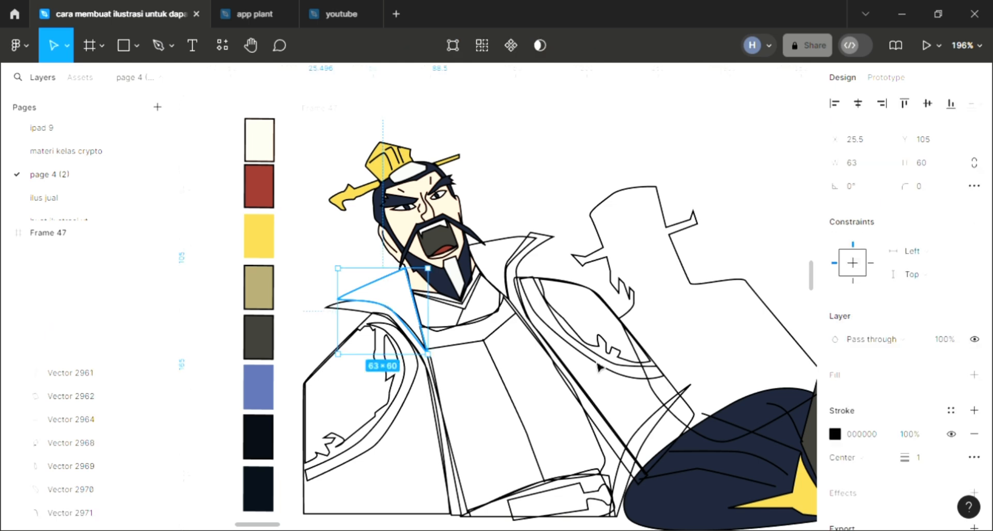
click(974, 374)
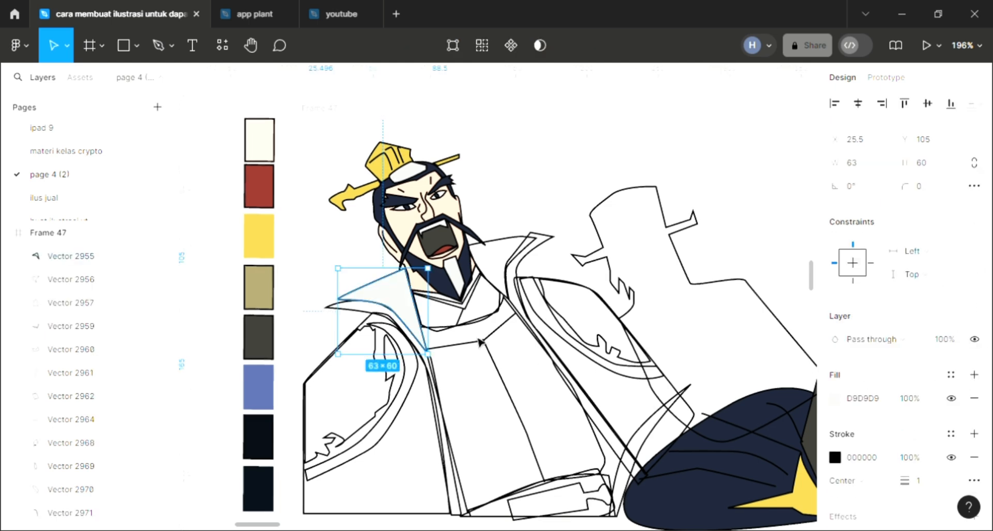
key(i)
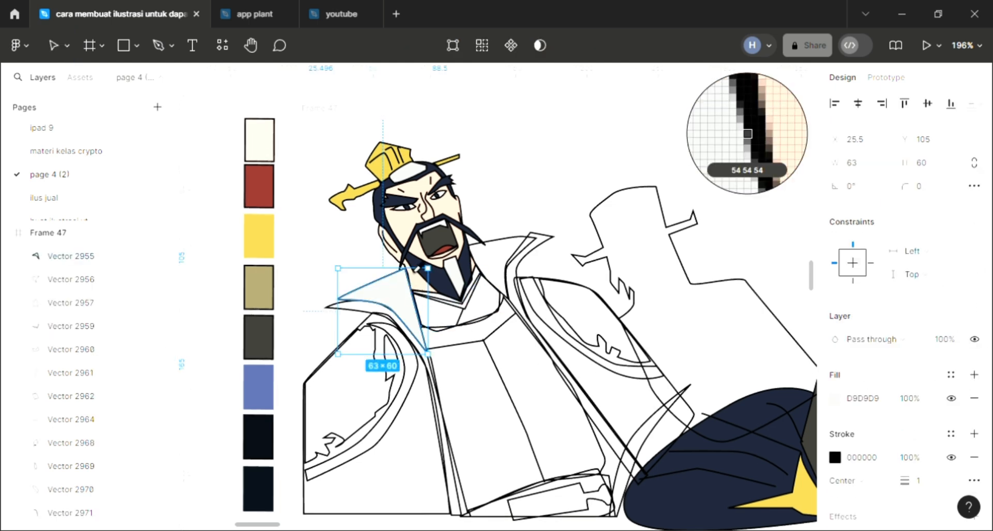
click(259, 336)
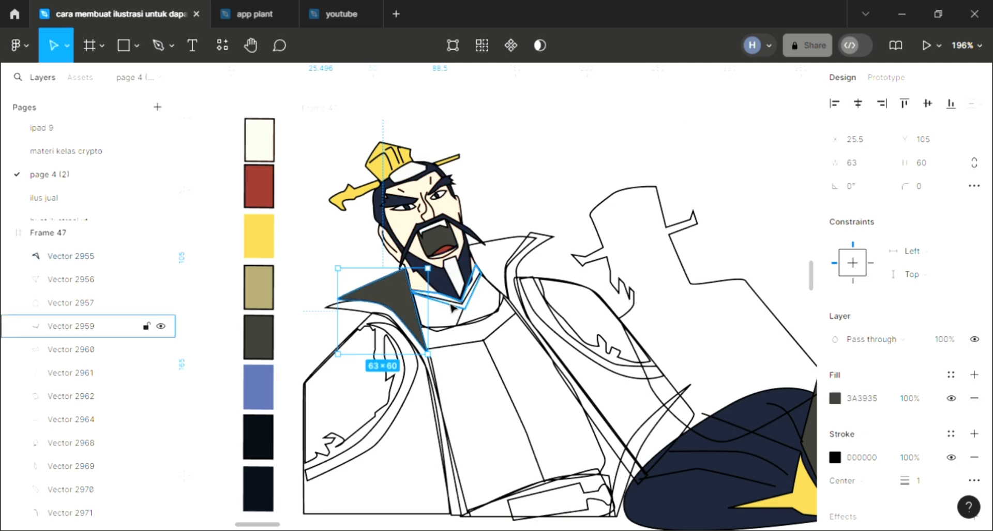
Change the left collar flap's fill to navy 1C2335 sampled from the knee.
scroll(445, 372, down, 2)
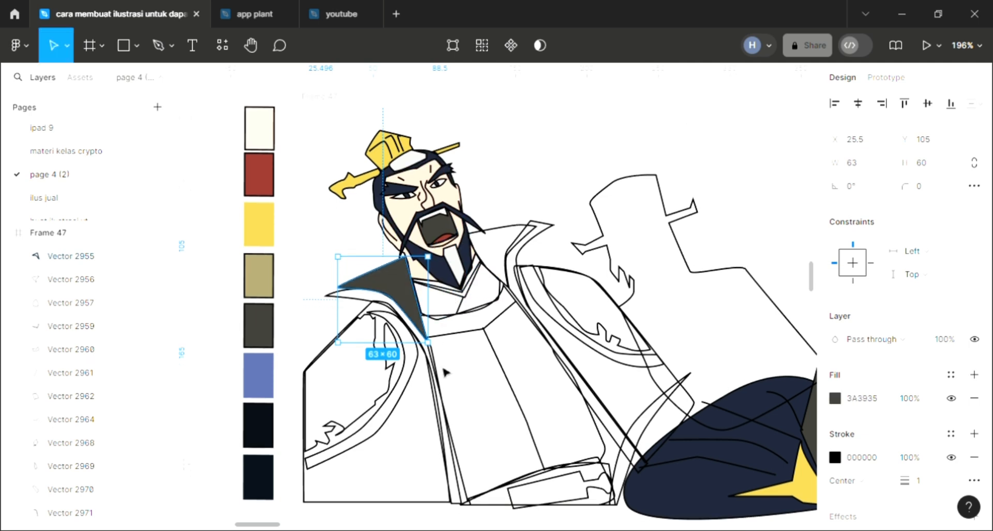
scroll(438, 367, up, 2)
key(i)
click(684, 498)
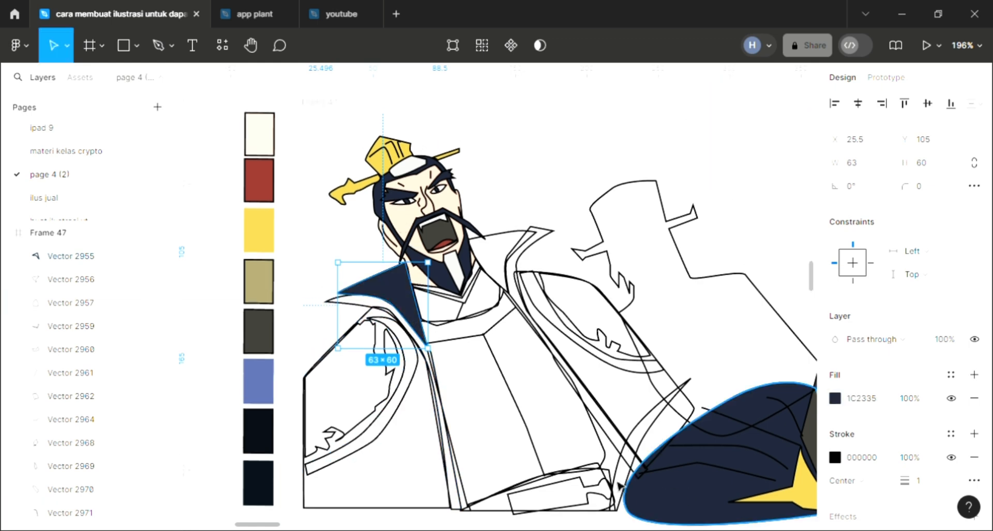
key(Escape)
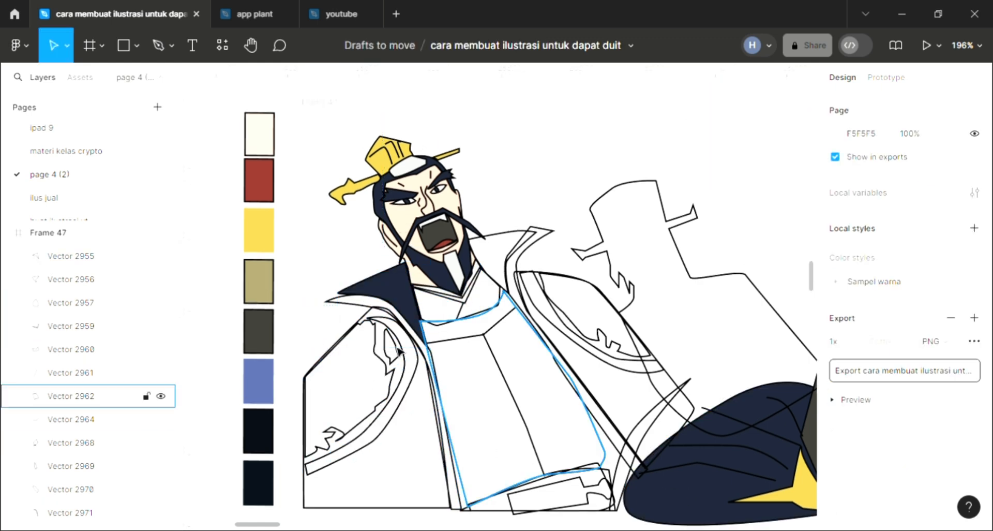
Add a fill to the opposite collar flap, sampling navy 1C2335 from the collar flap already coloured.
click(512, 241)
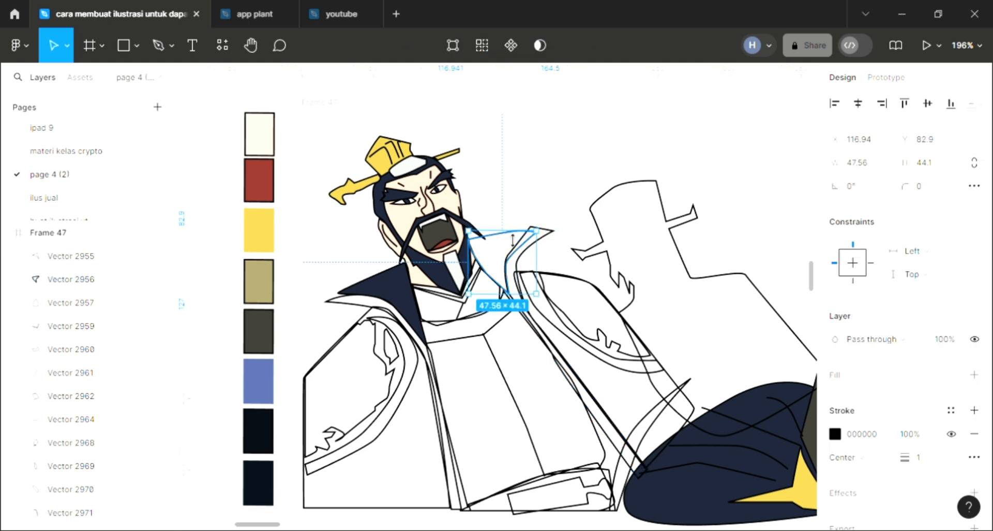
click(973, 376)
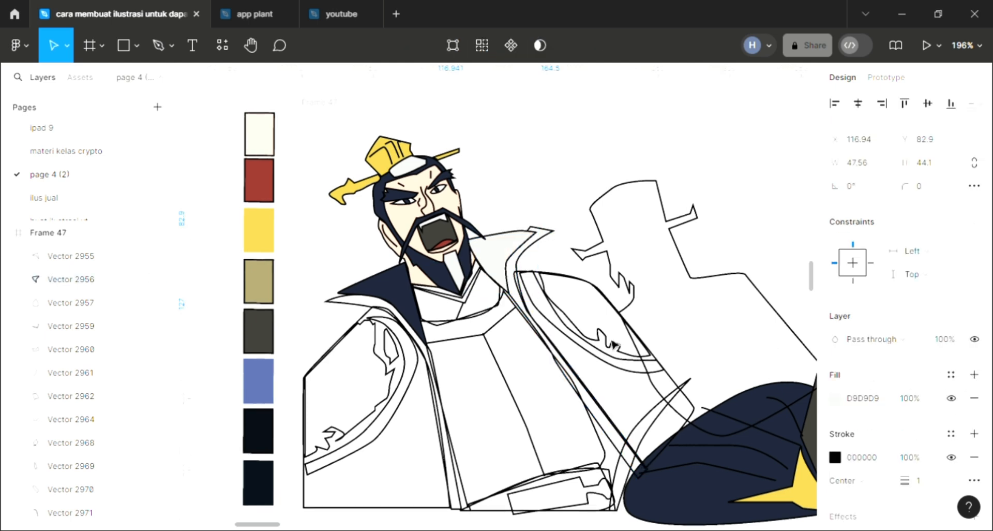
key(i)
click(390, 301)
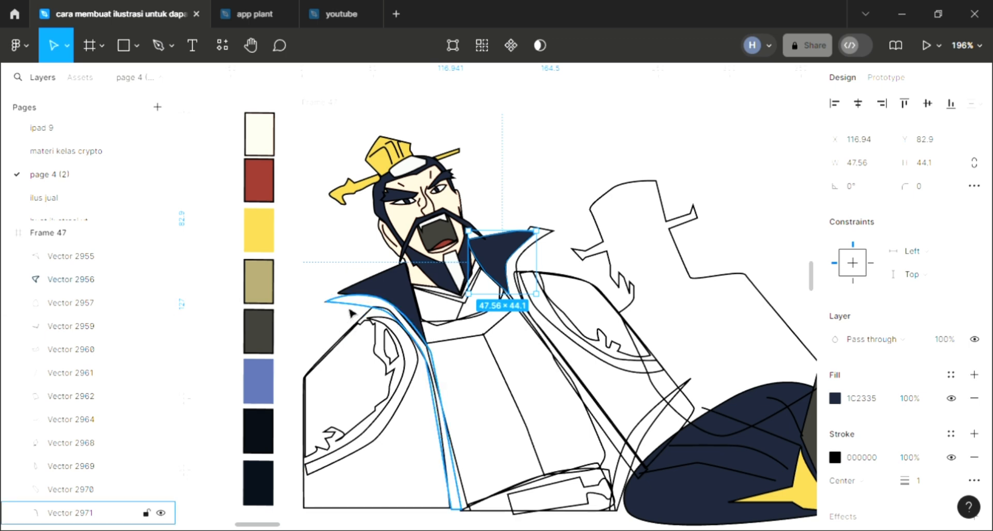
Add a fill to the long trim along the left collar and robe edge, sampling yellow D9C04B from the pointed shape on the knee.
click(352, 314)
click(975, 375)
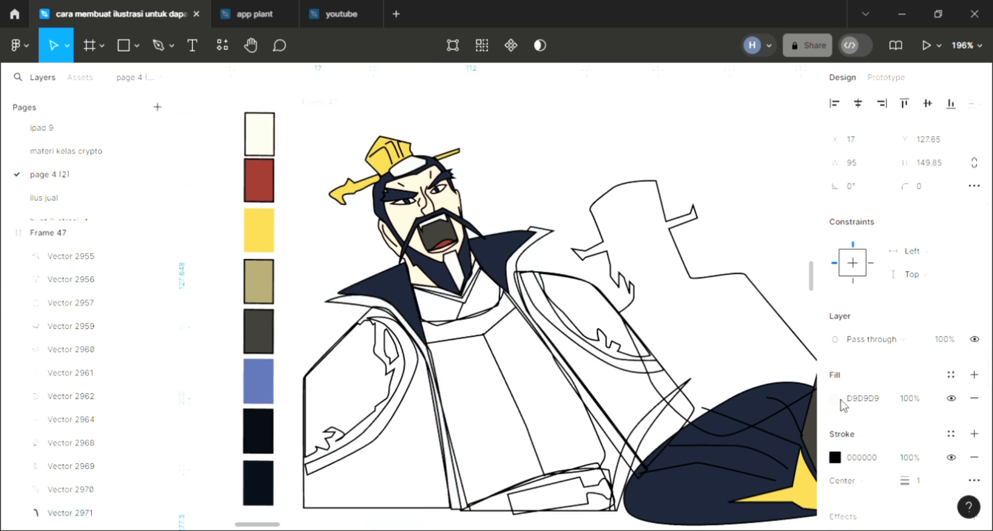
key(i)
click(794, 486)
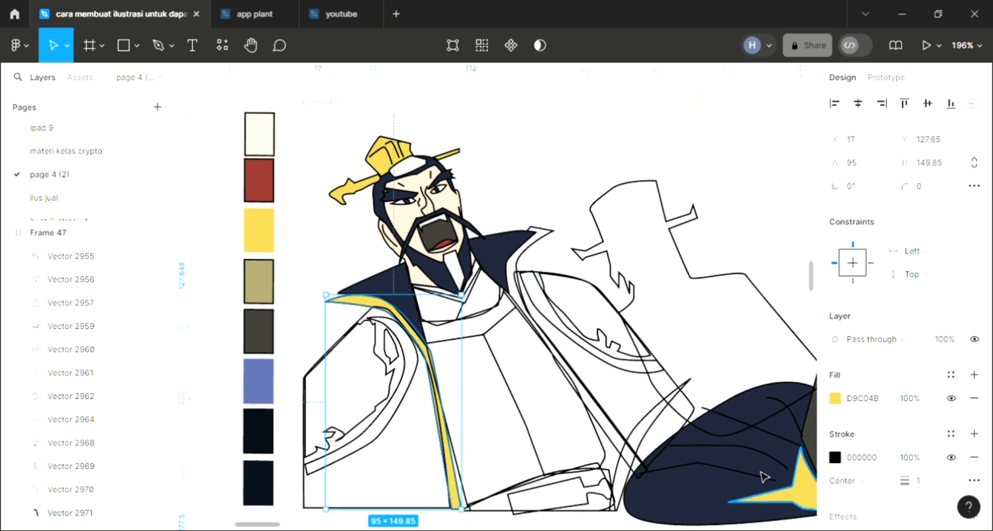
click(539, 208)
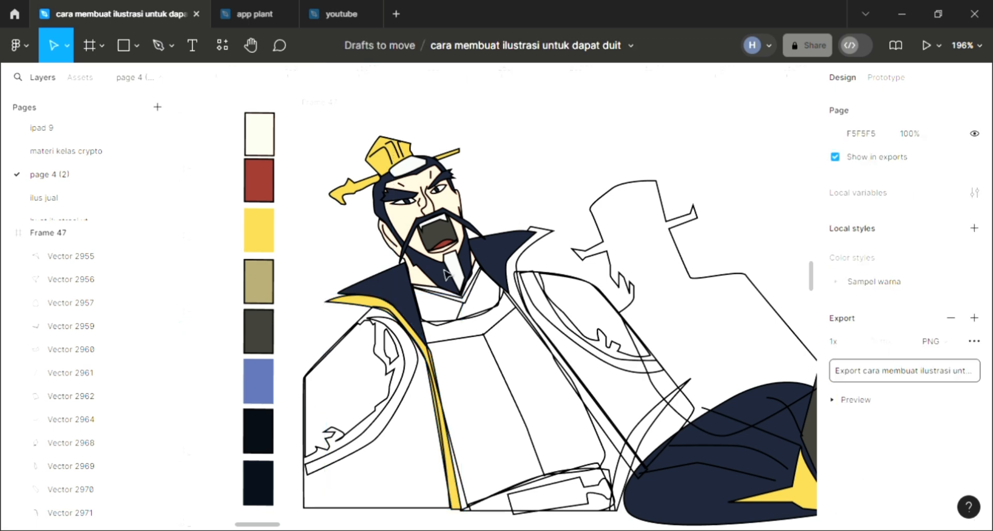
Add a fill to the large left sleeve, send it to the back and sample navy 1C2335 from the adjacent collar flap.
click(327, 368)
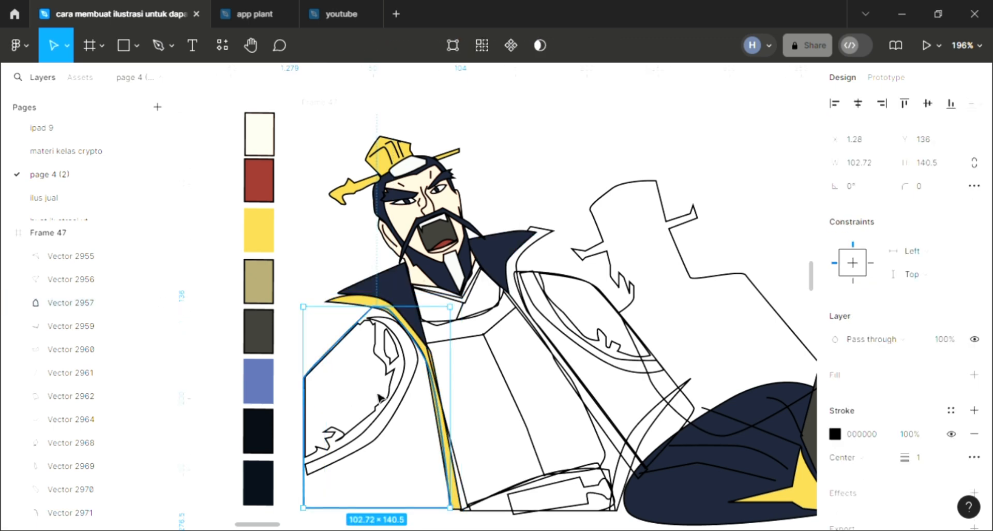
click(972, 375)
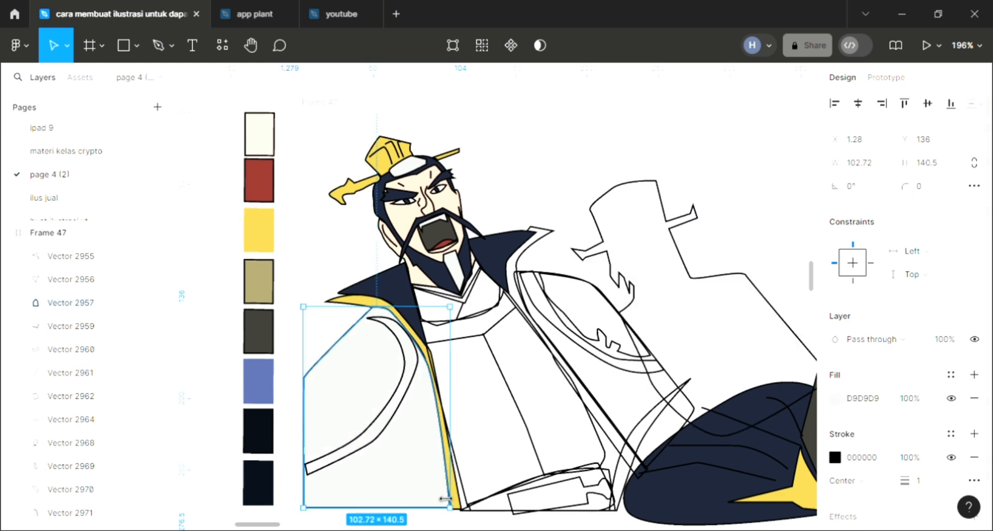
key(ctrl+shift+[)
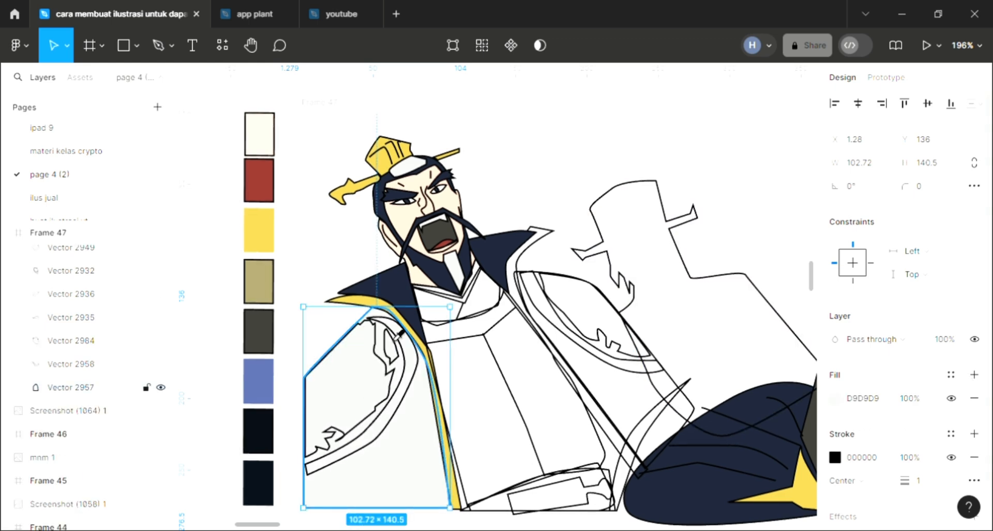
click(485, 282)
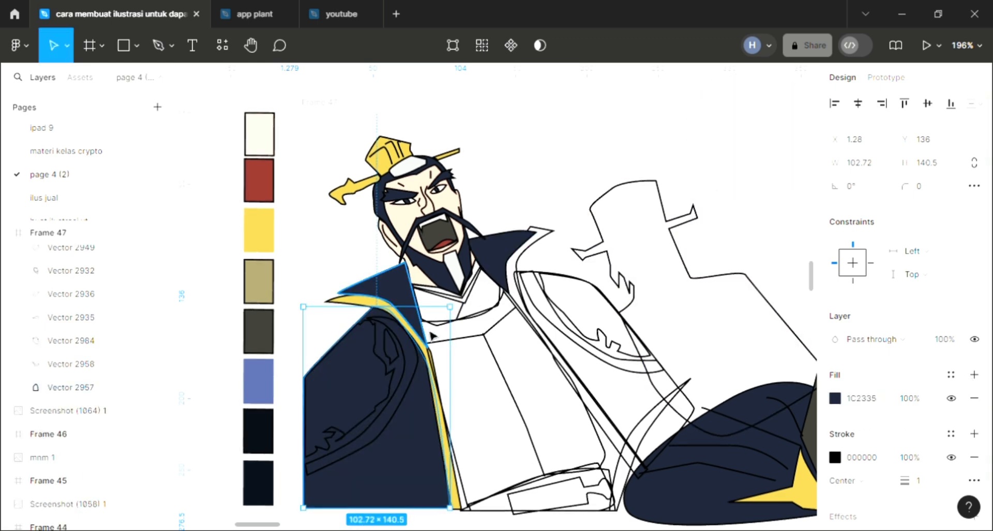
Add a fill to the large jagged patch on the left sleeve, sampling khaki A29868 from the palette.
click(389, 376)
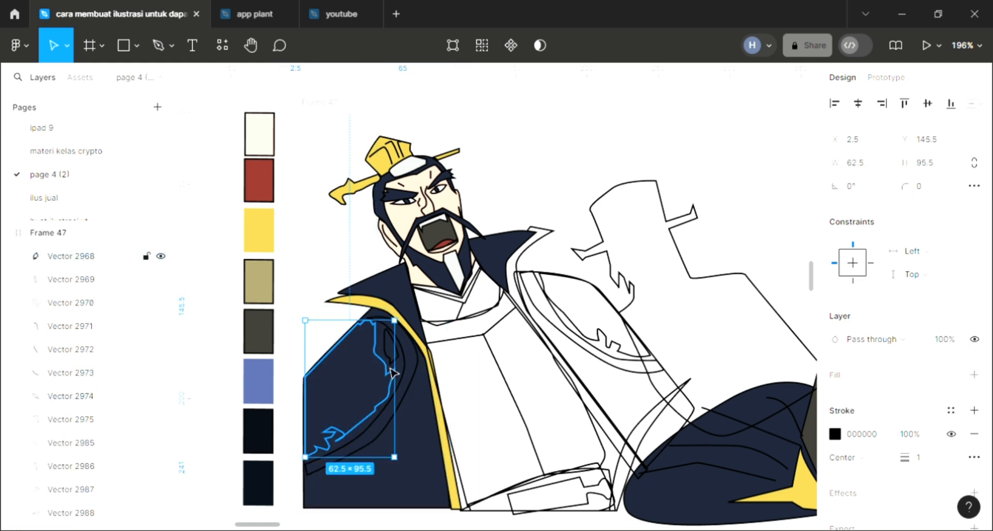
click(975, 375)
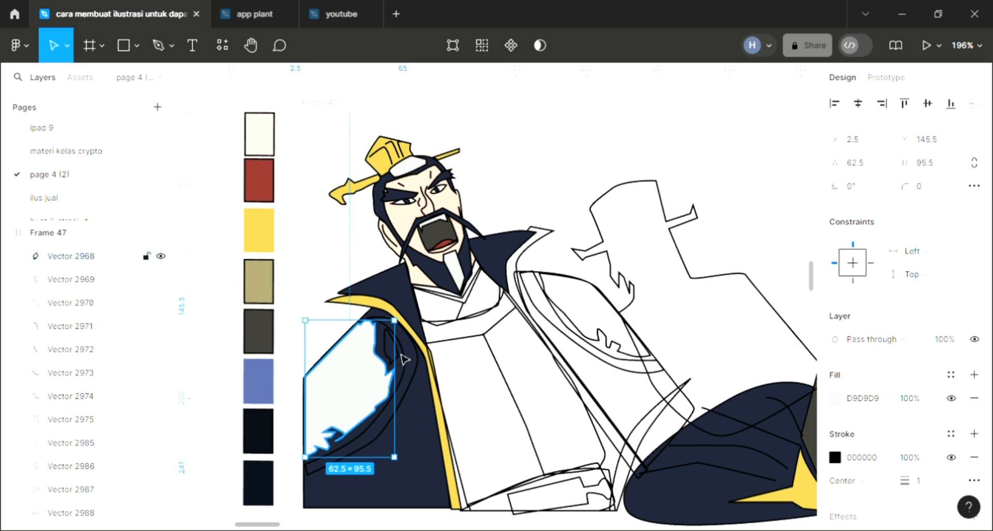
key(i)
click(366, 188)
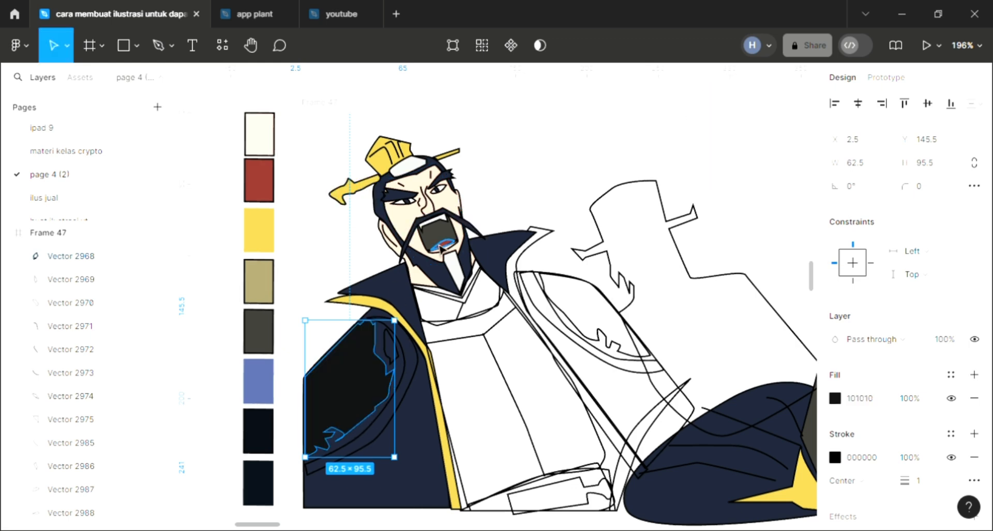
key(i)
click(258, 280)
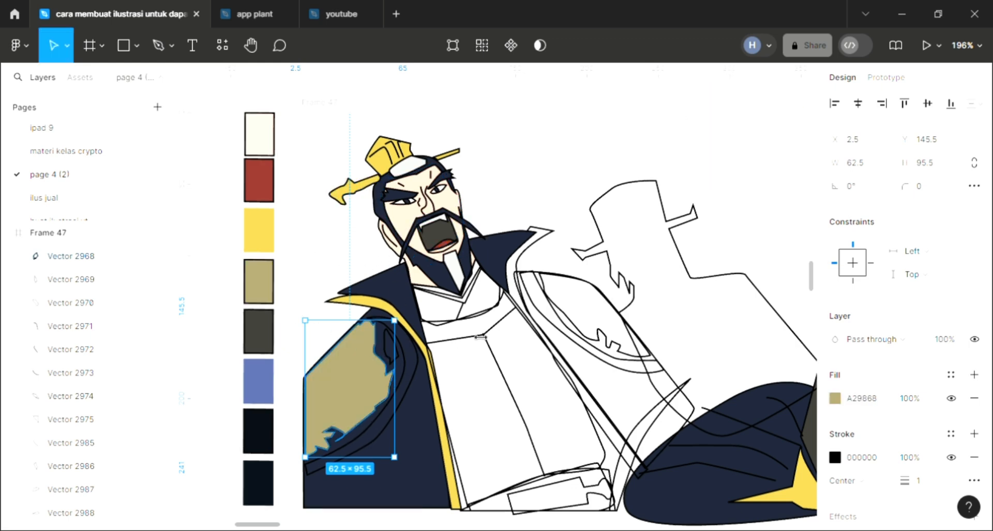
click(562, 198)
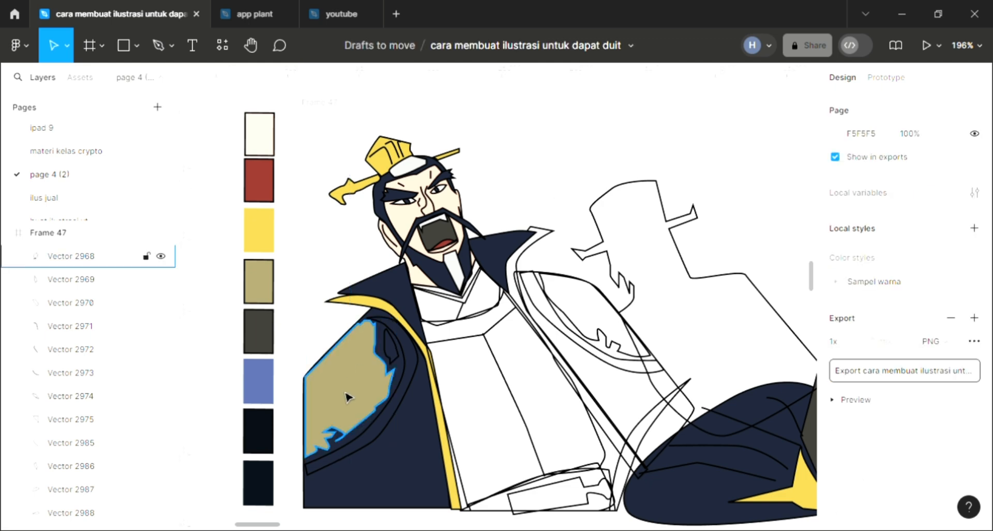
Add a fill to the curved band around the left sleeve's jagged patch, sampling khaki from that patch.
click(410, 369)
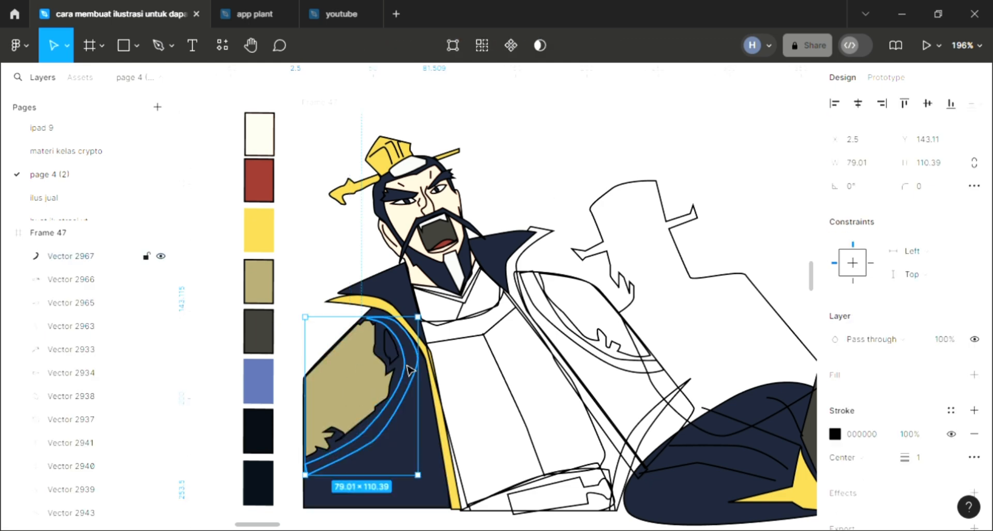
click(975, 375)
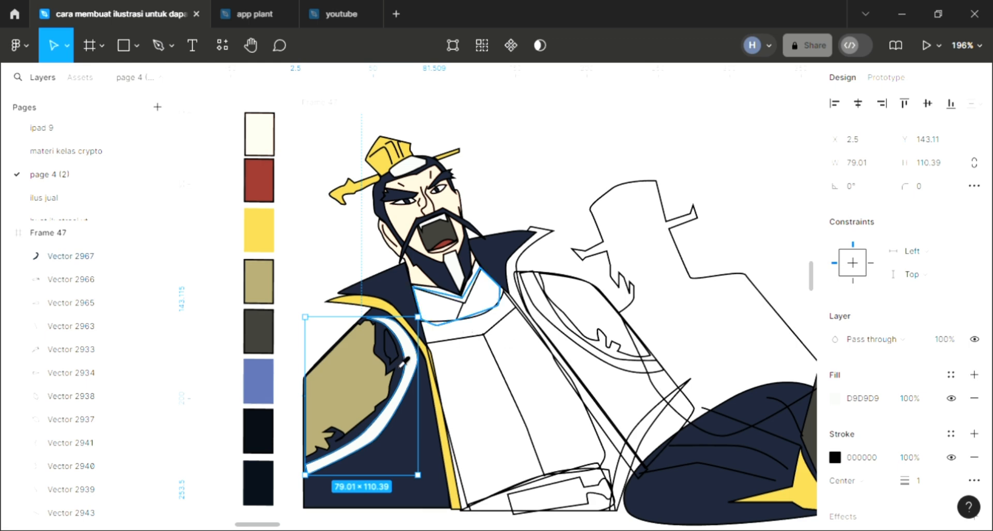
key(i)
click(380, 374)
Add a fill to the small sliver between the left sleeve's patch and curved band, sampling khaki A29868 from the patch.
click(398, 359)
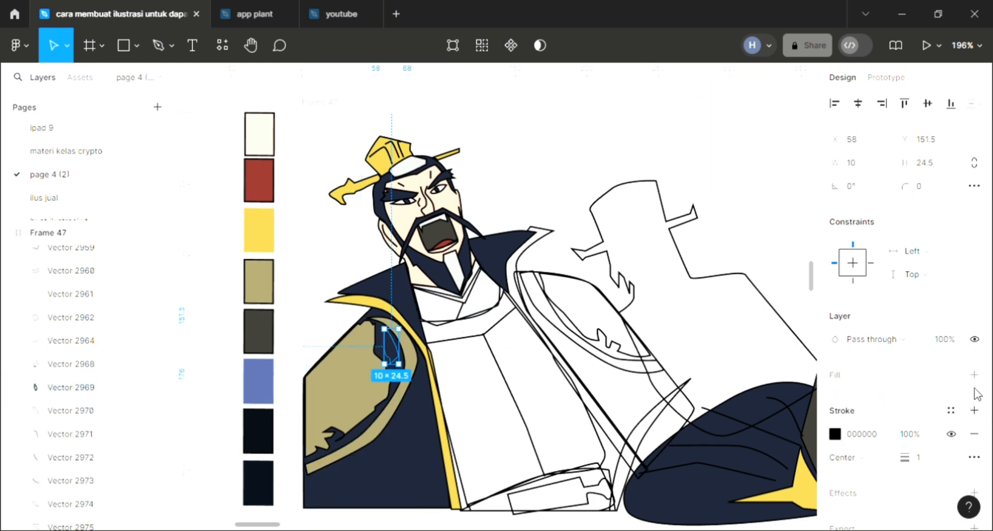
click(974, 374)
key(i)
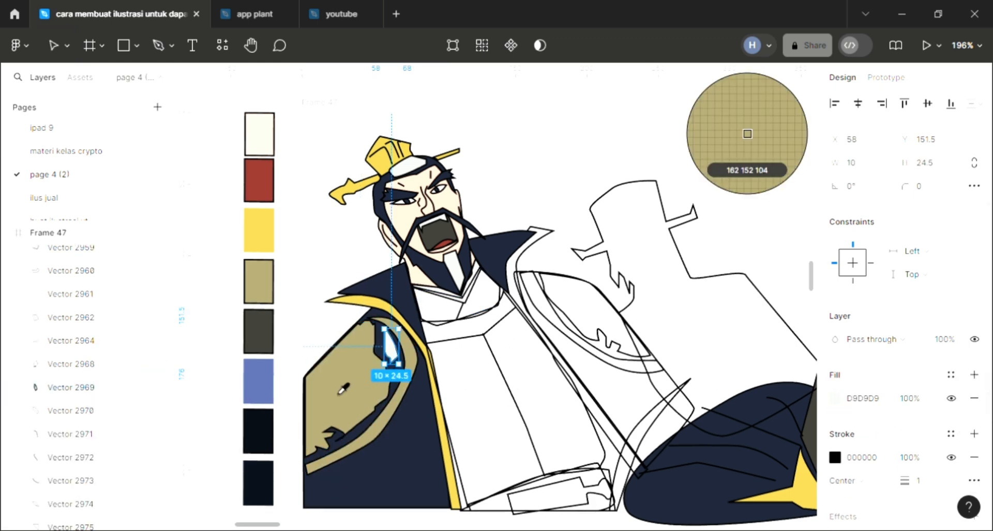
click(367, 376)
Add a fill to the V-shaped neckline strip below the beard, sampling red (144 54 46) from the palette.
scroll(447, 372, right, 3)
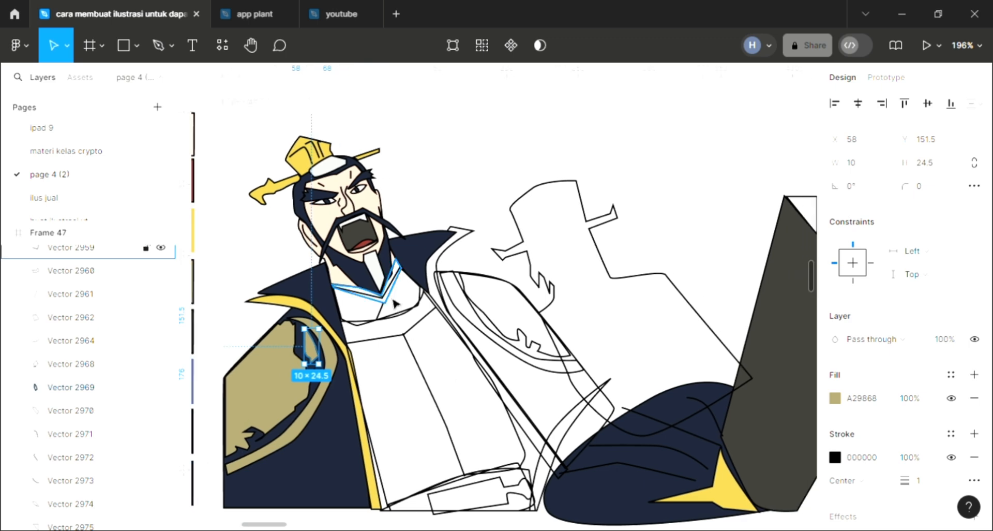
click(394, 302)
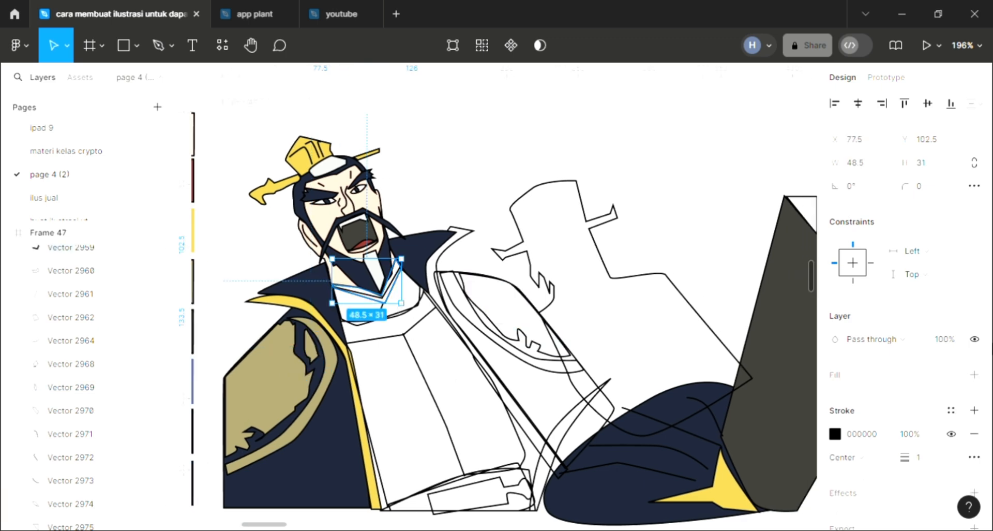
click(975, 374)
key(i)
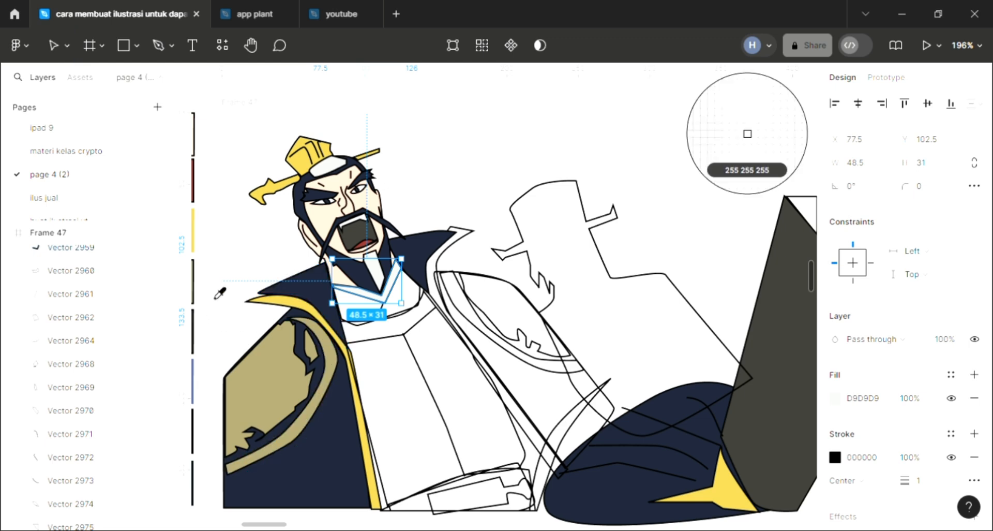
scroll(248, 259, left, 3)
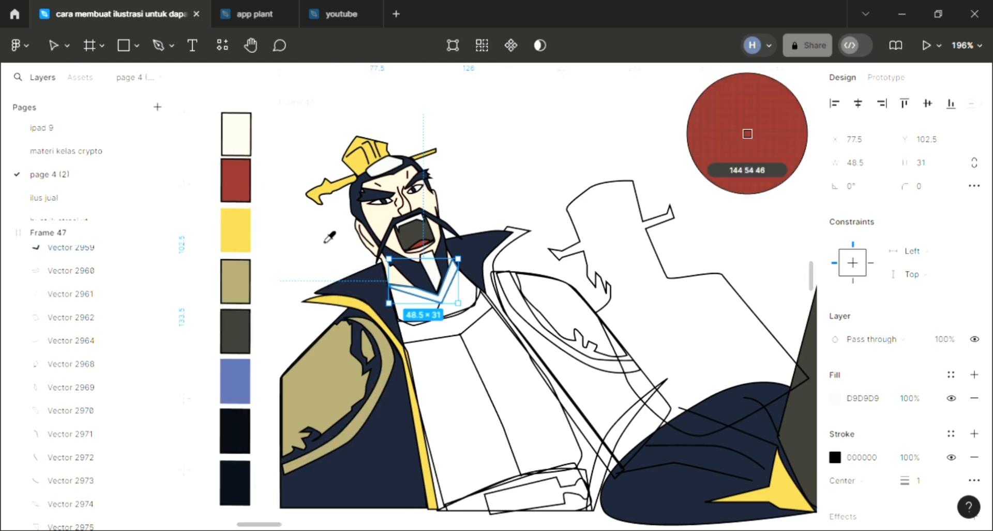
click(236, 180)
Add a fill to the long trim along the right collar and robe edge, sampling yellow from the palette.
click(70, 457)
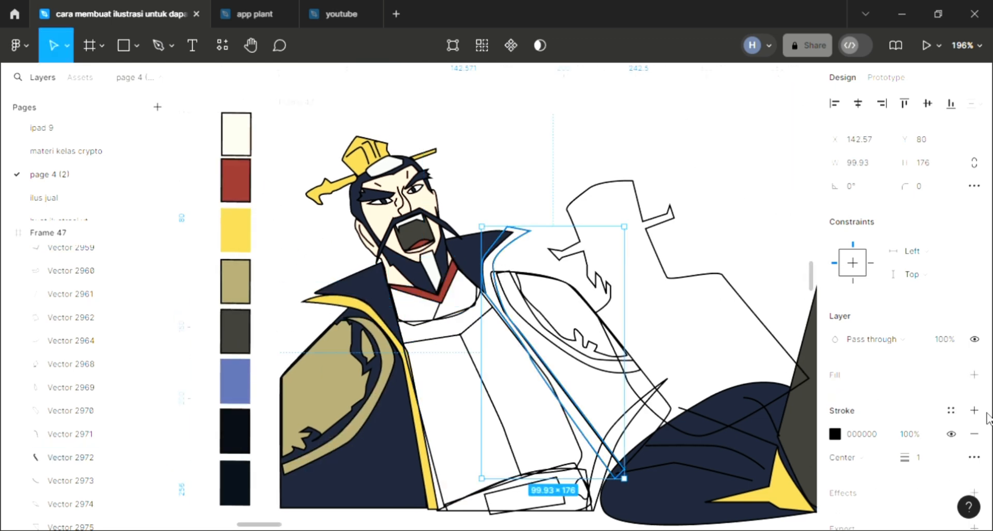
click(975, 375)
key(i)
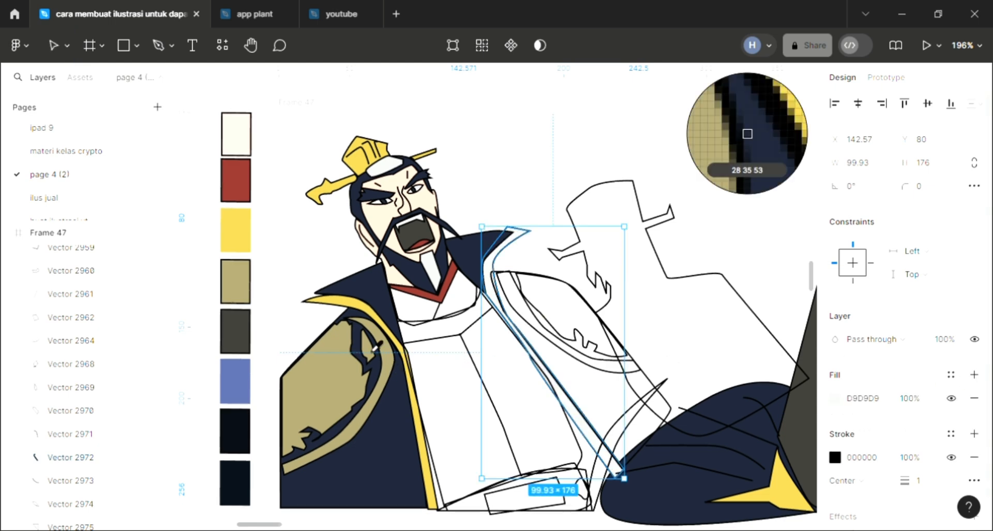
click(235, 229)
click(521, 160)
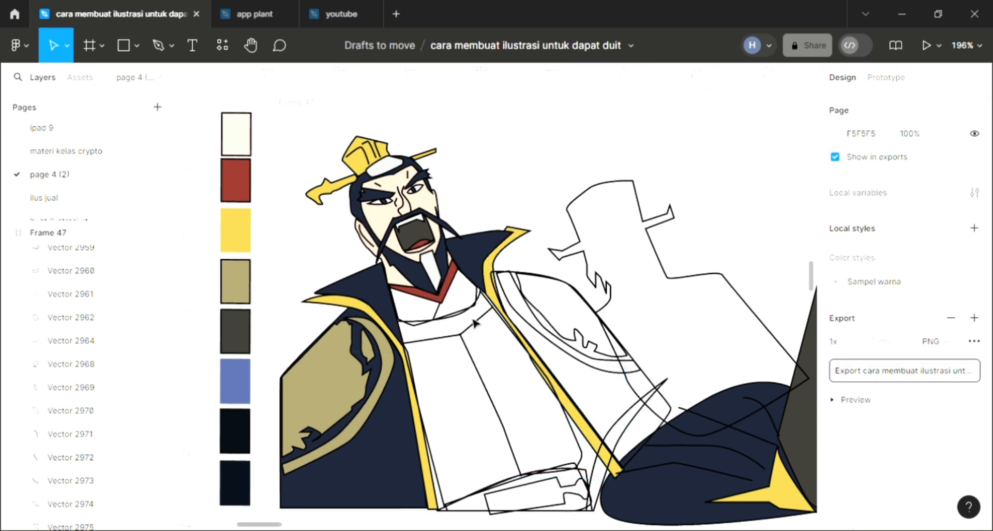
Add a fill to the inner collar below the red neckline strip, send it to the back and sample yellow from the palette.
click(448, 324)
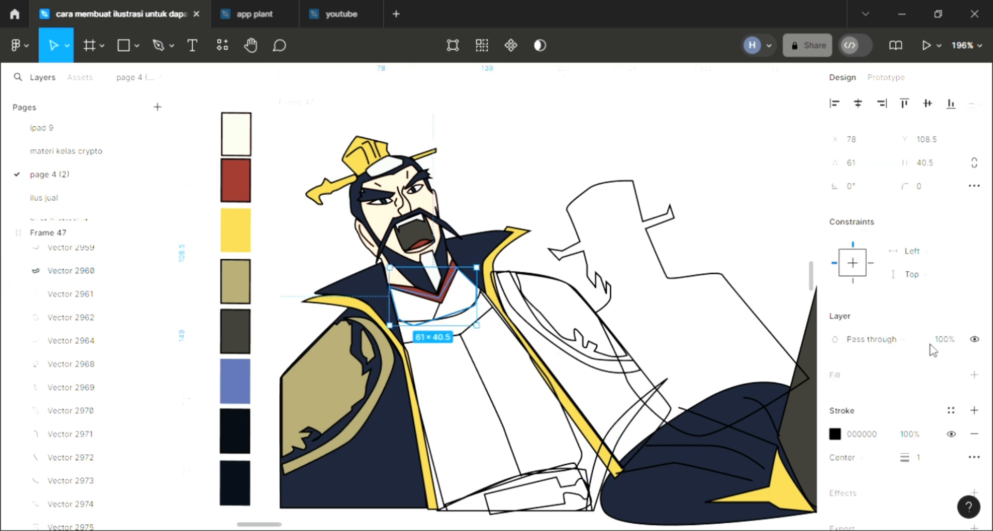
click(975, 376)
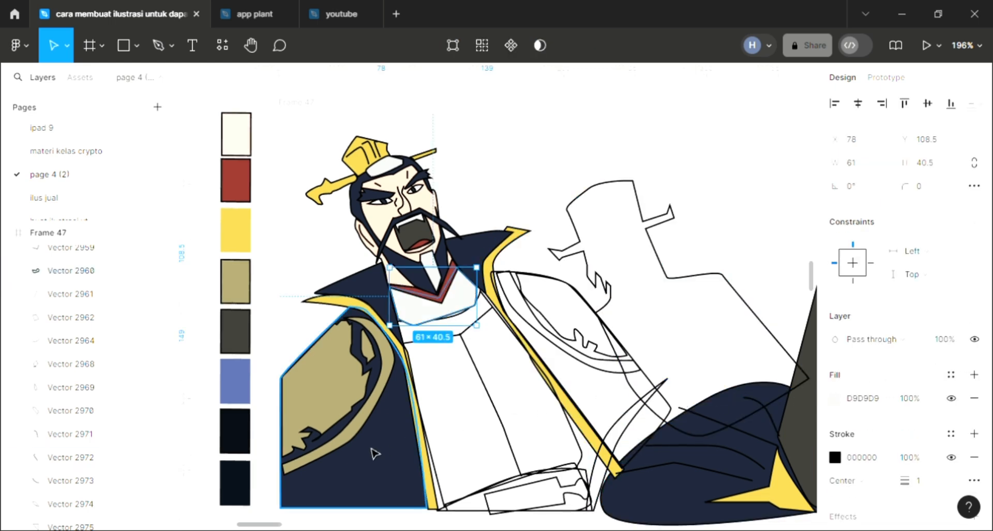
key([)
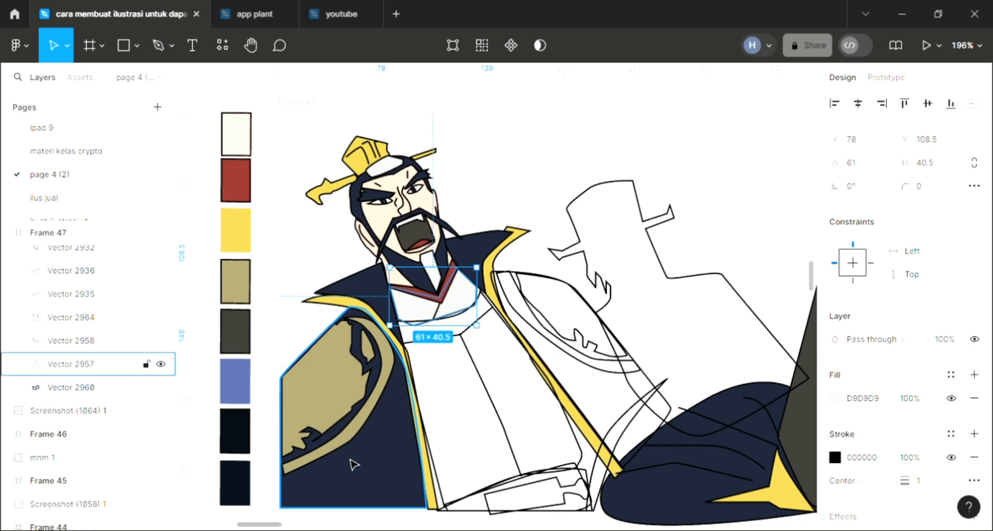
key(i)
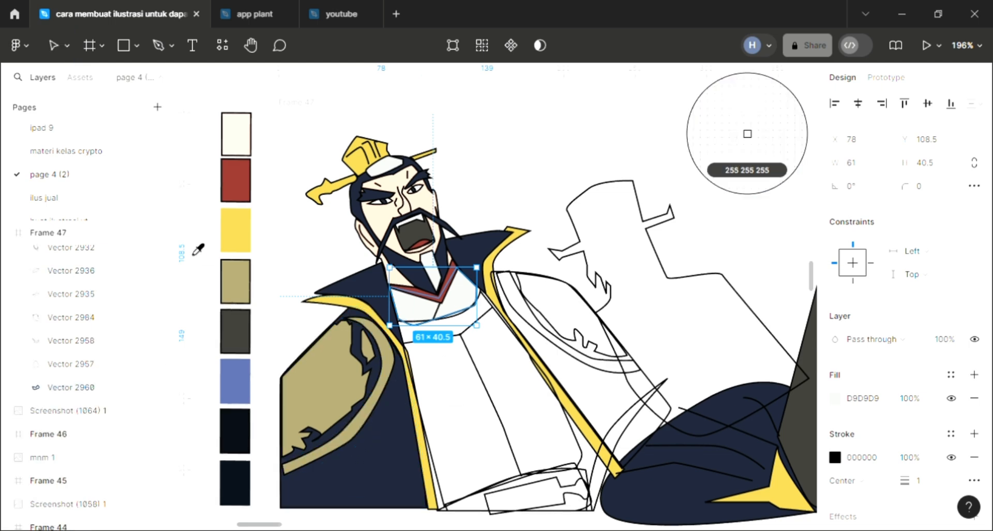
click(234, 248)
click(514, 156)
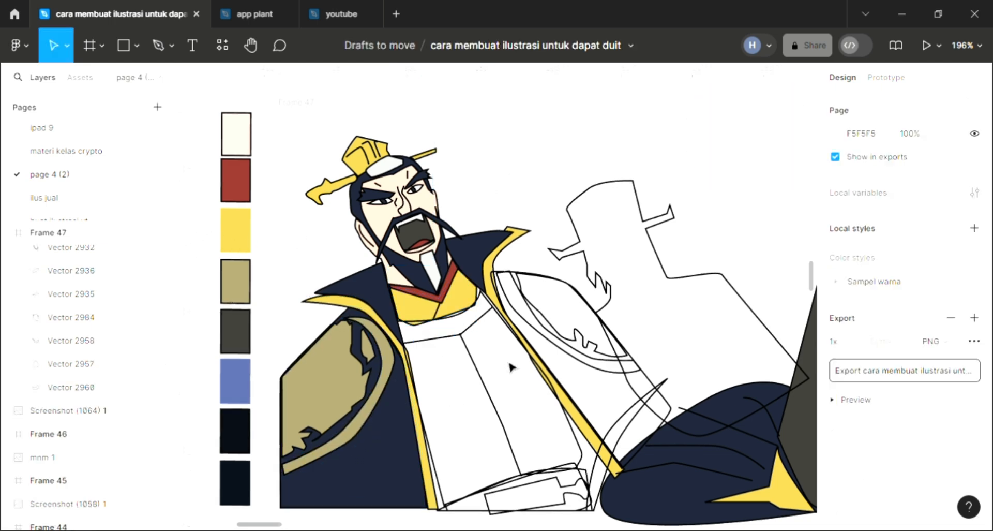
Add a fill to the chest panel of the robe, sampling navy 1C2335 from the left collar flap.
click(585, 454)
click(974, 374)
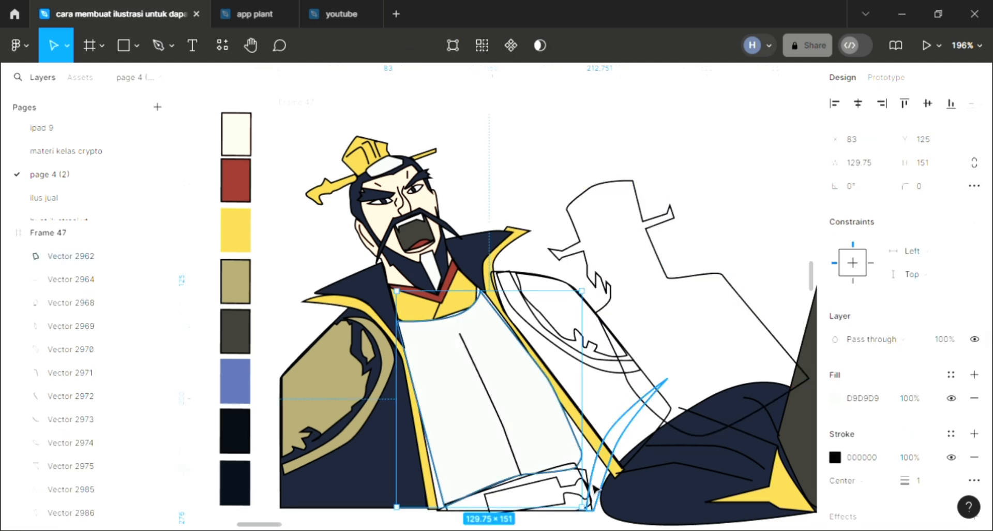
key(i)
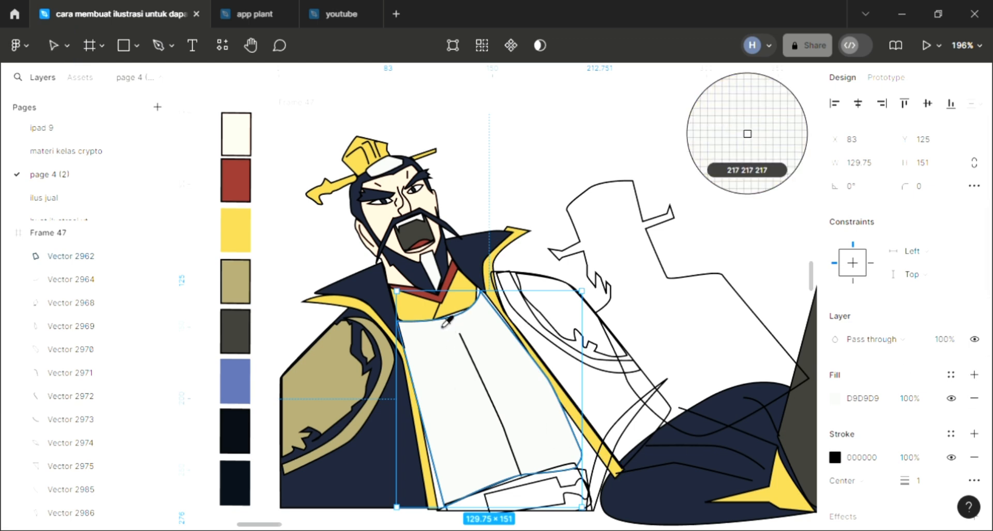
click(391, 320)
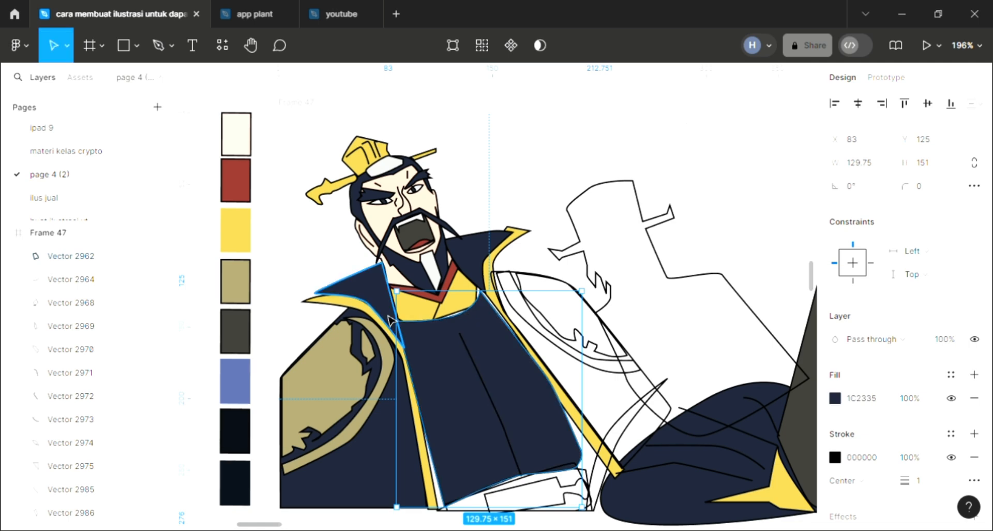
click(543, 244)
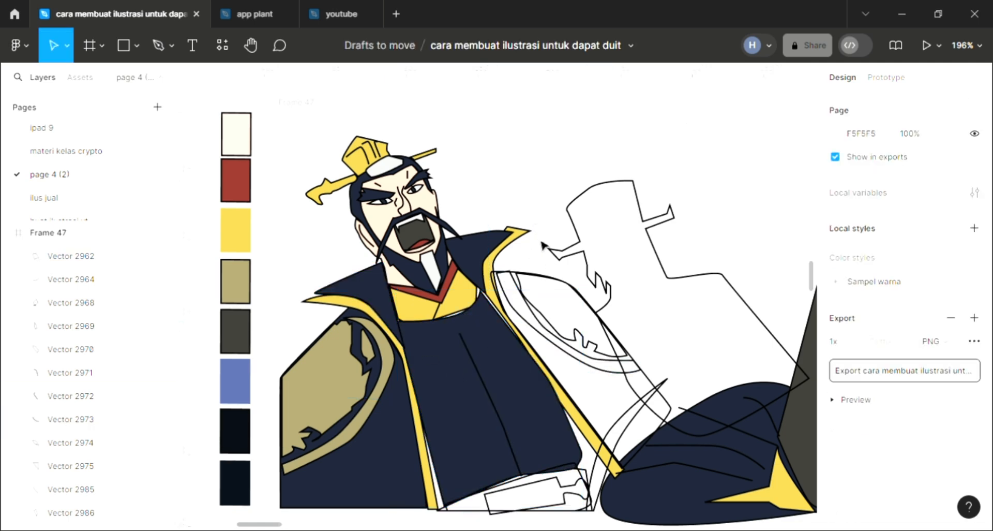
Add a fill to the right sleeve, sampling navy 1C2335 from the chest panel, and send the sleeve to the back.
click(552, 285)
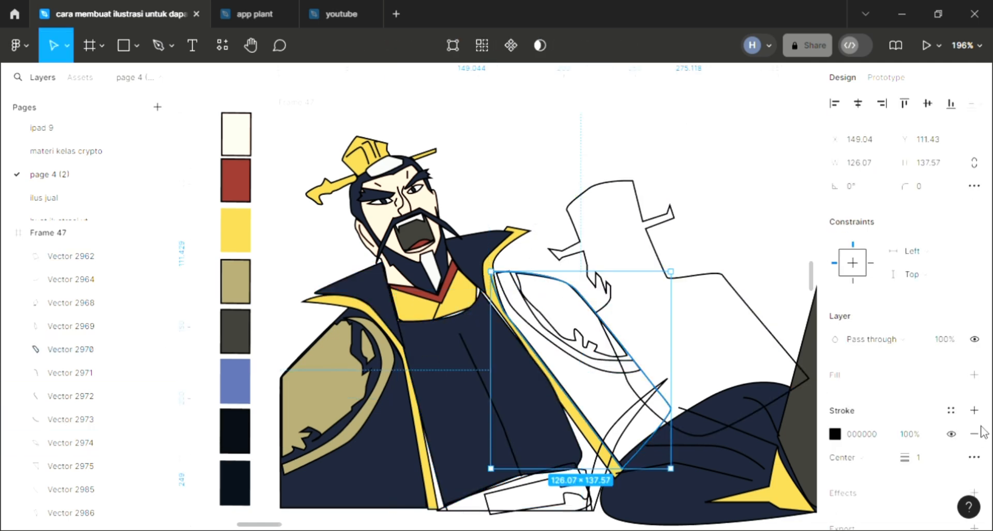
click(975, 375)
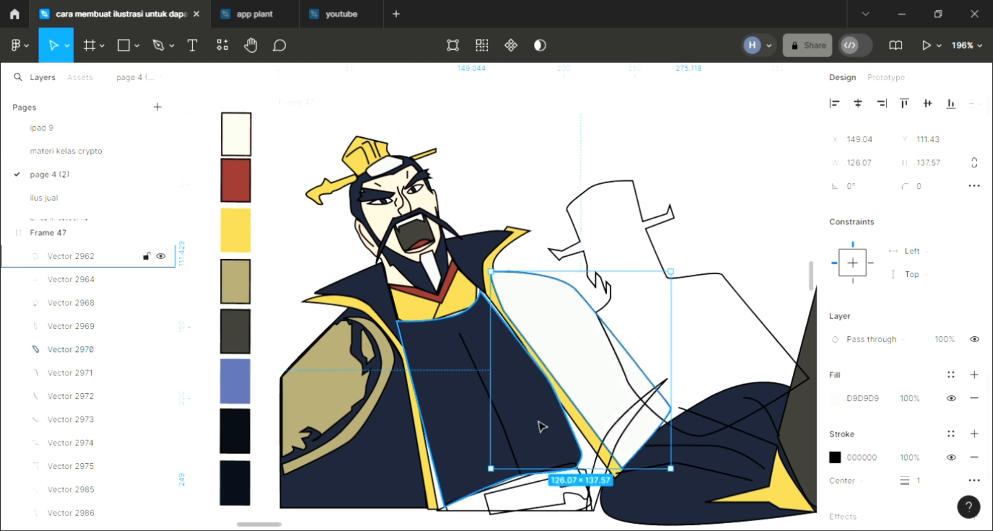
key(i)
click(459, 357)
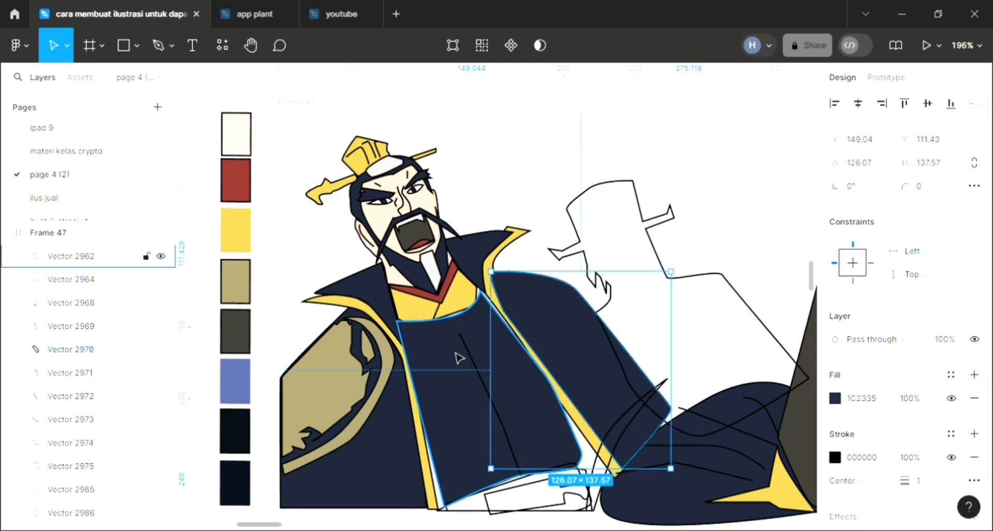
key(ctrl+shift+bracketleft)
Add a fill to the ragged patch on the right sleeve's shoulder, sampling khaki A29868 from the left shoulder patch.
scroll(420, 369, down, 3)
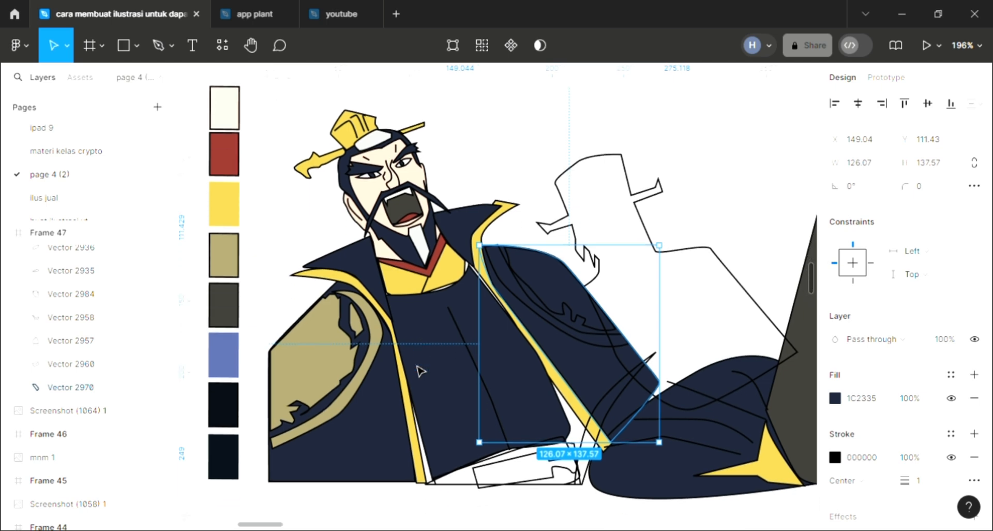
click(530, 330)
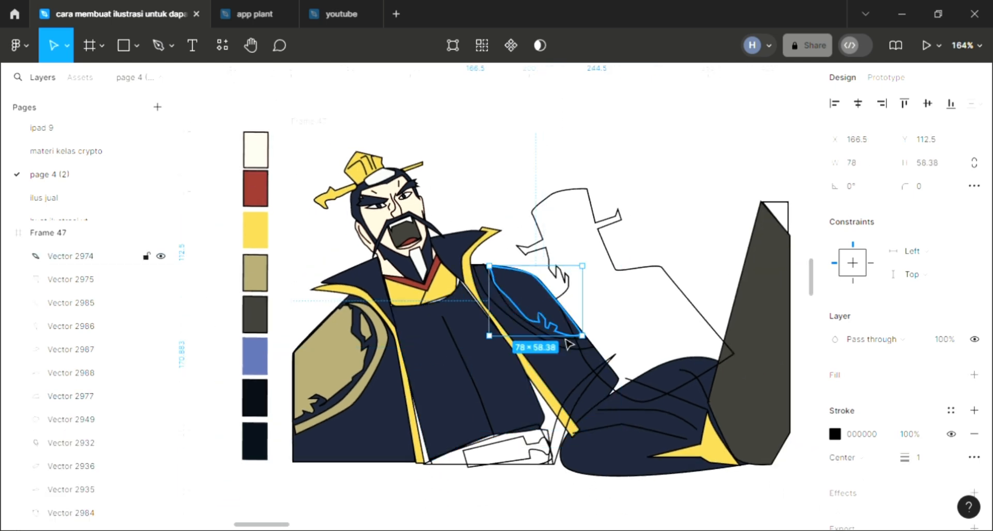
click(974, 375)
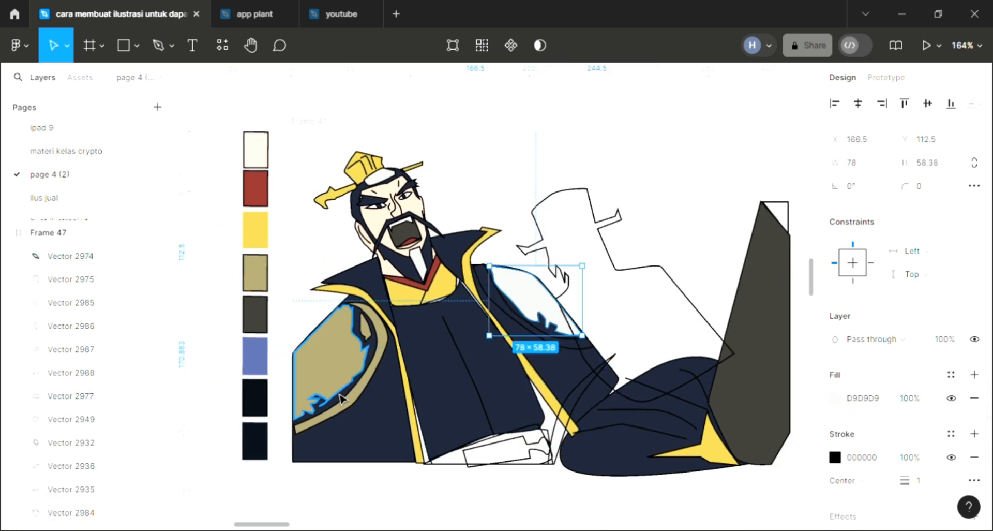
key(i)
click(334, 364)
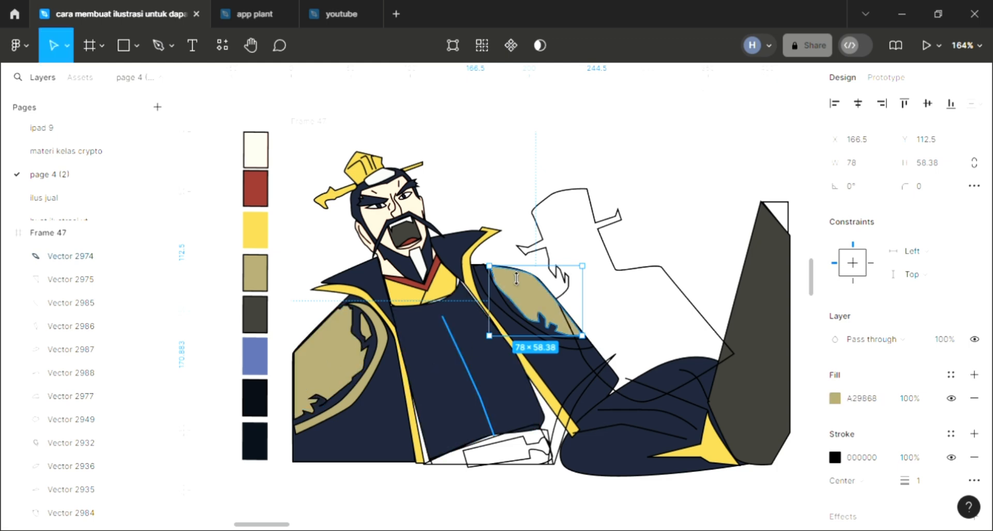
Add a fill to the curved band below the right shoulder patch, sampling yellow from the robe's left trim.
click(532, 328)
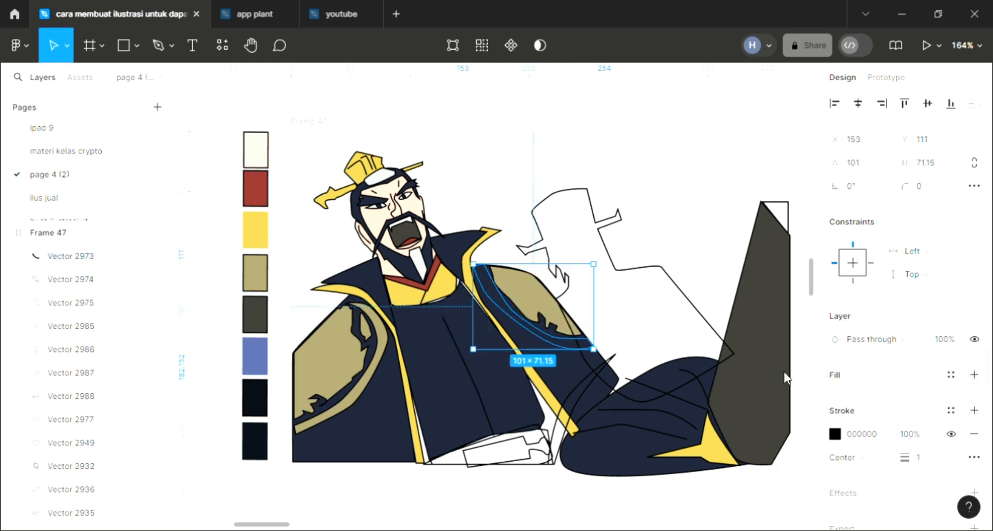
click(974, 375)
key(i)
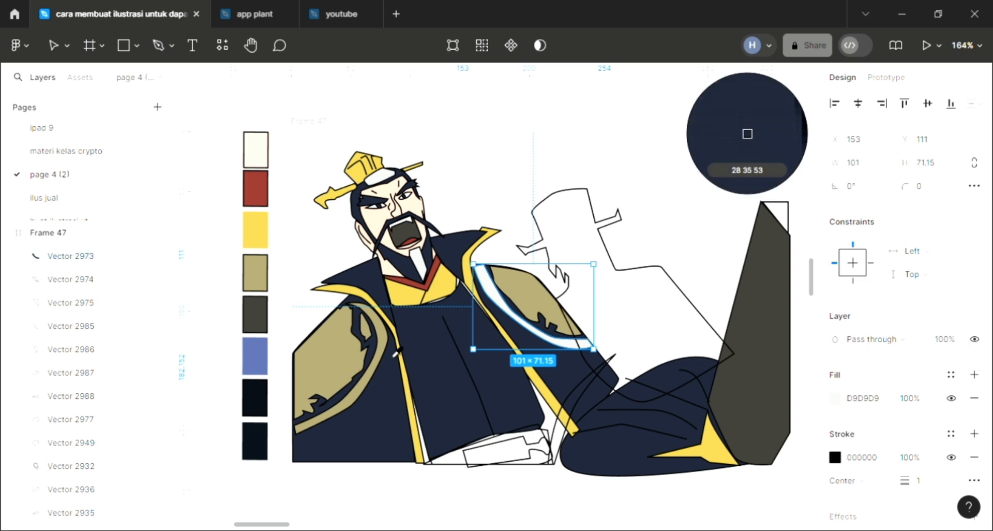
click(399, 357)
key(Escape)
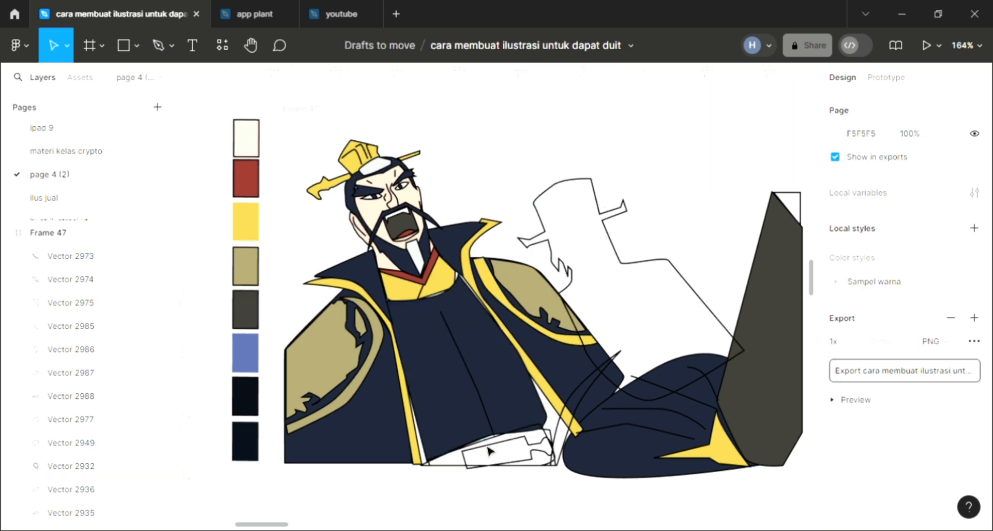
Add a fill to the belt ornament at the waist, sampling khaki A29868 from the left shoulder patch.
scroll(489, 450, up, 2)
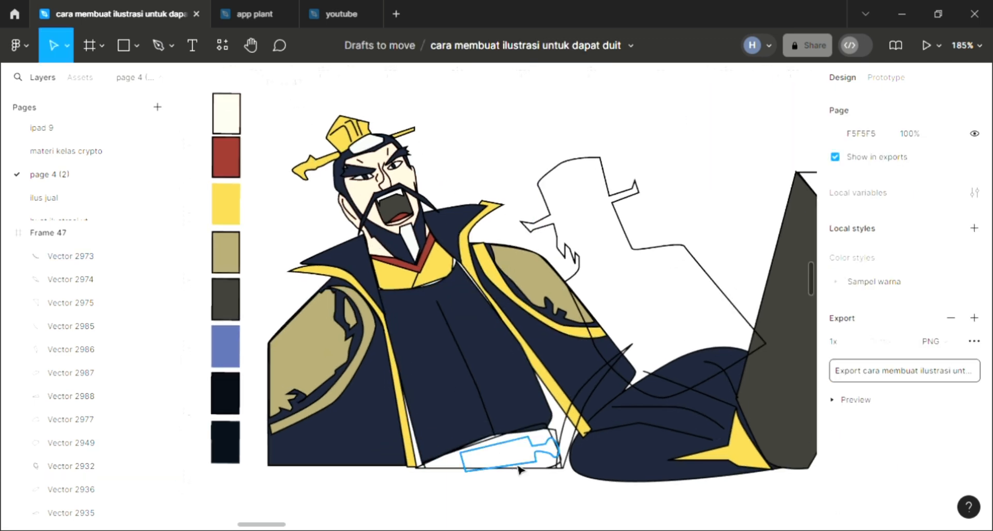
click(560, 442)
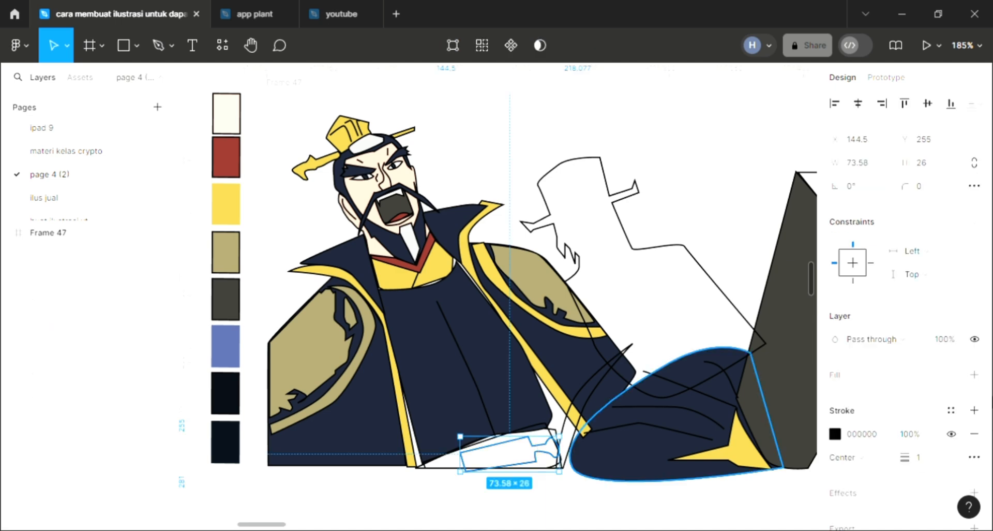
click(975, 375)
key(i)
click(323, 357)
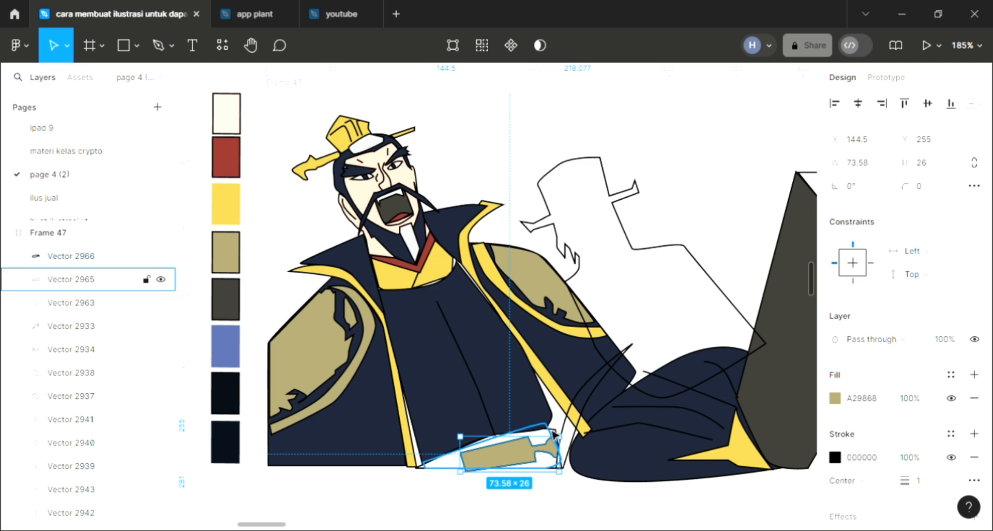
Add a fill to the belt shape behind the khaki ornament, sampling red from the palette.
click(71, 279)
click(975, 376)
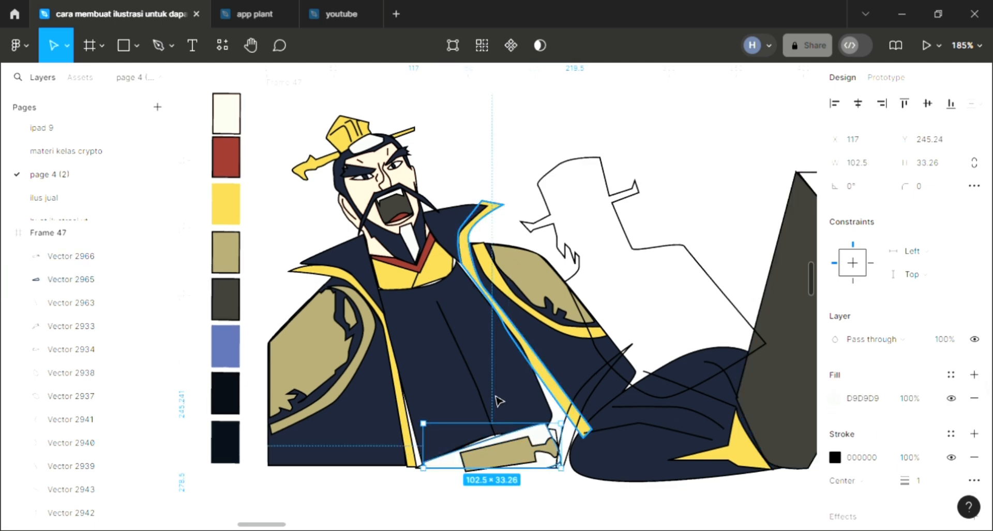
key(i)
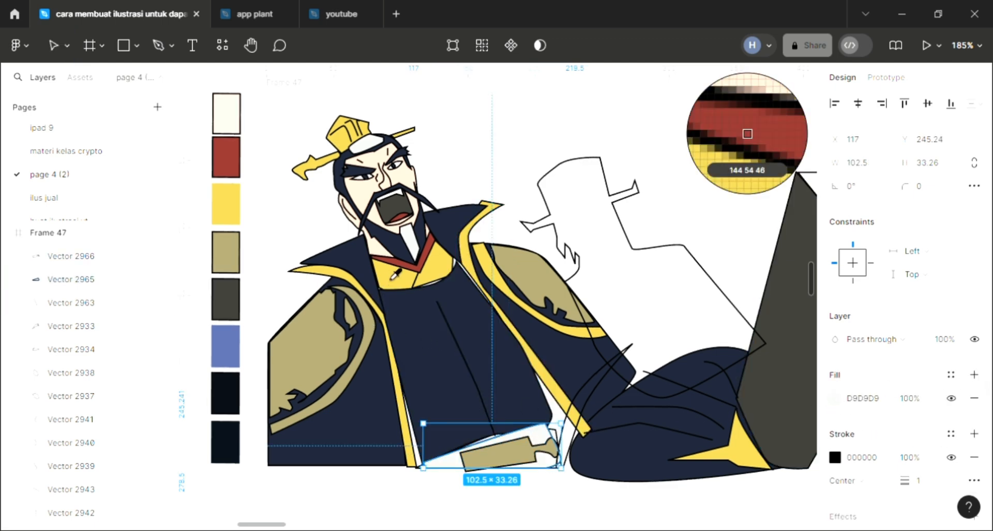
click(226, 156)
click(570, 482)
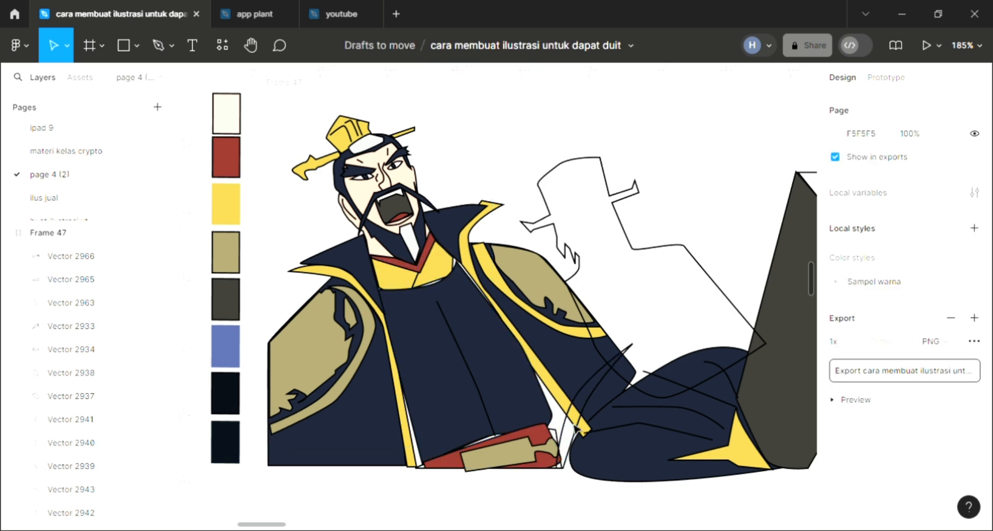
Draw a closed four-cornered Pen shape about 197.5 × 169 over the torso, from the left collar across to the right shoulder and down past the belt.
scroll(595, 445, down, 1)
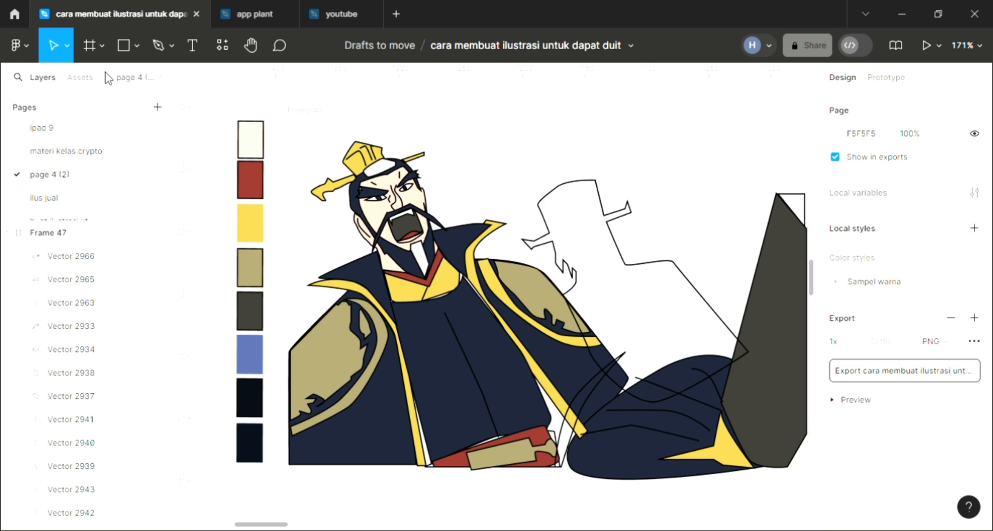
click(157, 49)
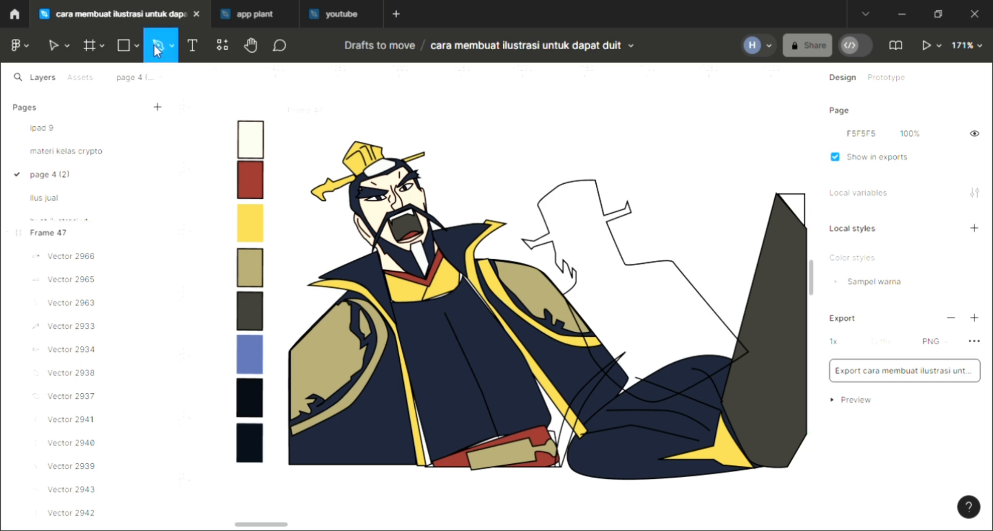
click(366, 288)
click(477, 265)
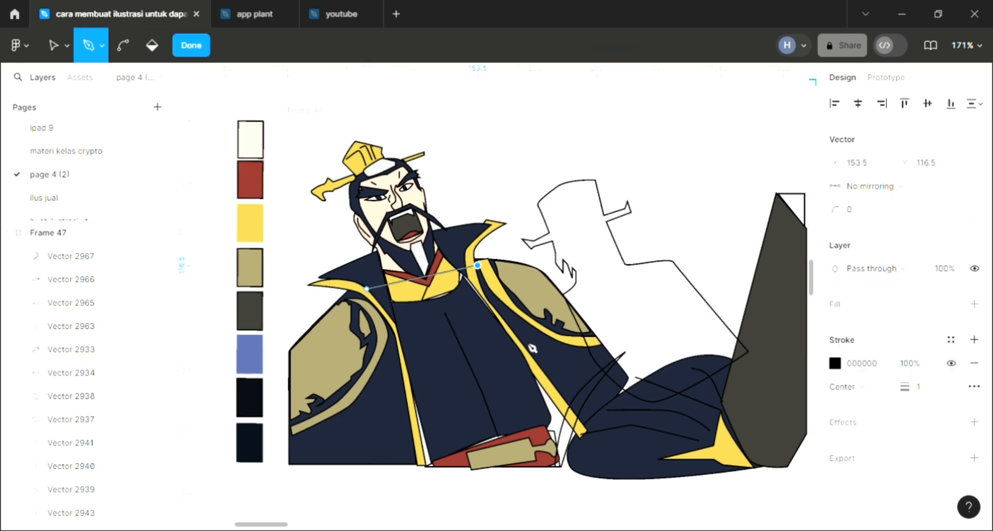
click(612, 475)
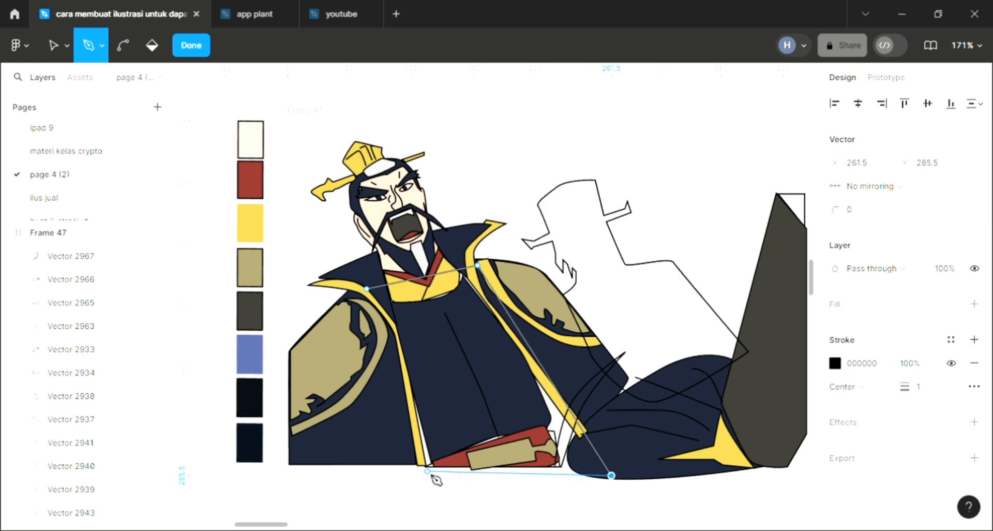
drag(425, 469, 396, 357)
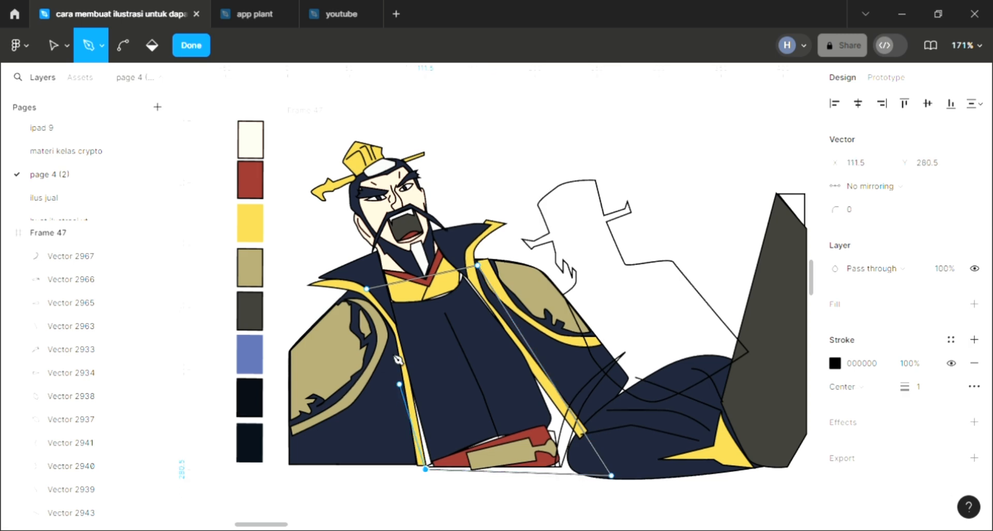
click(366, 288)
key(Escape)
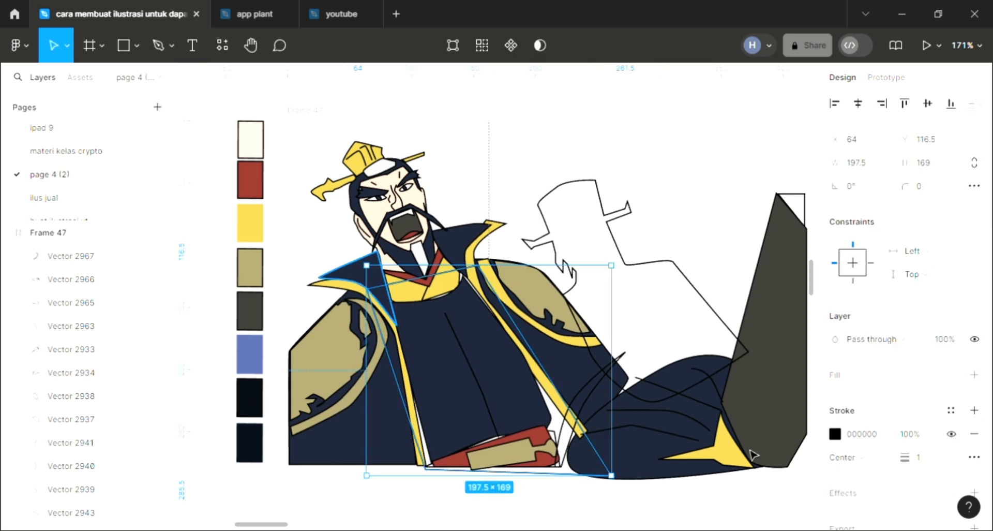
Add a fill to the new torso shape, send it to the back and sample red from the palette.
click(975, 373)
key([)
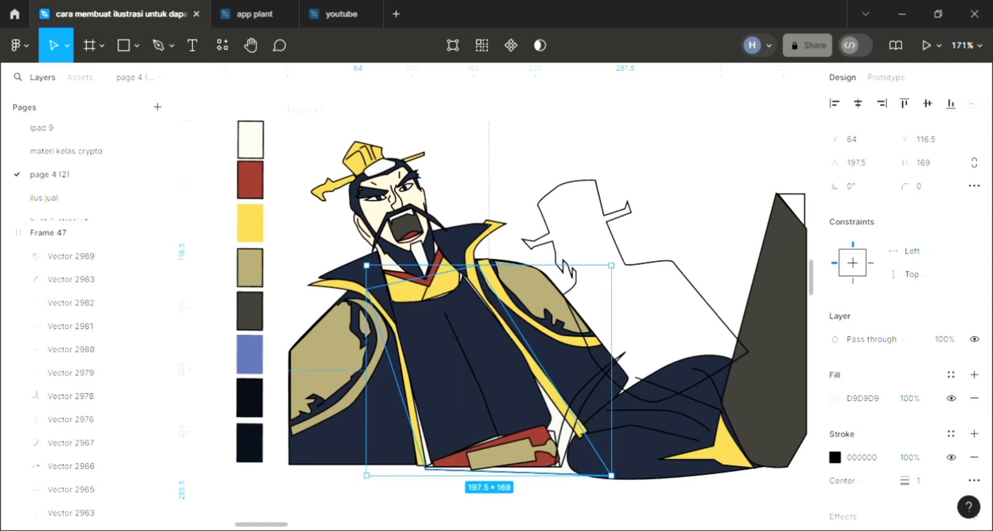
key(i)
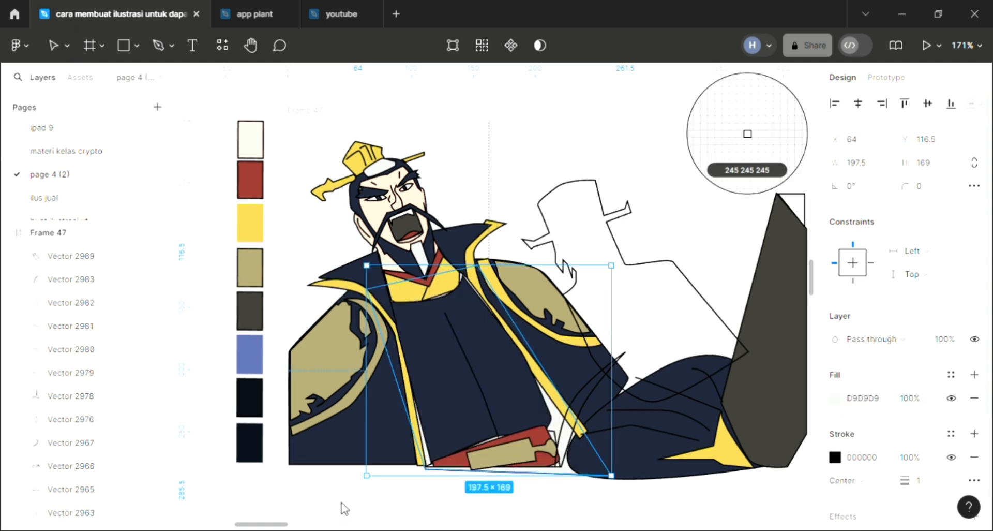
click(246, 192)
key(i)
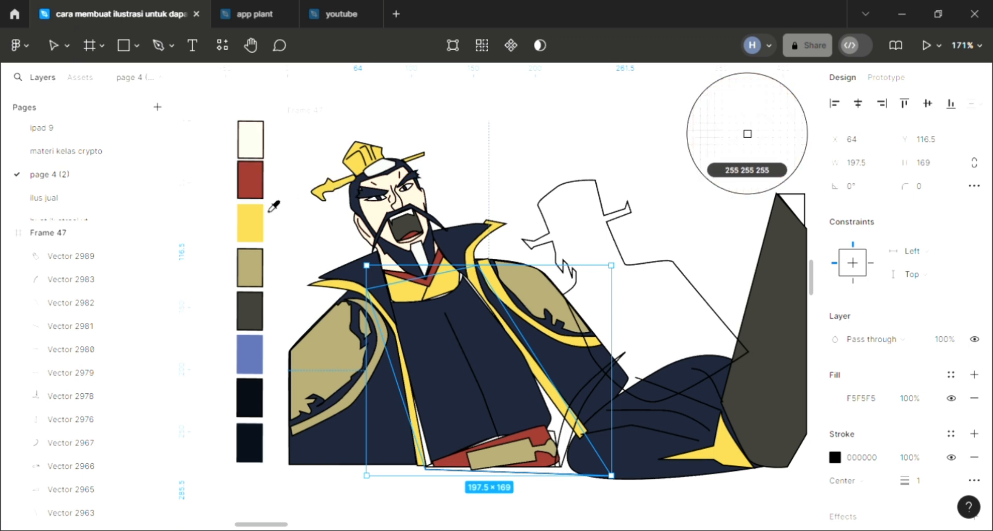
click(257, 194)
click(493, 173)
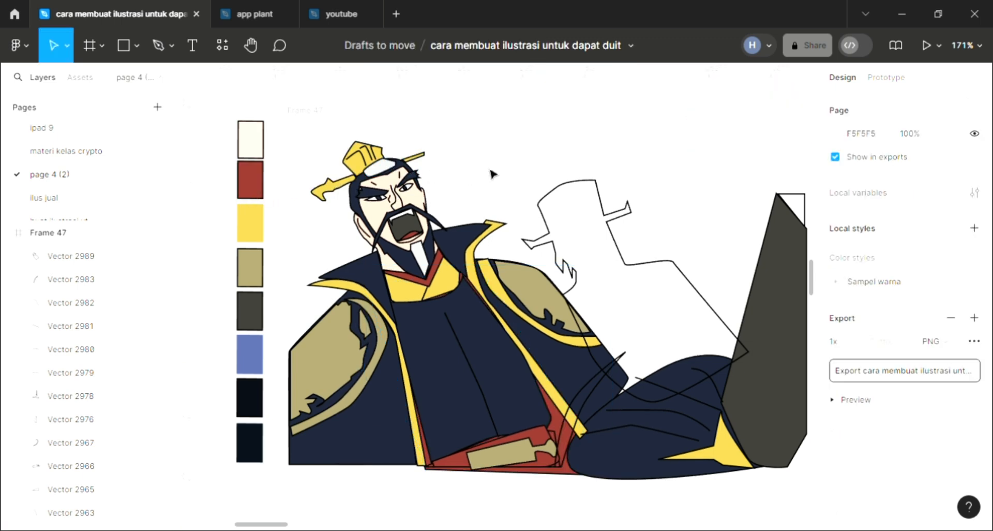
Add a fill to the narrow curved cloth strip rising from the belt's right end, sampling navy 1C2335 from the leg.
click(572, 457)
click(975, 375)
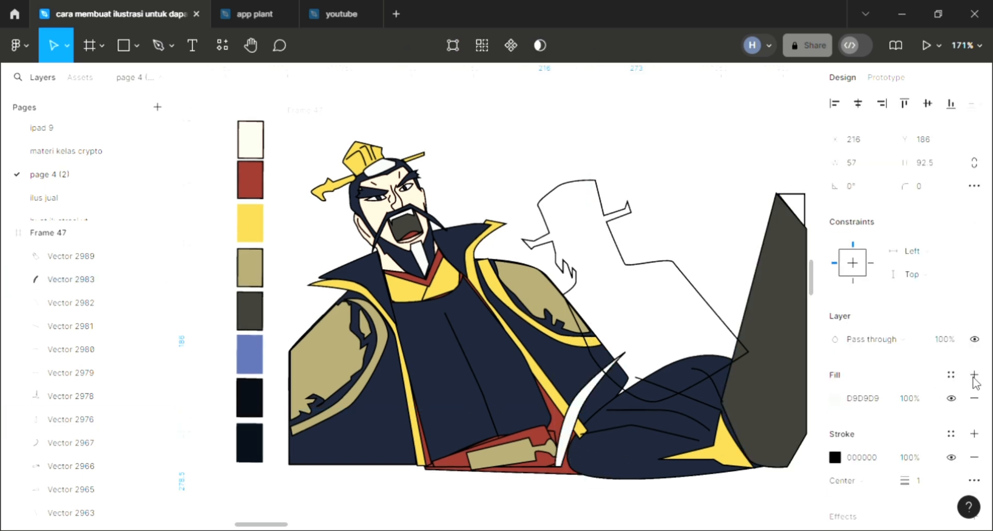
key(i)
click(619, 440)
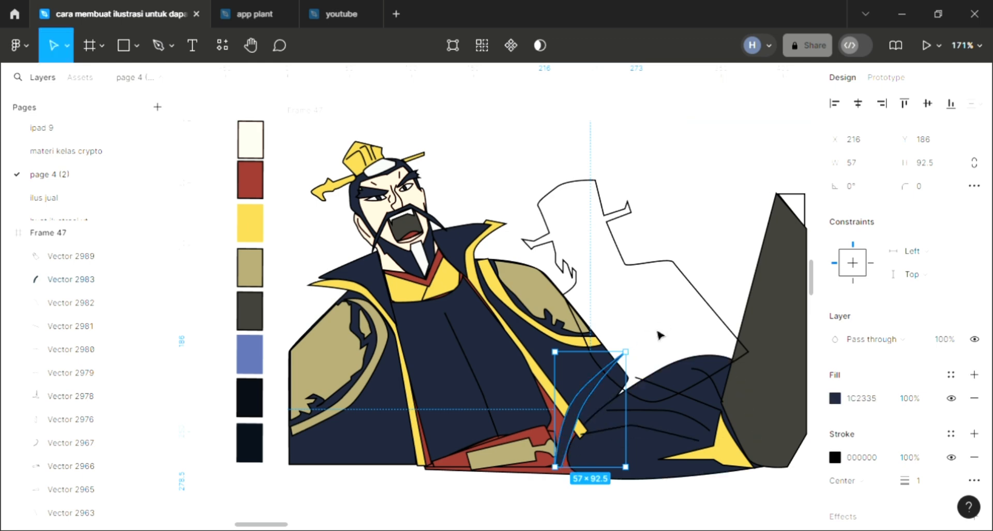
click(650, 351)
Add a fill to the small triangle at the upper tip of the dark grey foot shape, sampling navy from the chest panel.
scroll(651, 376, up, 2)
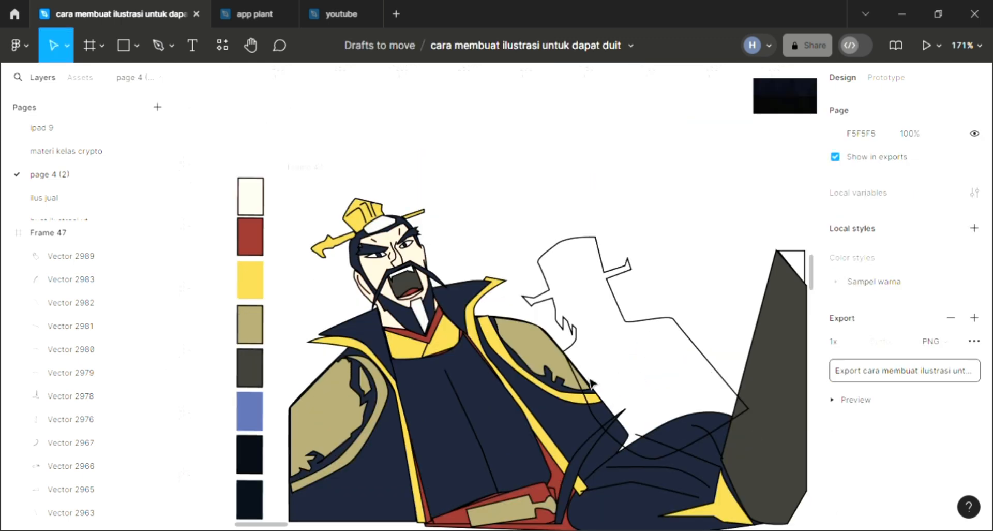
scroll(548, 365, right, 2)
scroll(543, 361, down, 2)
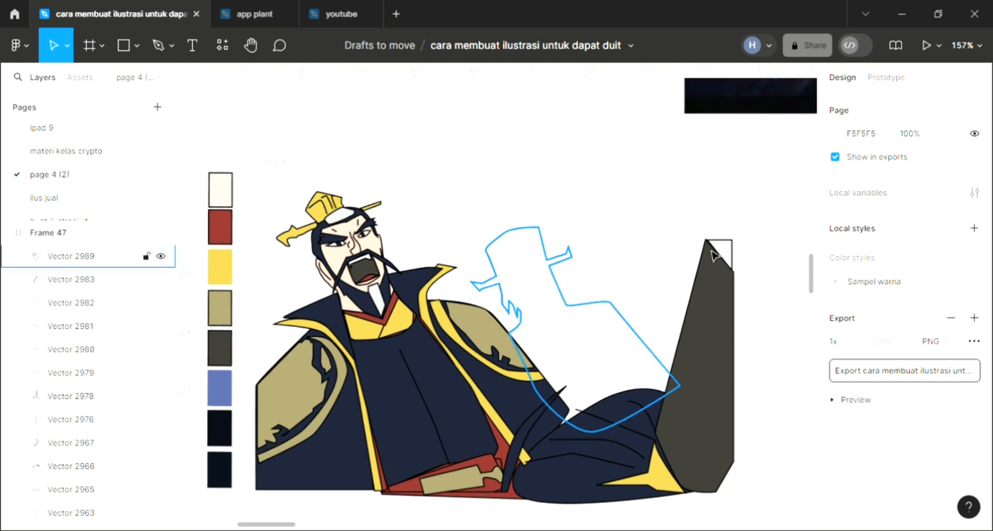
click(733, 248)
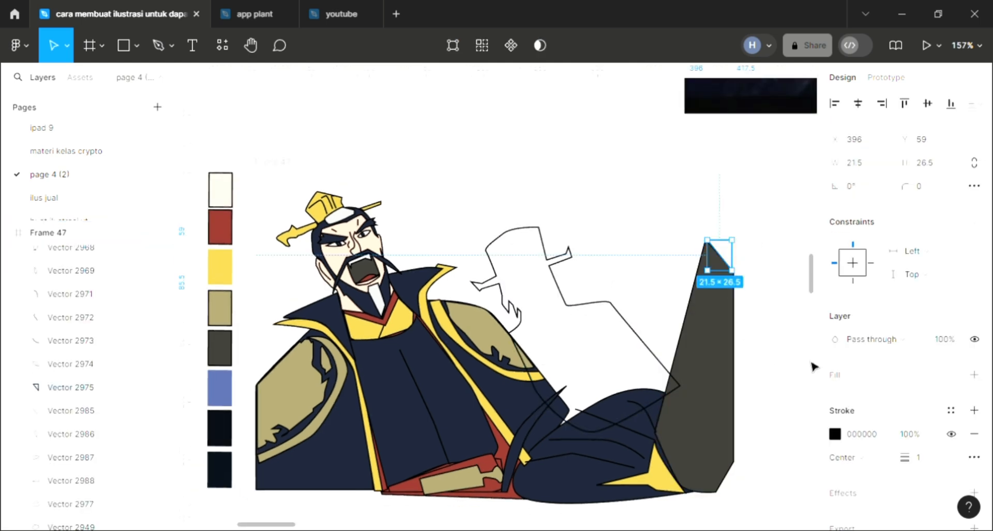
key(i)
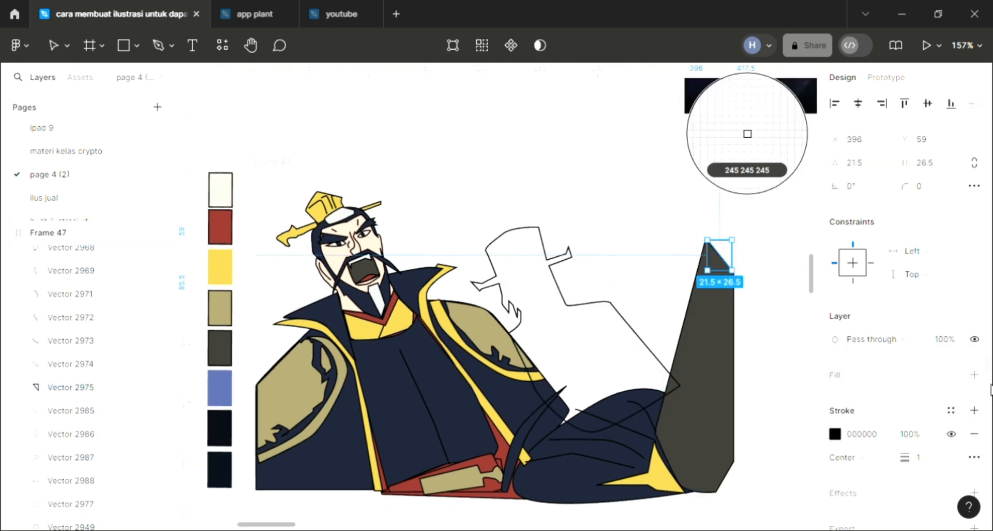
click(730, 388)
click(705, 362)
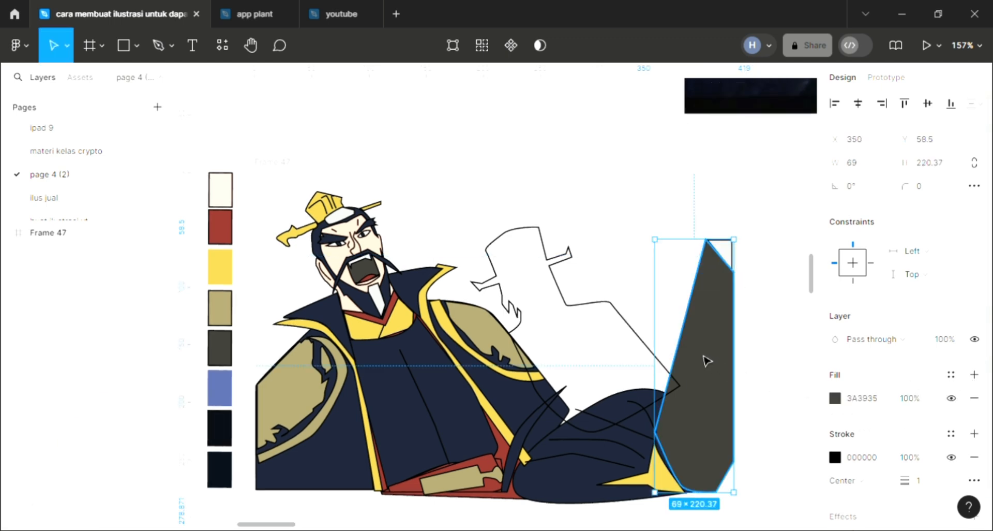
click(743, 265)
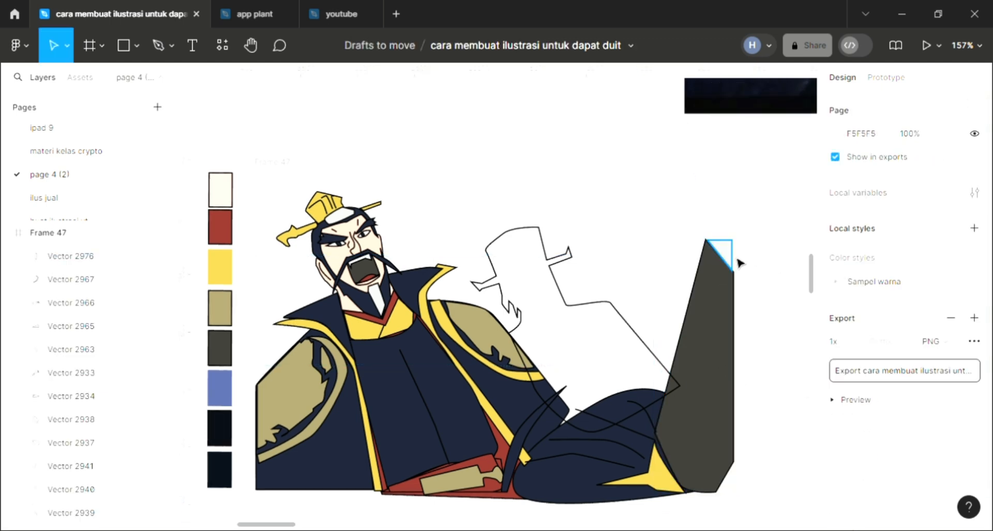
click(730, 259)
key(i)
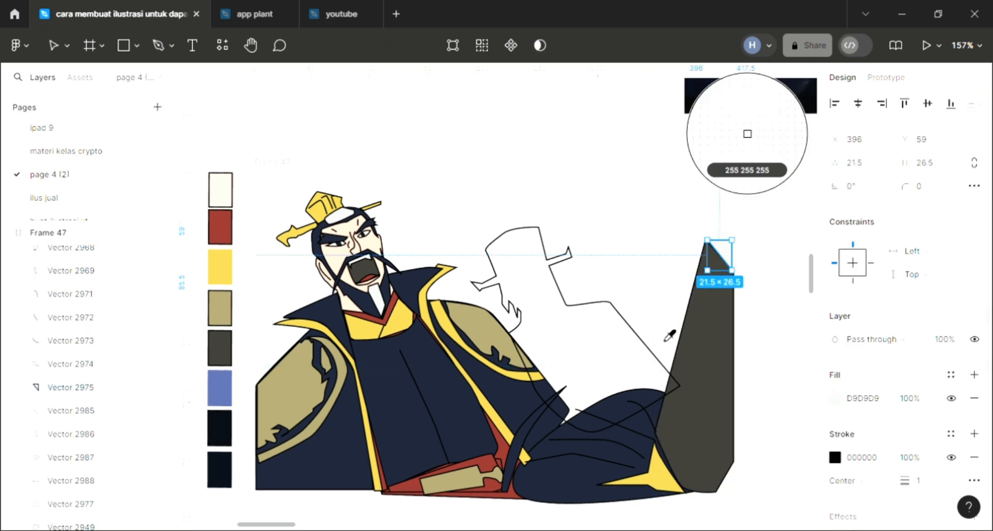
click(450, 420)
Set the background fill of Frame 47 to coral red E26767.
click(274, 162)
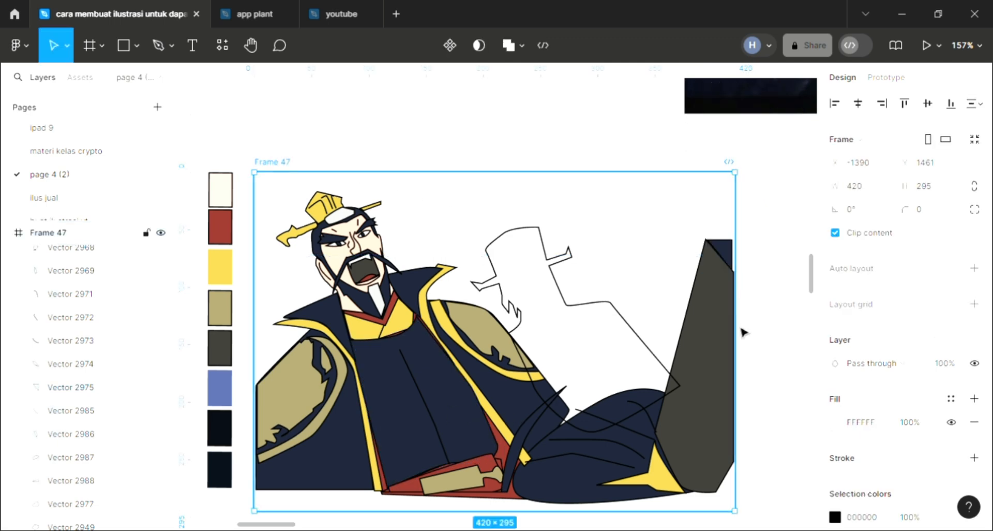
click(836, 423)
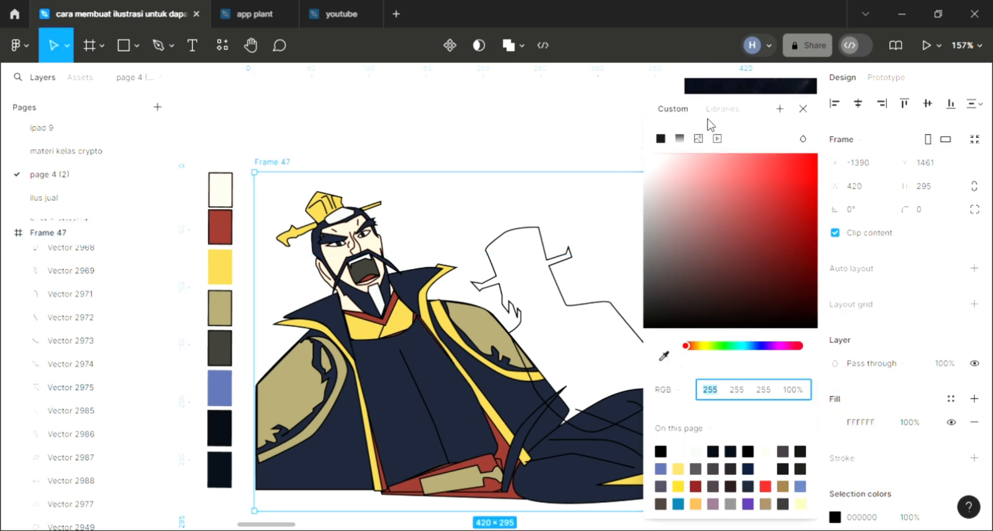
click(734, 173)
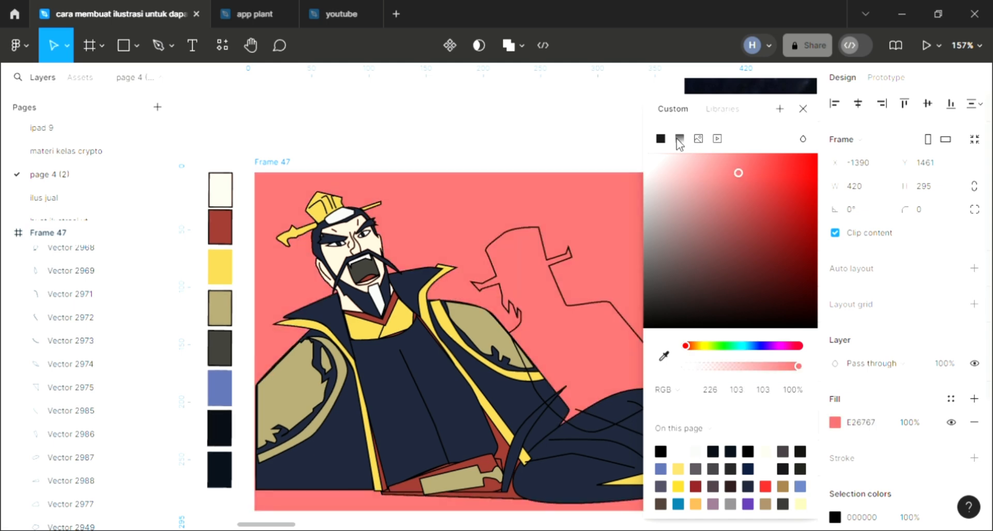
Change Frame 47's background fill to a linear gradient and set its 0% stop to light green 87E267.
click(679, 138)
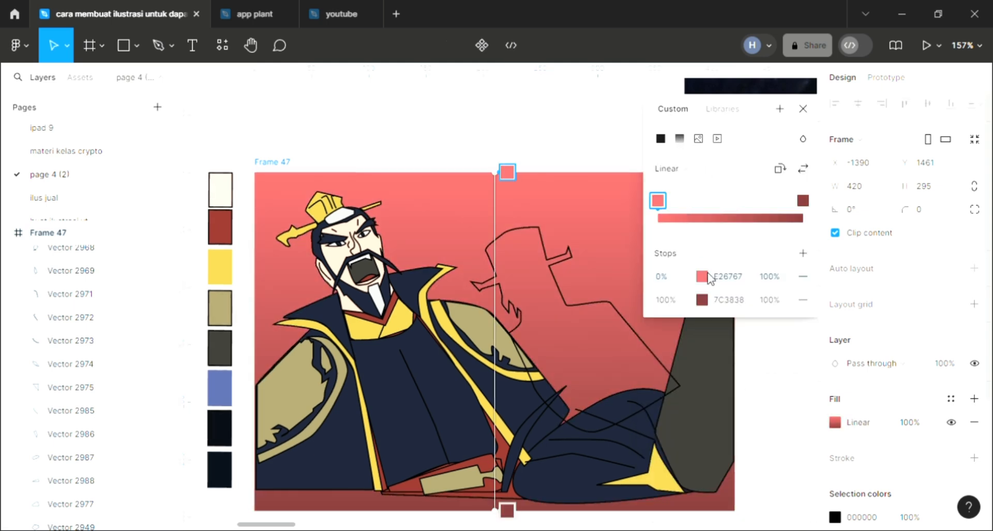
click(702, 277)
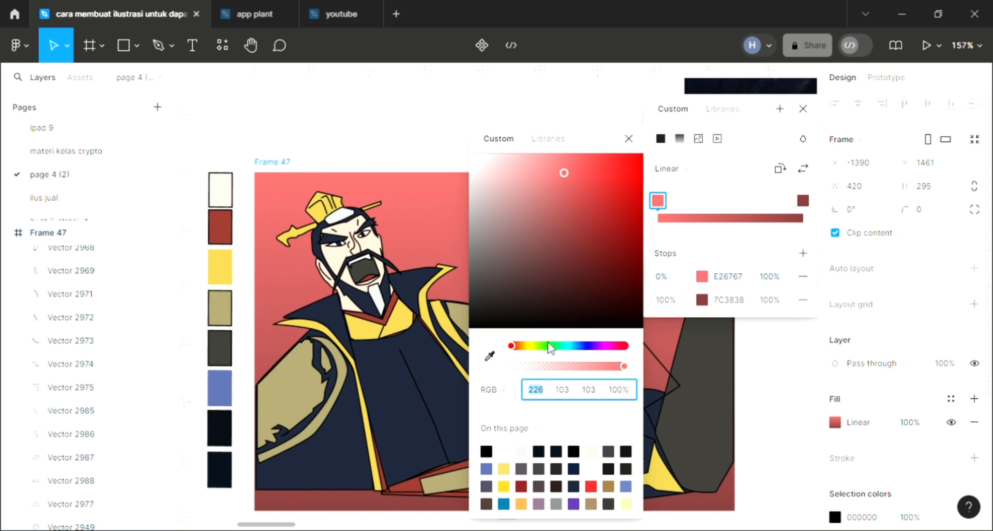
drag(541, 352, 548, 350)
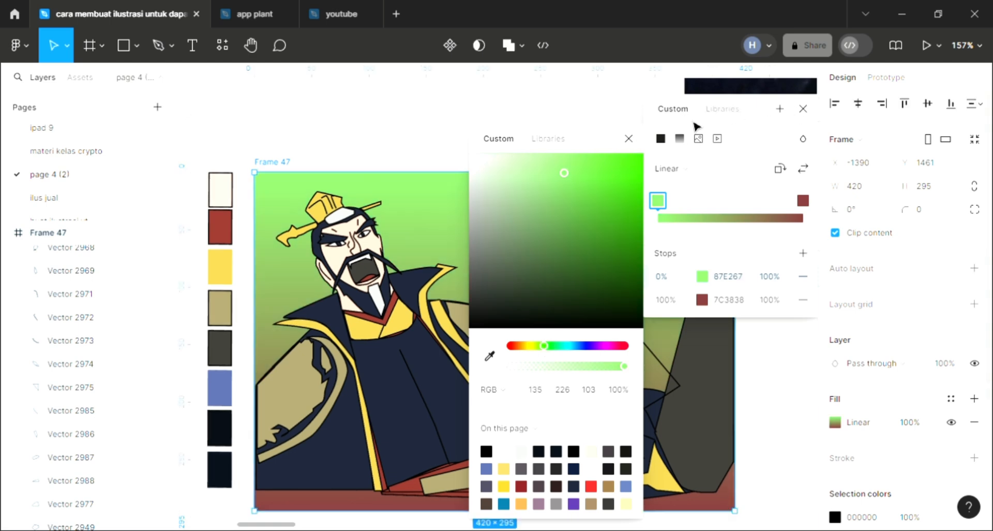
click(803, 110)
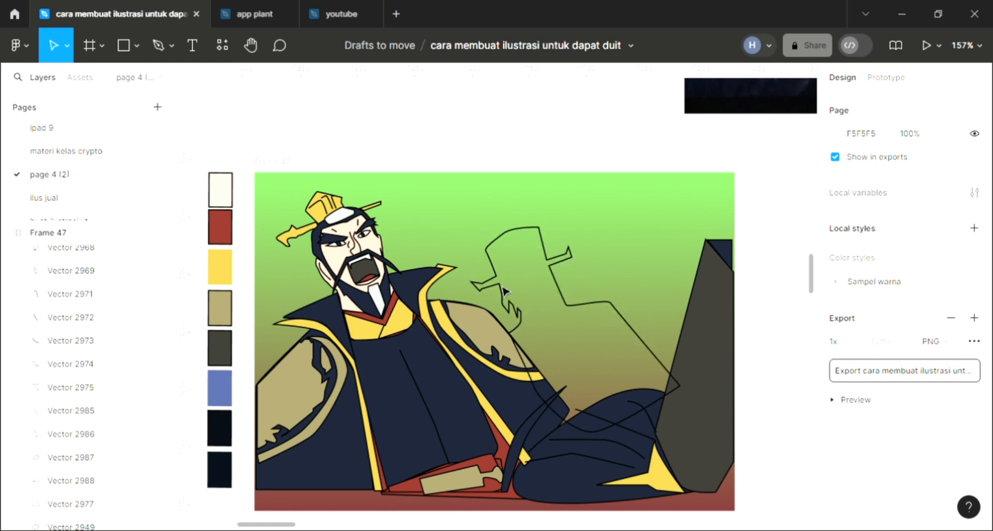
Add a fill to the large hat-and-body silhouette behind the warrior, send it to the back and sample dark grey 3A3935 from the foot shape.
click(499, 265)
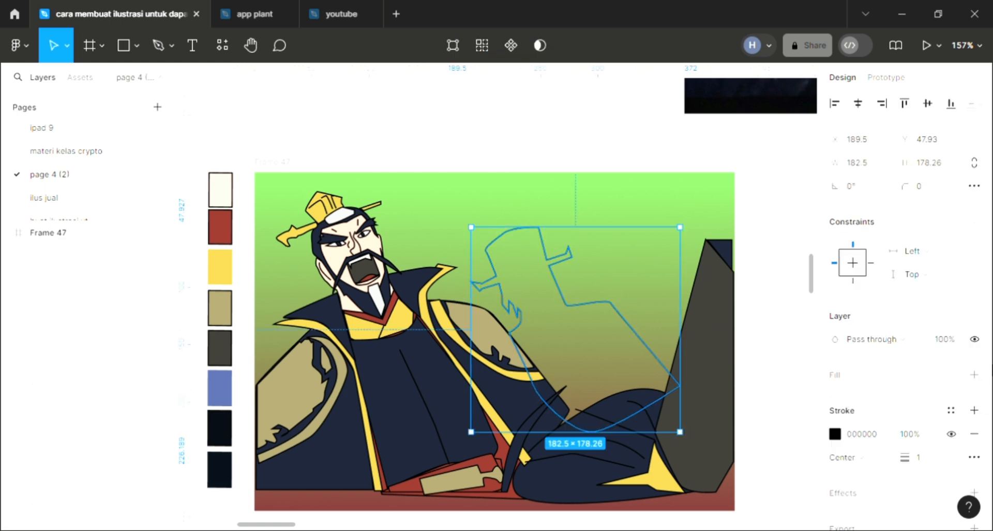
click(974, 375)
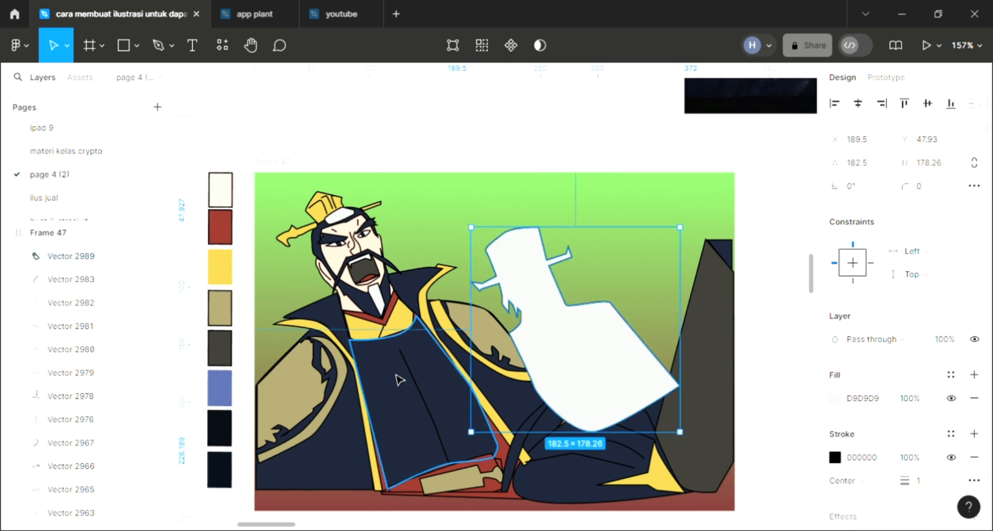
key(bracketleft)
key(i)
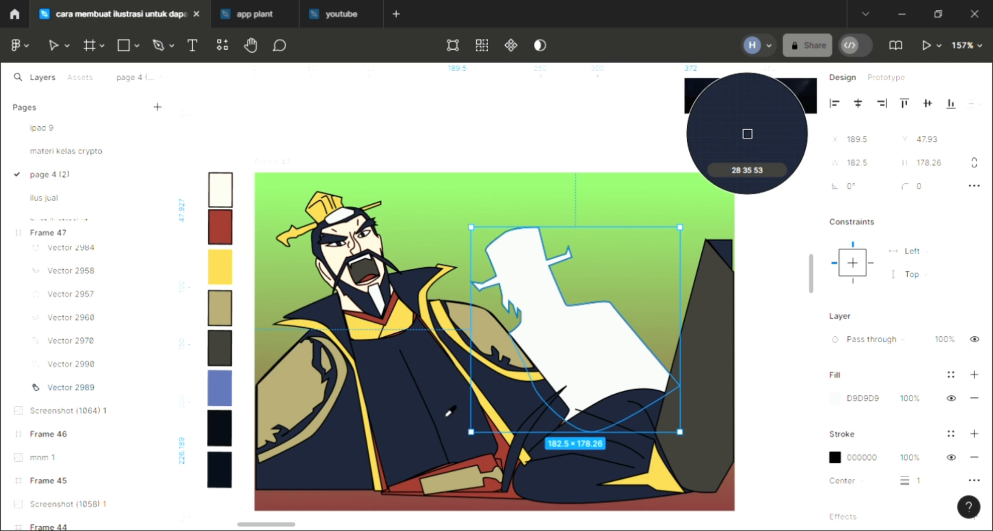
click(687, 406)
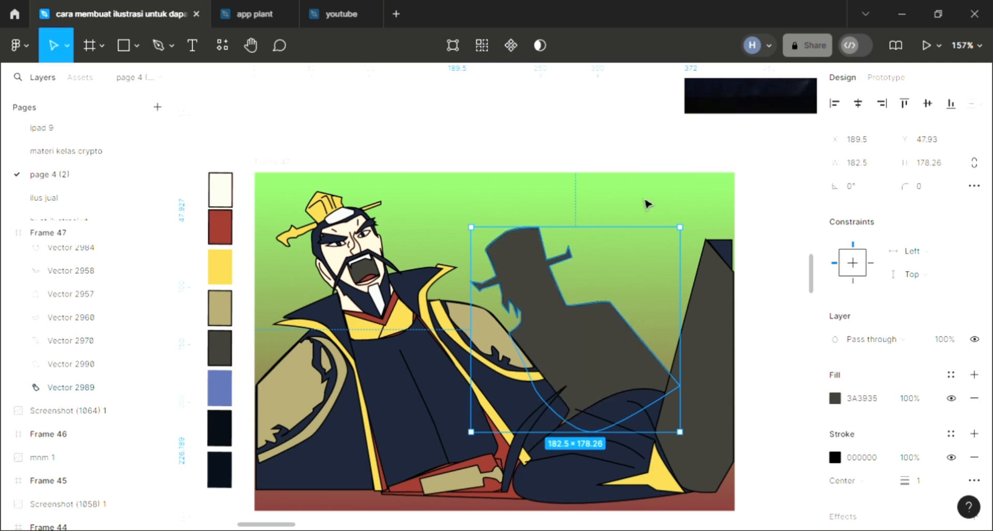
click(646, 203)
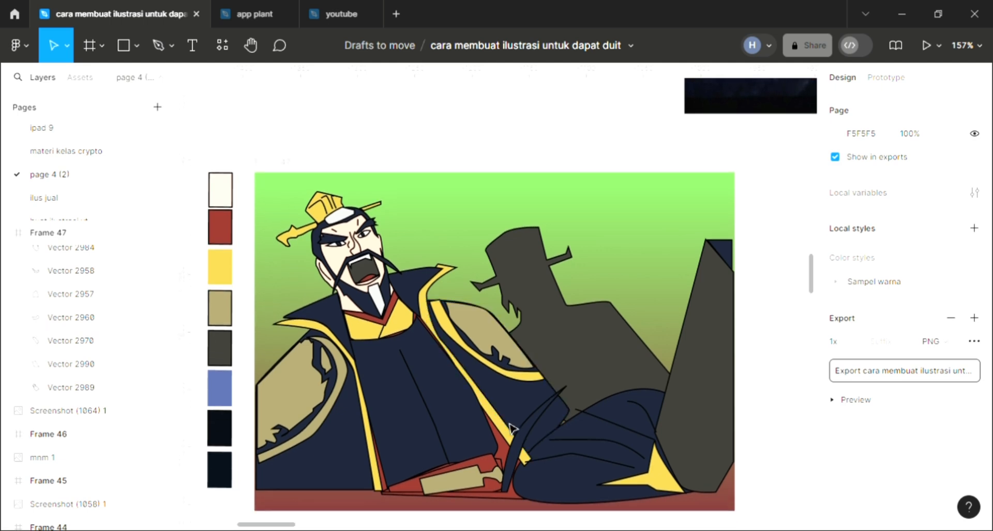
Move the dark red stop of Frame 47's background gradient inward and reduce the frame's height to 280.
scroll(512, 428, down, 1)
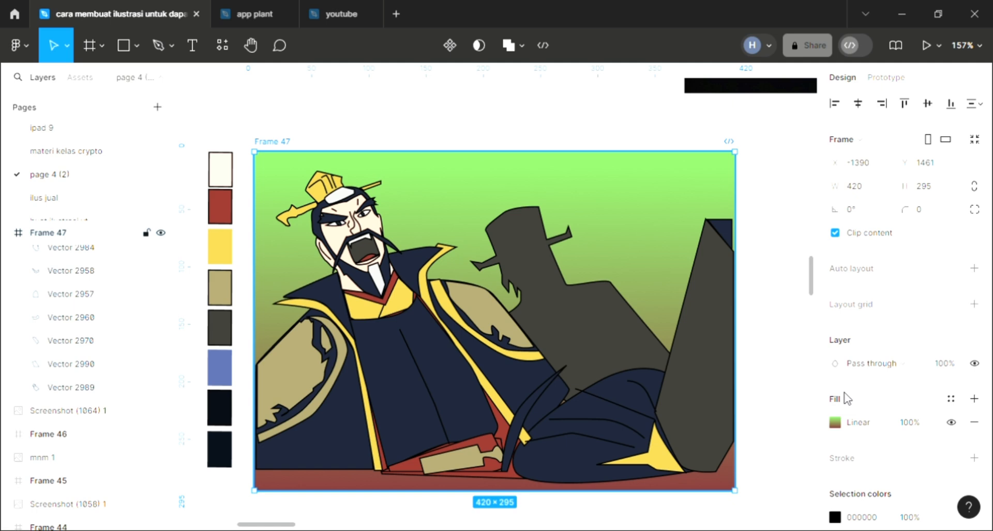
click(835, 422)
drag(807, 409, 761, 404)
click(802, 311)
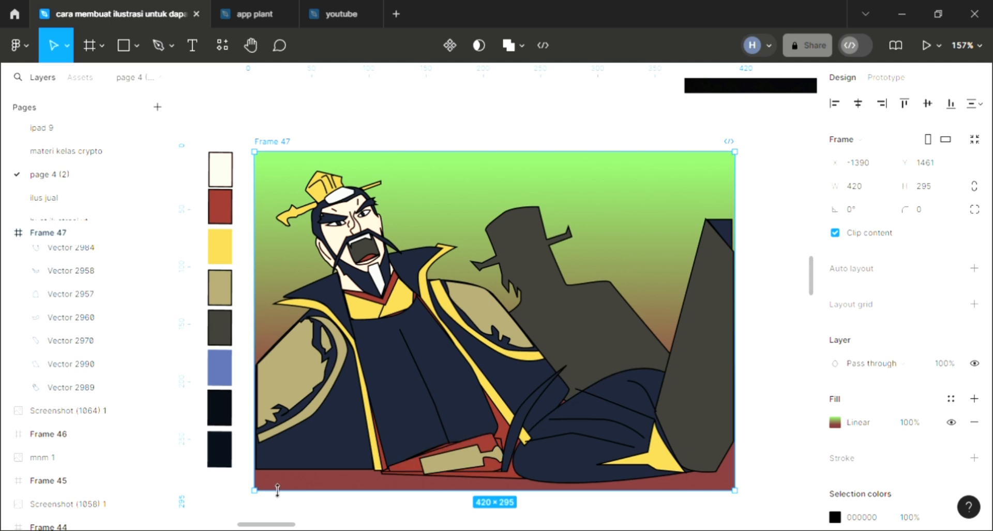
drag(277, 490, 274, 484)
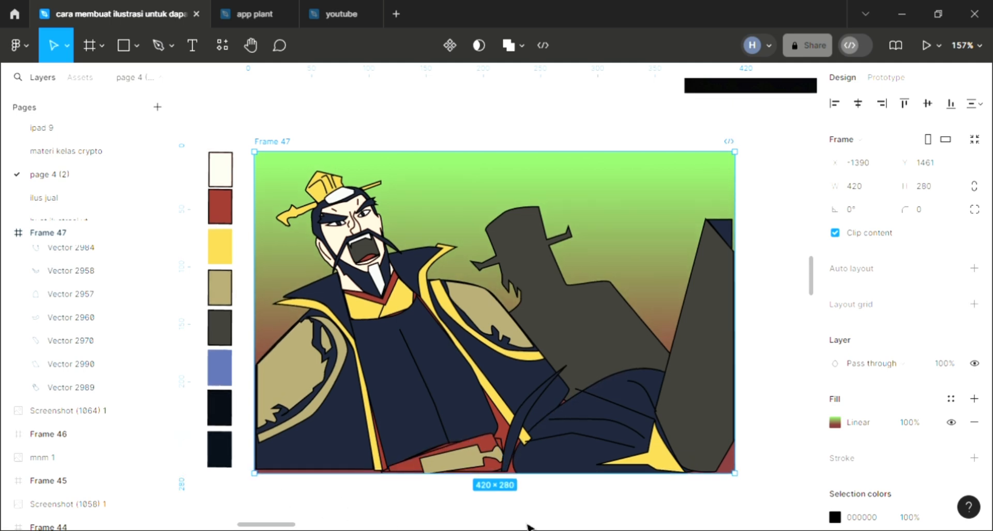
click(635, 523)
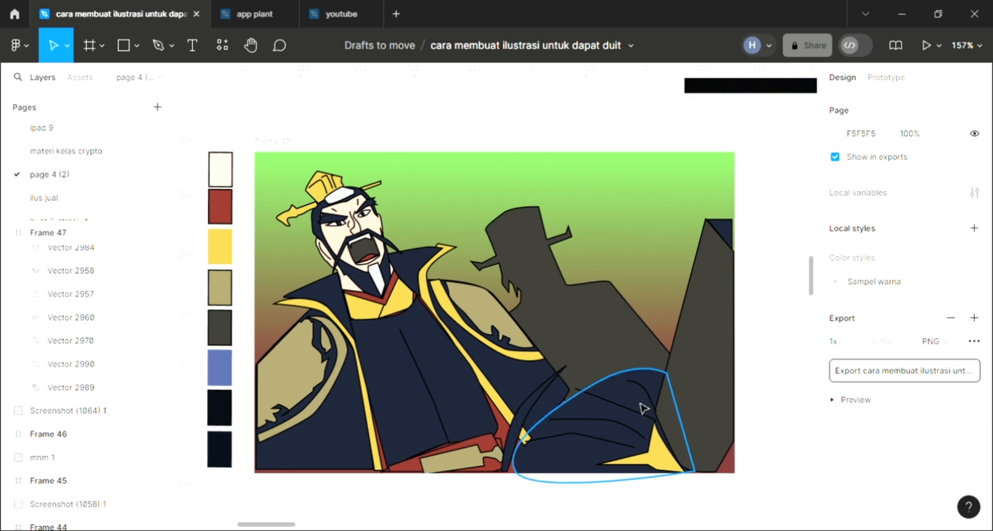
Draw a winding ornamental line with the Pen tool across the tan patch on the warrior's left-hand sleeve, ending near its lower corner.
scroll(644, 409, up, 3)
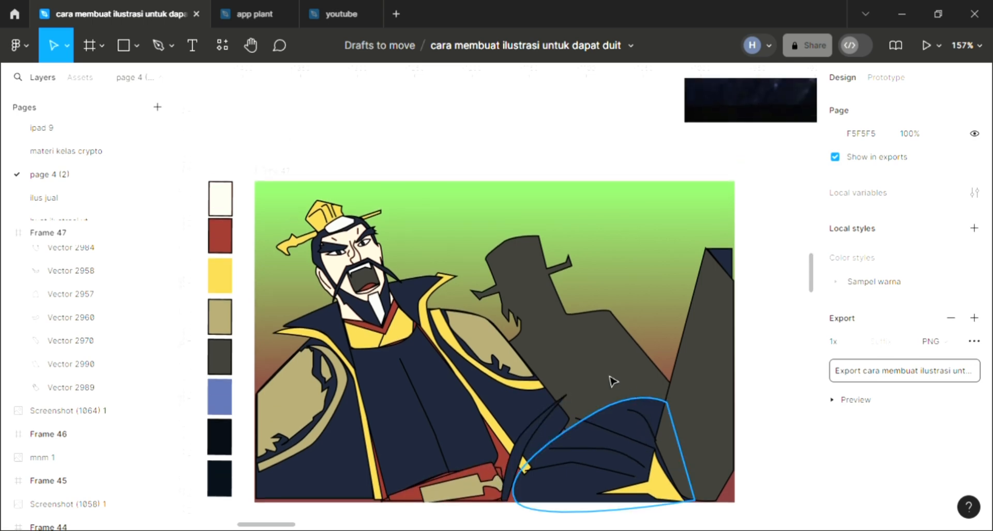
scroll(378, 307, up, 2)
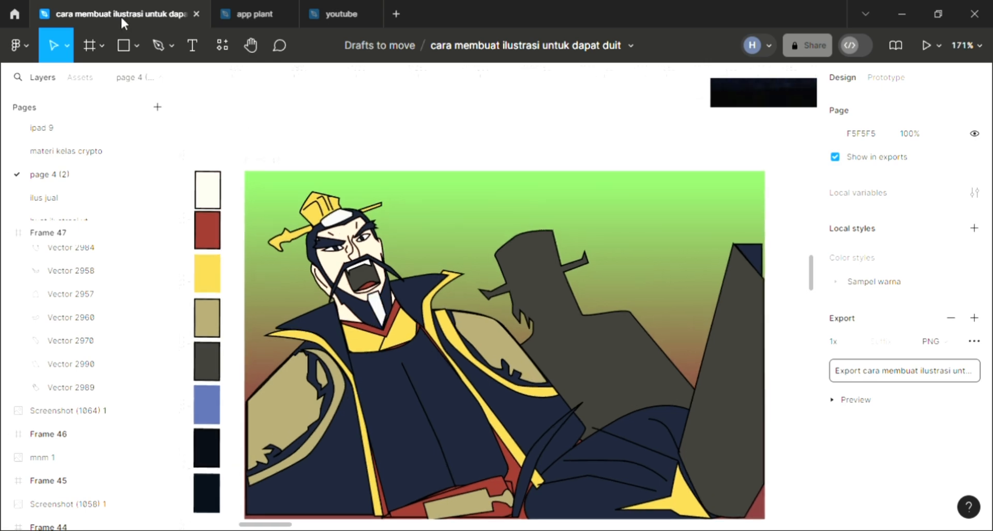
click(158, 45)
scroll(283, 383, up, 2)
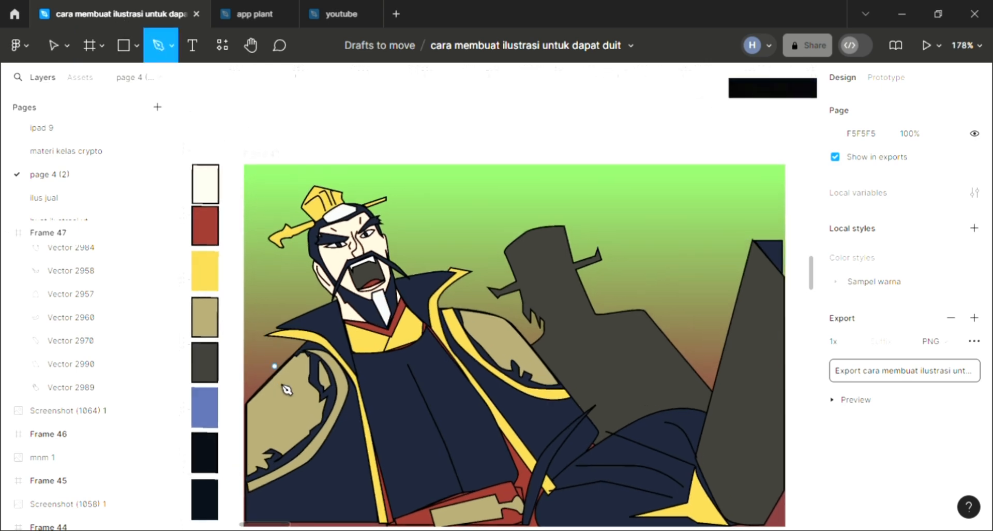
scroll(357, 403, up, 2)
click(291, 356)
drag(280, 376, 283, 387)
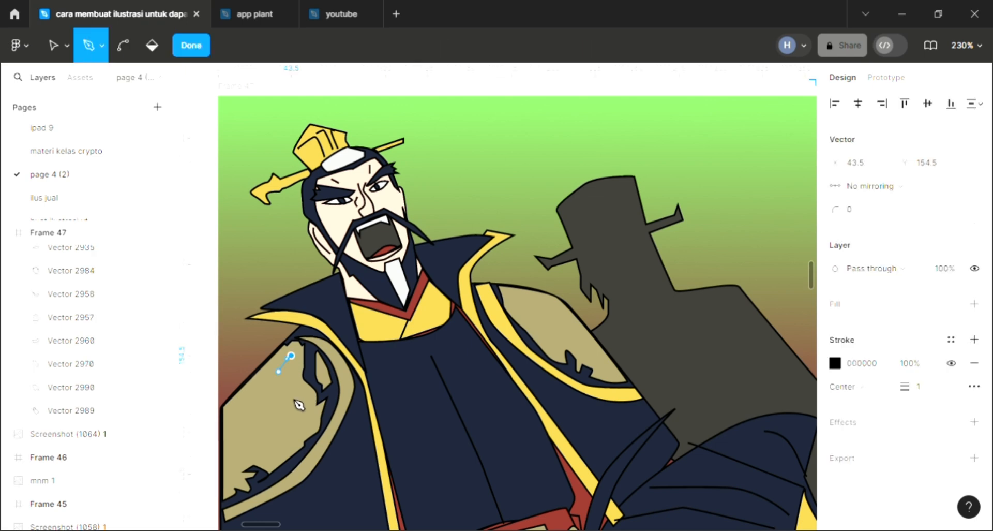
click(291, 399)
mouse_move(291, 421)
mouse_down()
mouse_move(249, 425)
mouse_move(285, 450)
mouse_move(258, 460)
mouse_up()
click(270, 425)
click(261, 381)
click(301, 430)
scroll(261, 448, left, 1)
click(263, 435)
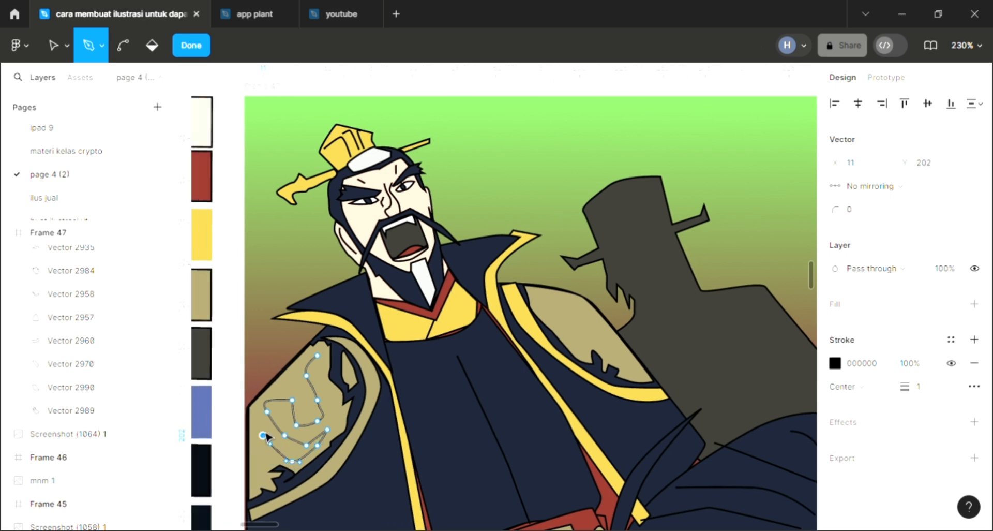
click(255, 421)
click(255, 456)
drag(258, 475, 255, 477)
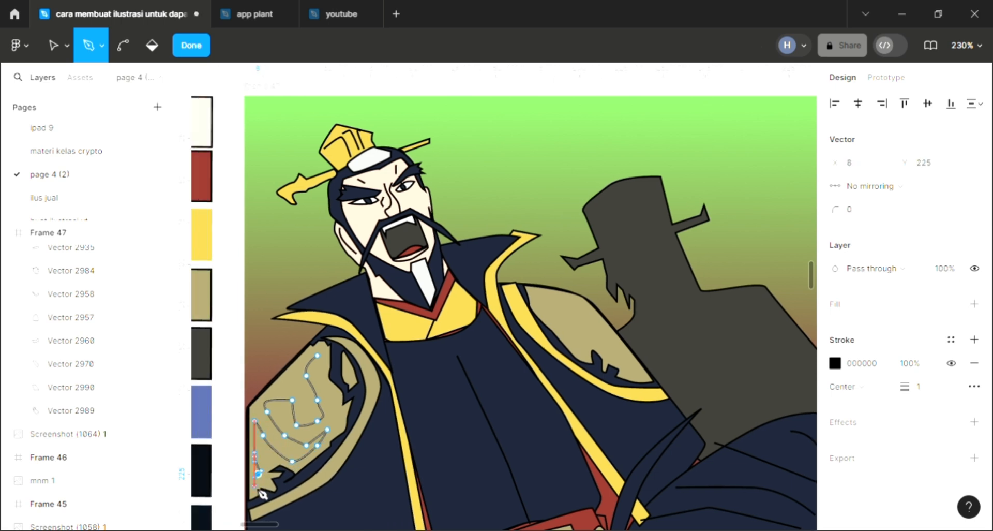
click(255, 485)
key(Escape)
click(546, 212)
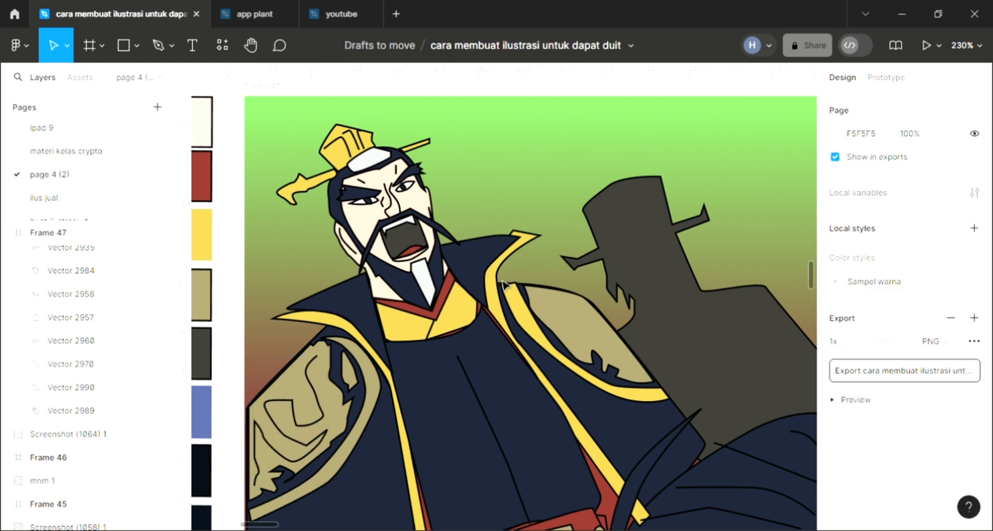
Draw a curling ornamental path about 63 × 50 with the Pen tool on the tan shoulder patch beside the dark silhouette.
scroll(476, 354, down, 3)
key(p)
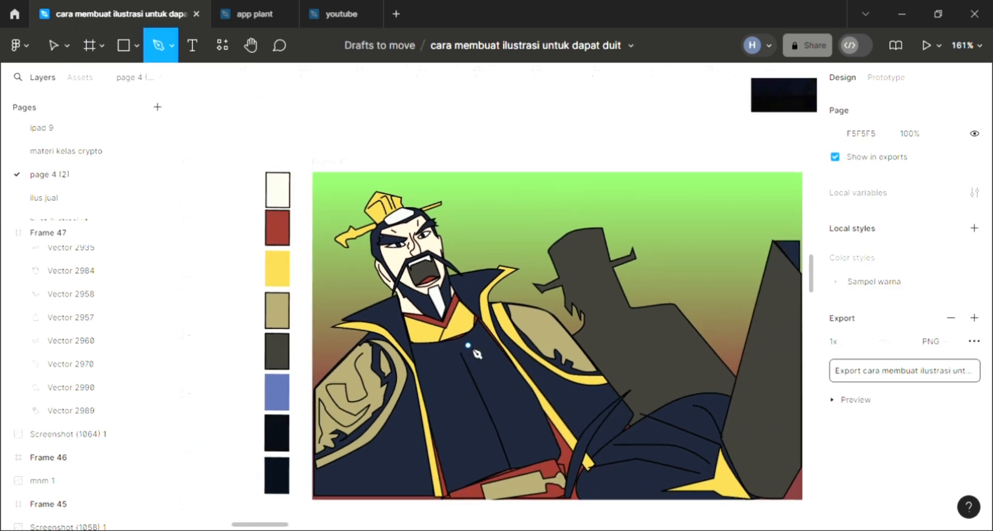
scroll(573, 343, up, 2)
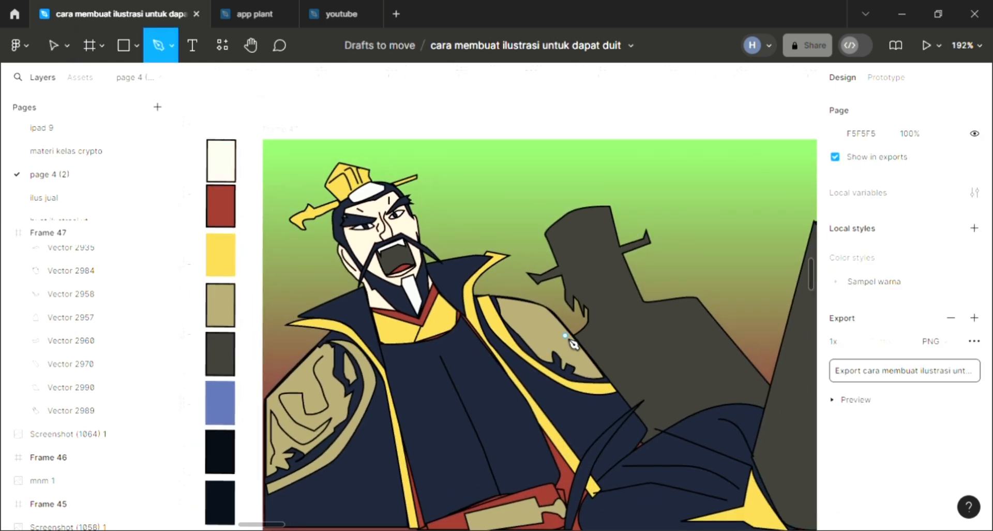
scroll(572, 344, up, 5)
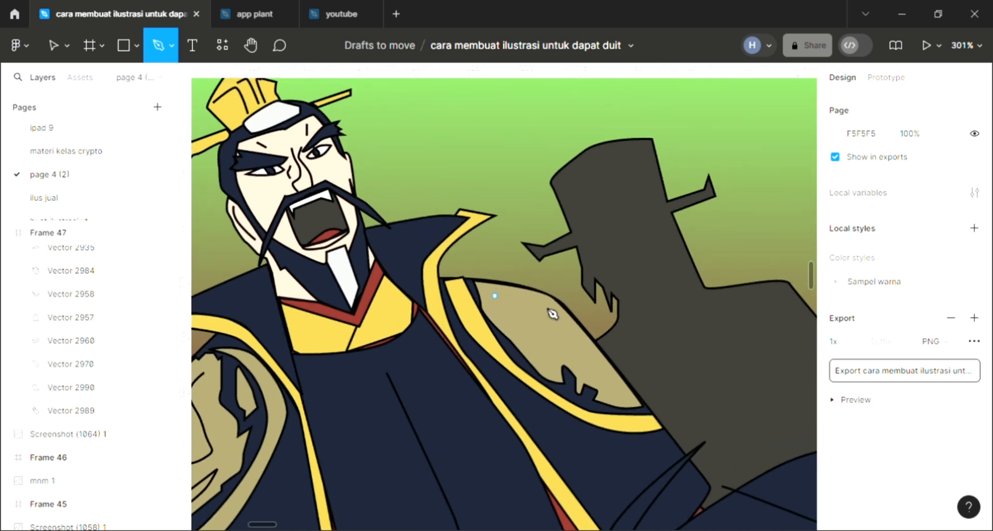
drag(543, 304, 560, 326)
drag(593, 360, 591, 381)
click(625, 394)
drag(580, 375, 561, 353)
drag(551, 367, 521, 332)
click(498, 312)
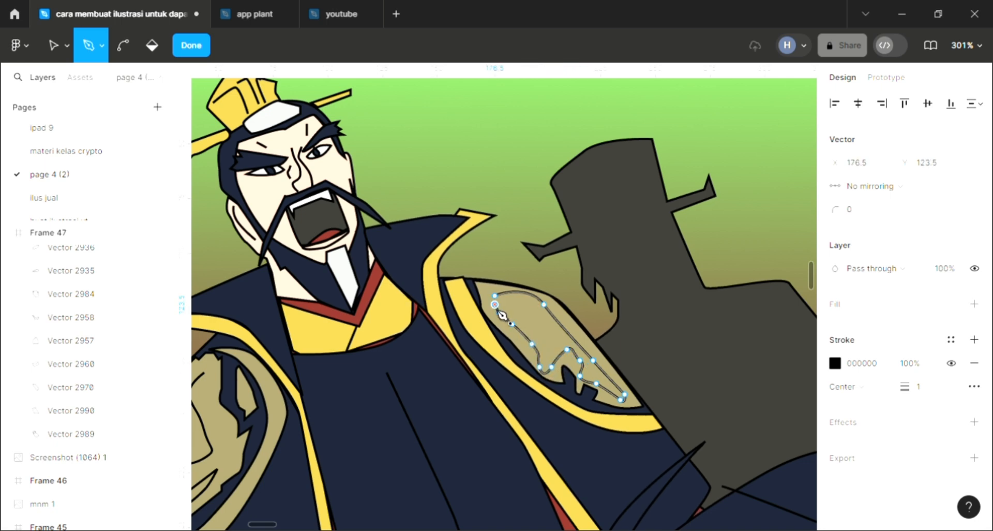
drag(499, 299, 495, 295)
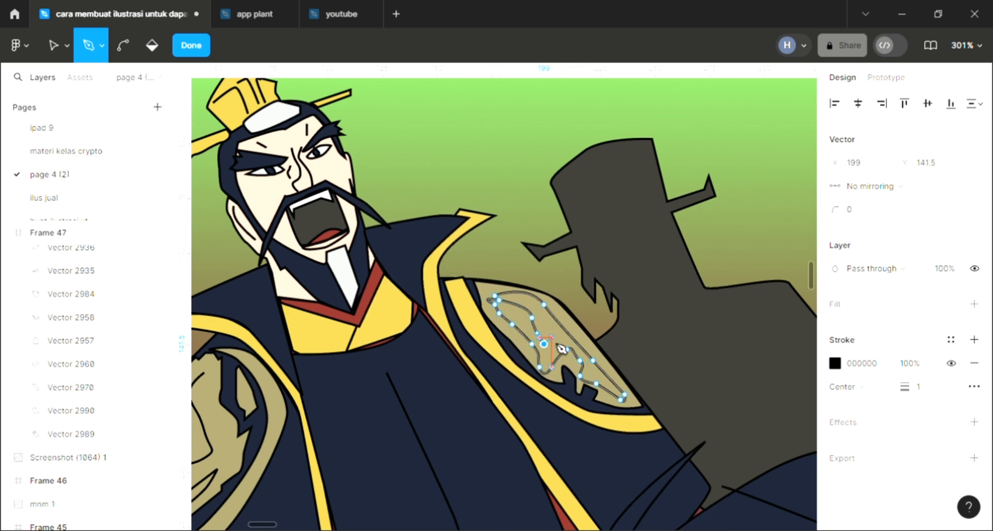
key(Escape)
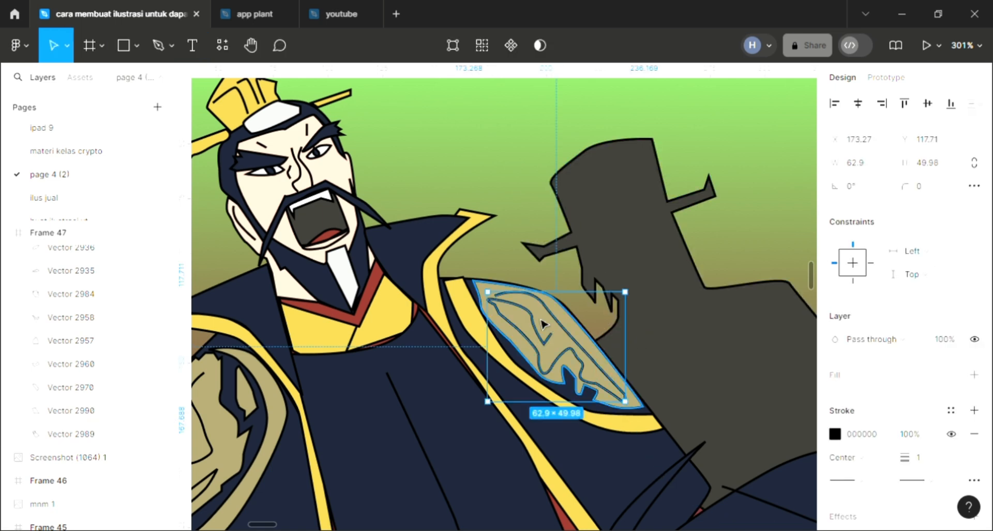
scroll(543, 323, down, 4)
scroll(543, 323, down, 3)
click(525, 413)
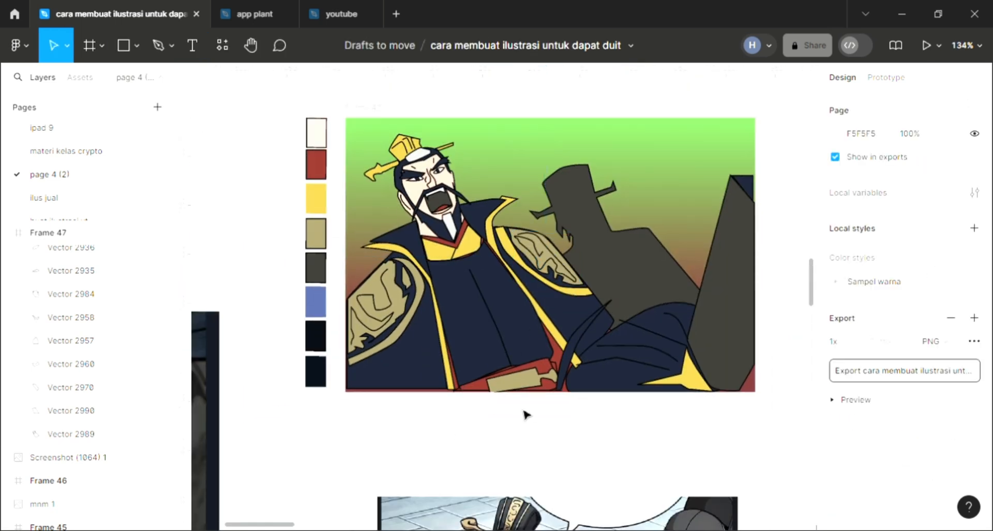
Extend the upper end of the fold line on the navy chest panel up to the yellow collar.
scroll(534, 410, up, 2)
scroll(538, 412, up, 3)
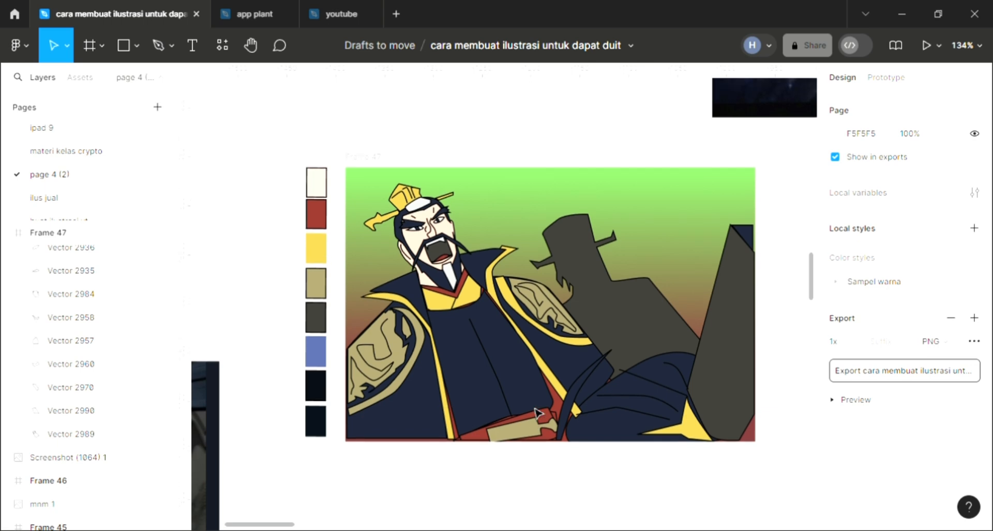
scroll(529, 357, up, 4)
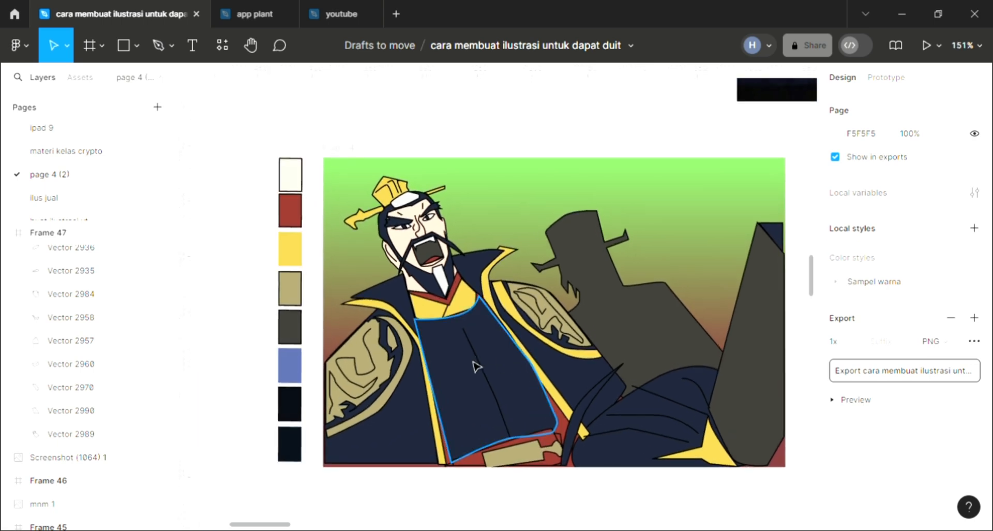
double_click(481, 362)
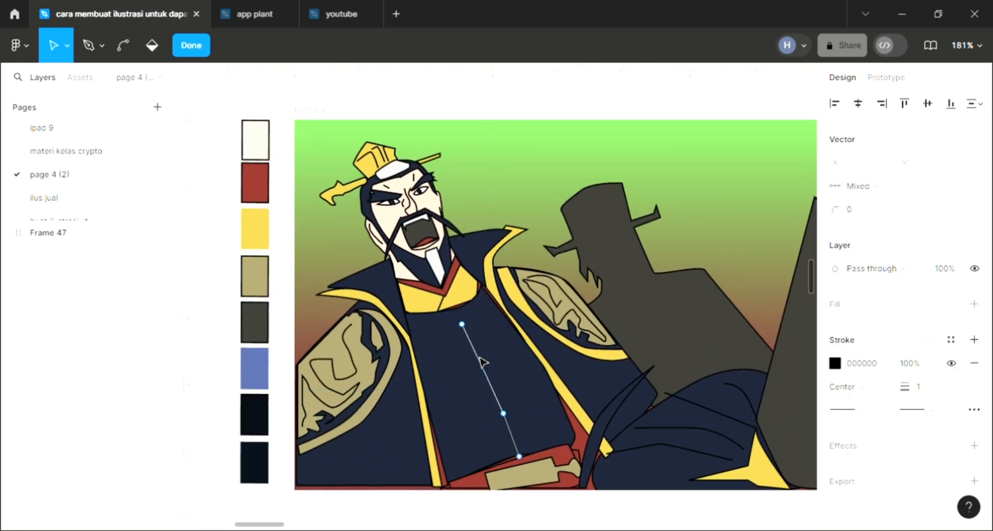
scroll(460, 333, up, 5)
drag(456, 318, 444, 290)
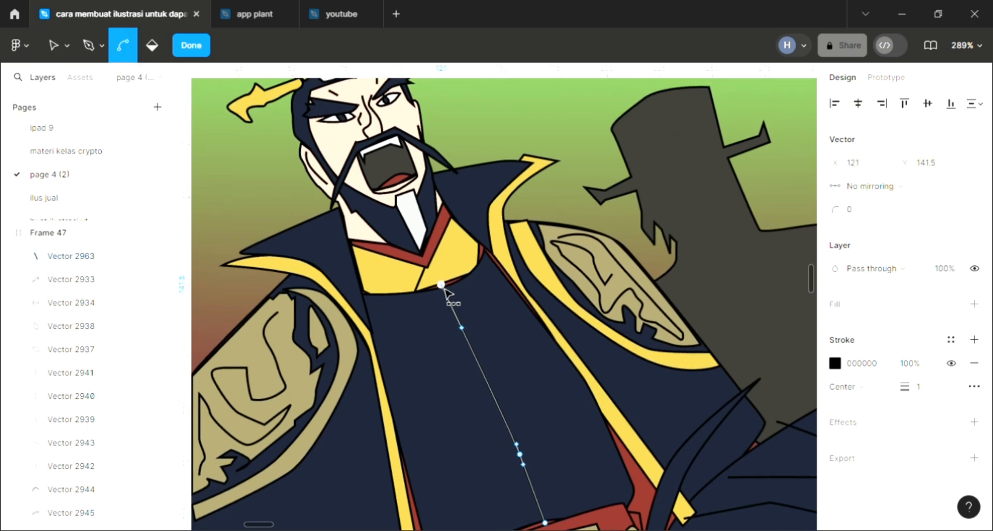
scroll(448, 292, down, 7)
key(Escape)
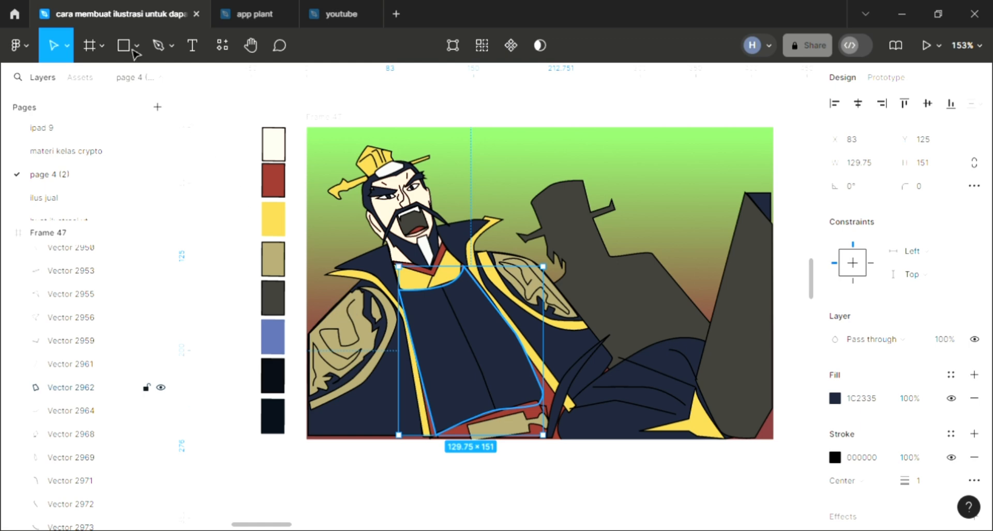
Draw a closed jagged shape about 41.5 × 100.5 with the Pen tool along the left side of the navy chest panel.
click(158, 45)
scroll(473, 289, up, 4)
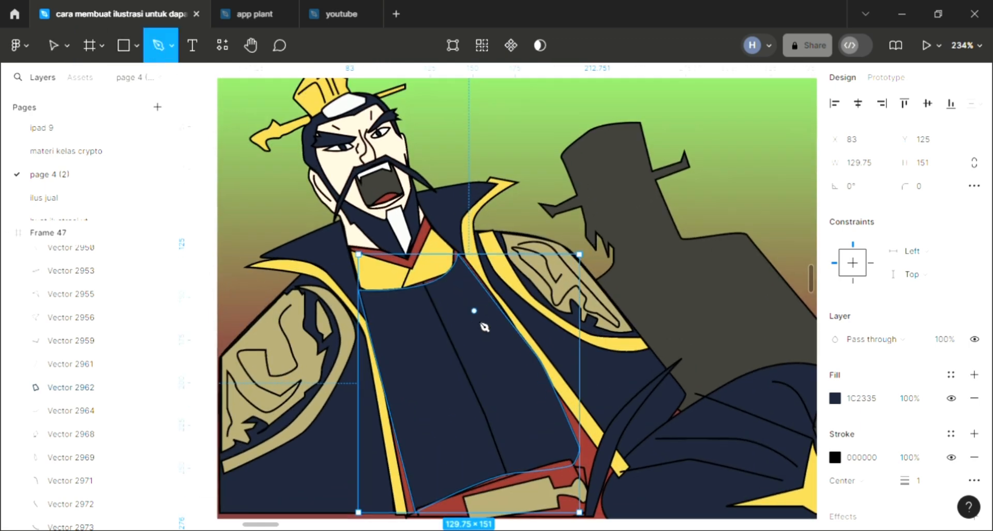
click(379, 302)
click(411, 321)
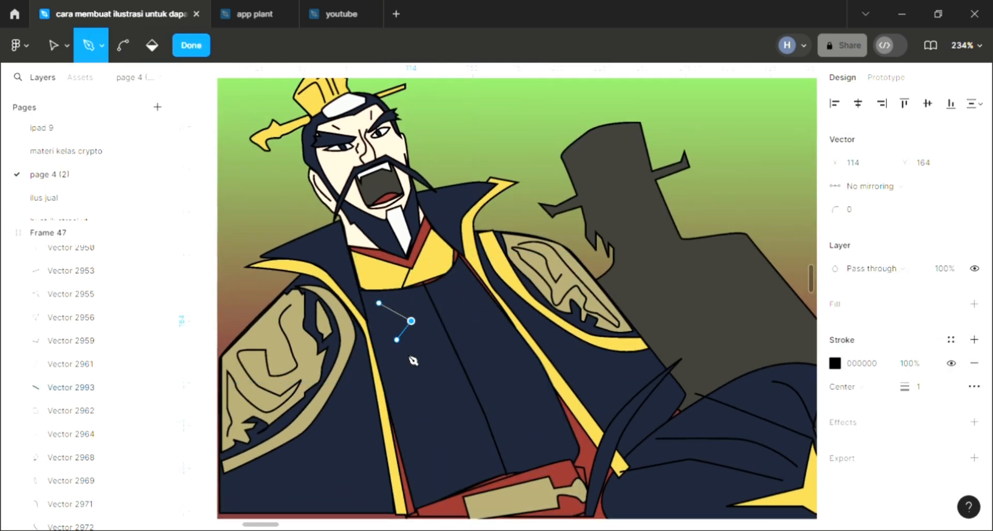
click(397, 340)
click(449, 397)
click(441, 419)
click(449, 462)
click(439, 472)
click(435, 473)
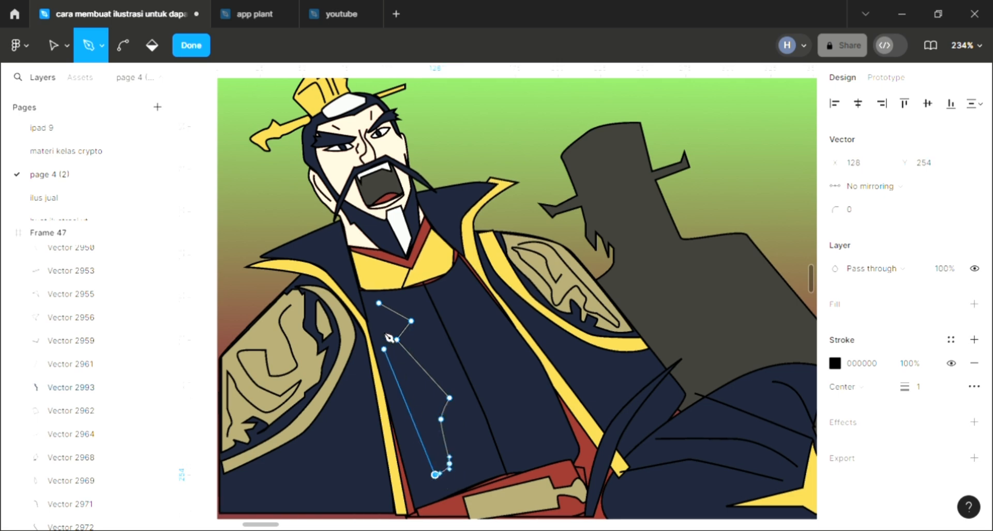
click(380, 303)
key(Escape)
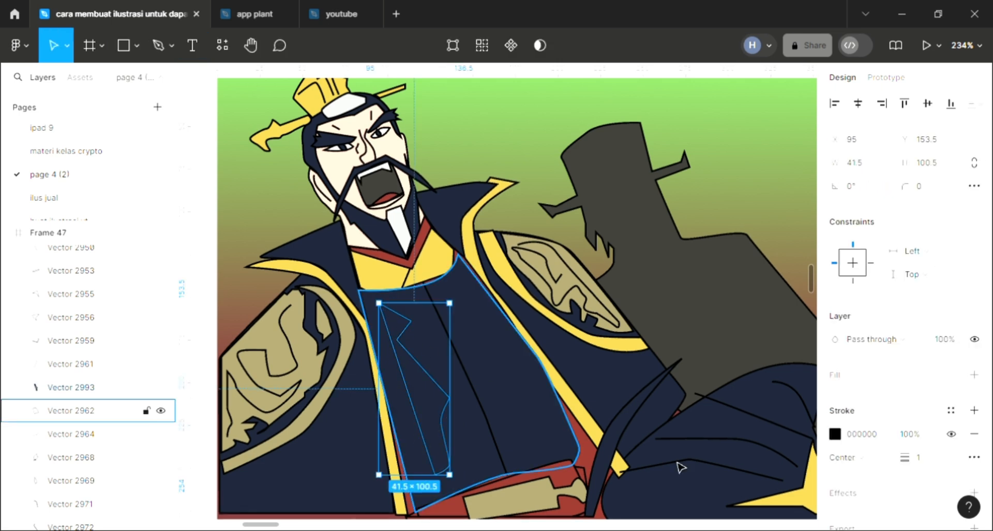
Add a fill to the new jagged chest shape and sample dark grey 3A3935 for it from the silhouette.
click(974, 374)
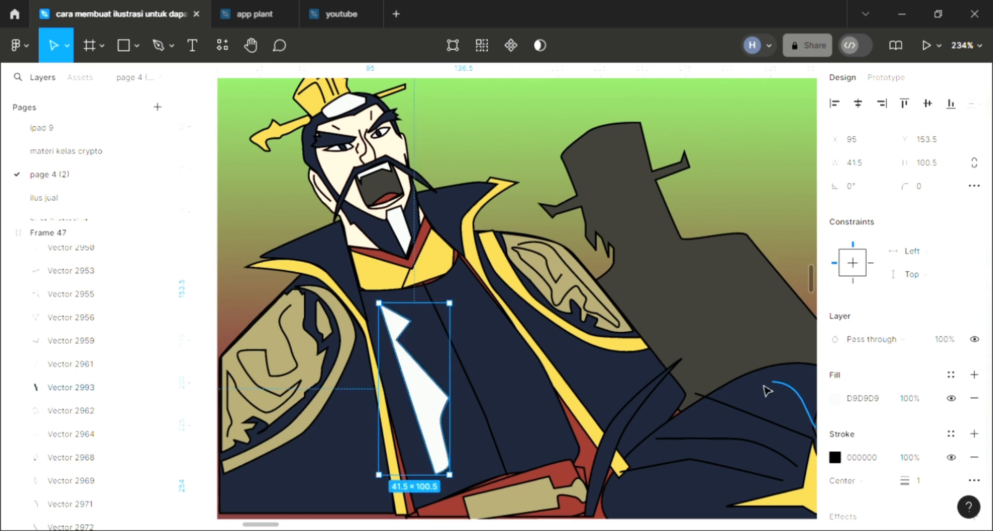
key(i)
click(731, 343)
scroll(595, 398, down, 4)
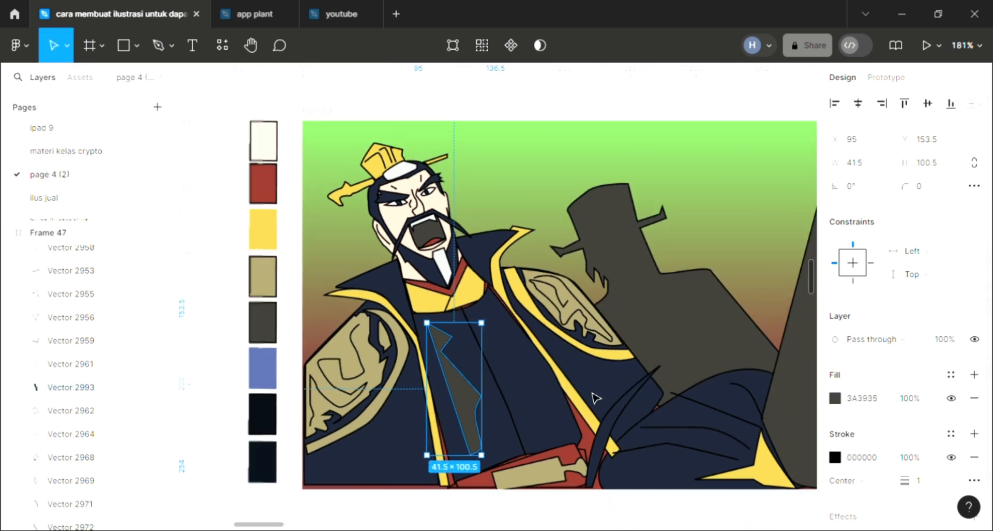
click(264, 322)
scroll(264, 322, right, 4)
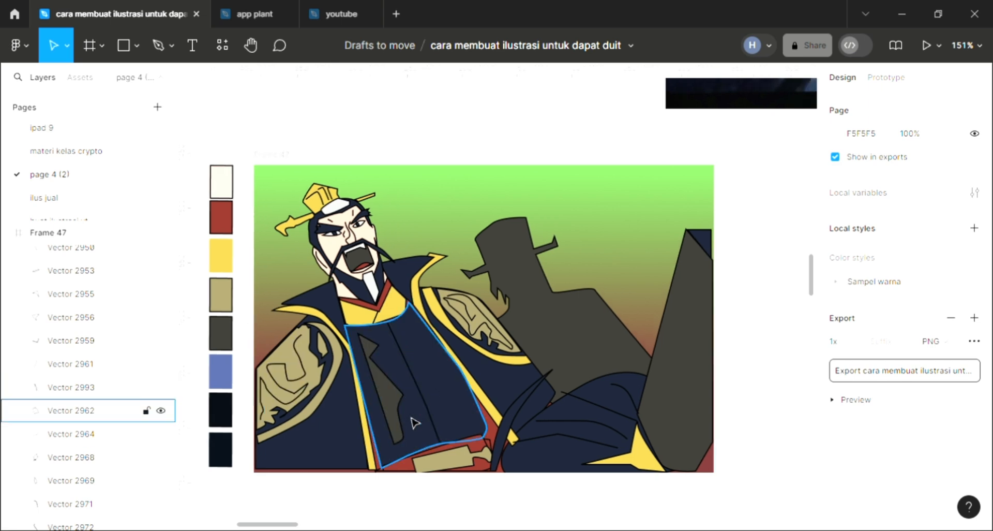
scroll(410, 421, up, 2)
scroll(411, 421, down, 2)
scroll(413, 422, left, 1)
scroll(416, 423, up, 2)
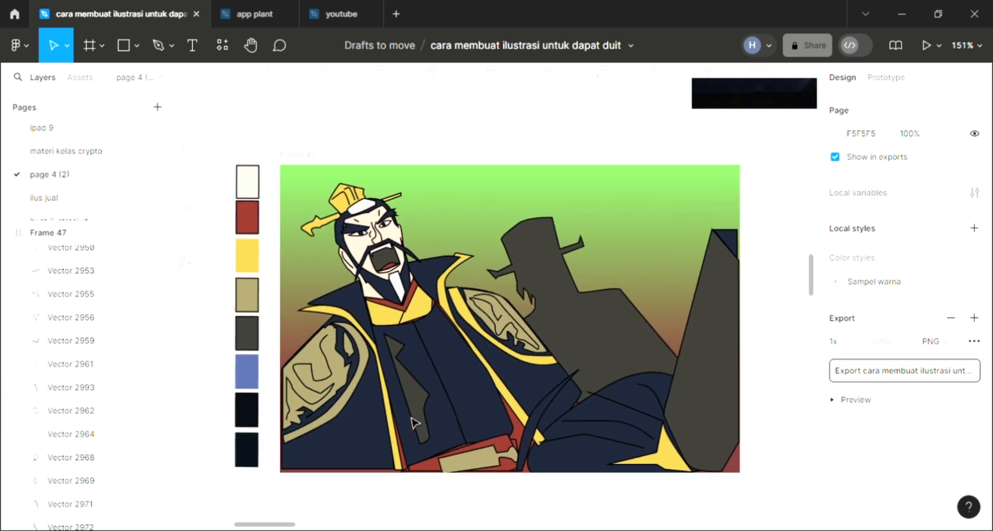